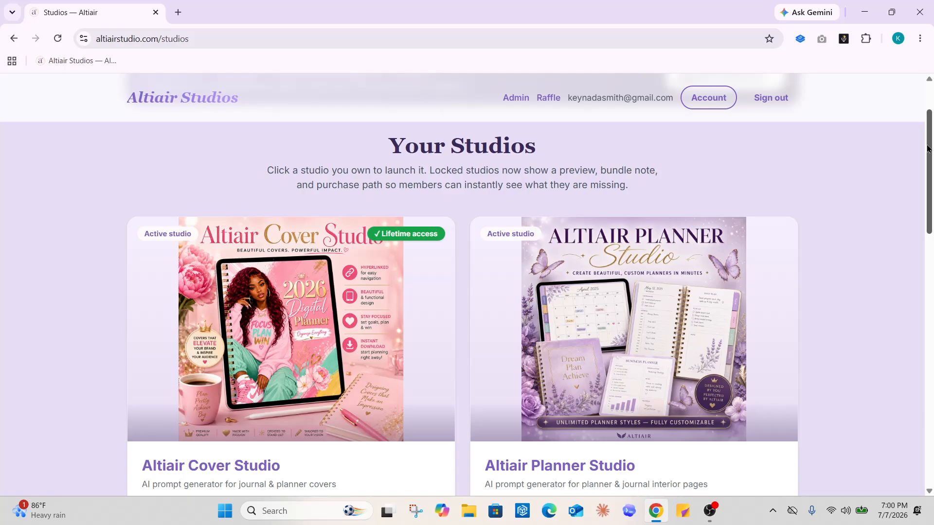
Open the Altiair Publishing Studio from the studios page and launch its Upscale Images tool
drag(929, 149, 928, 280)
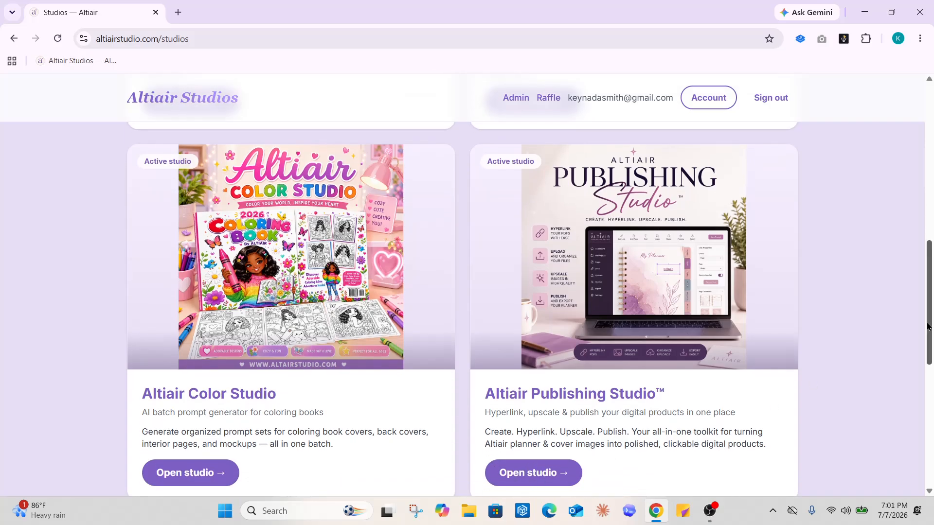
drag(928, 325, 929, 221)
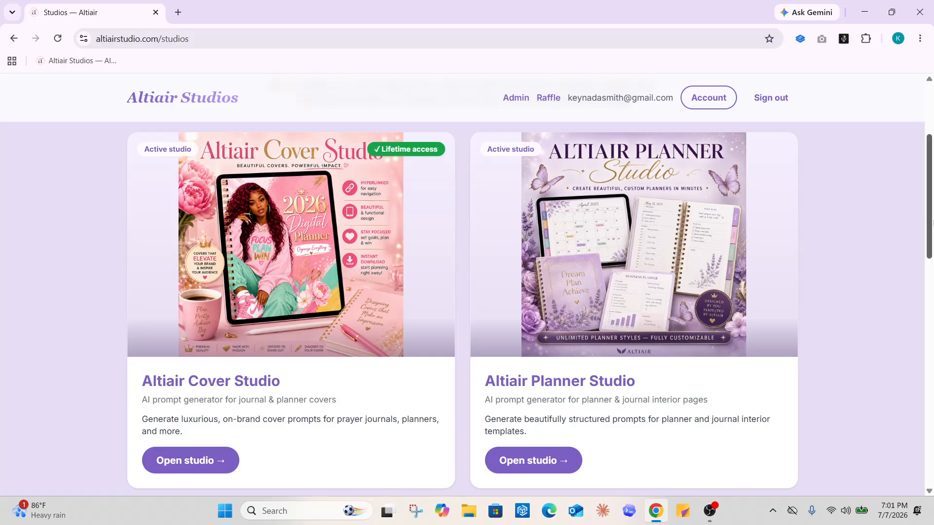
drag(929, 222, 929, 336)
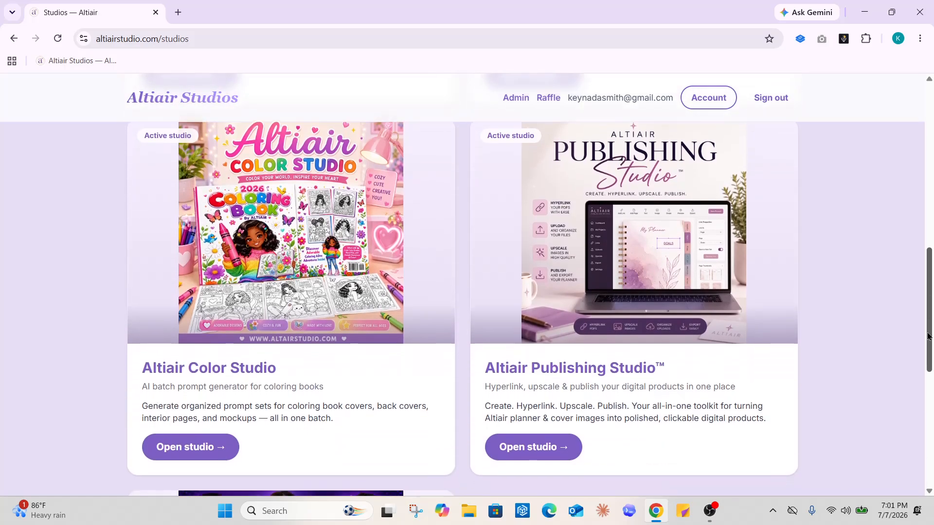
click(538, 445)
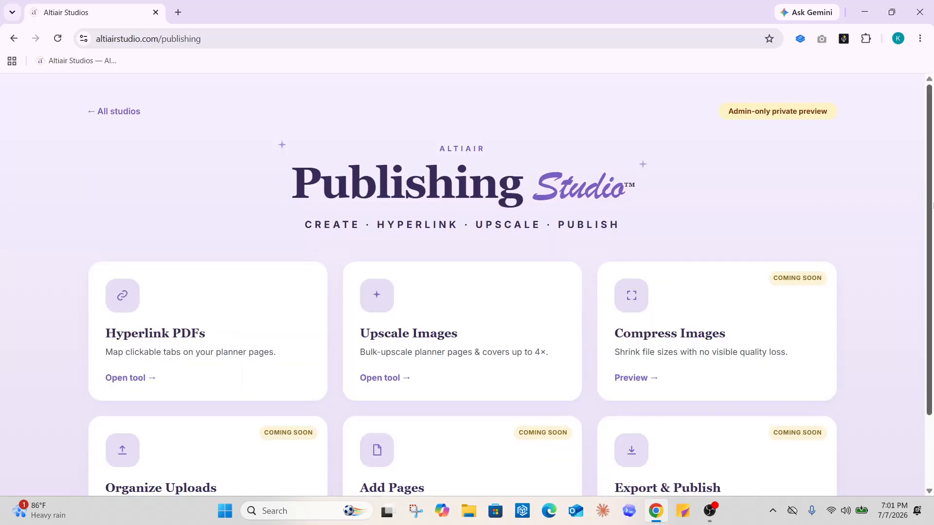
scroll(926, 199, down, 1)
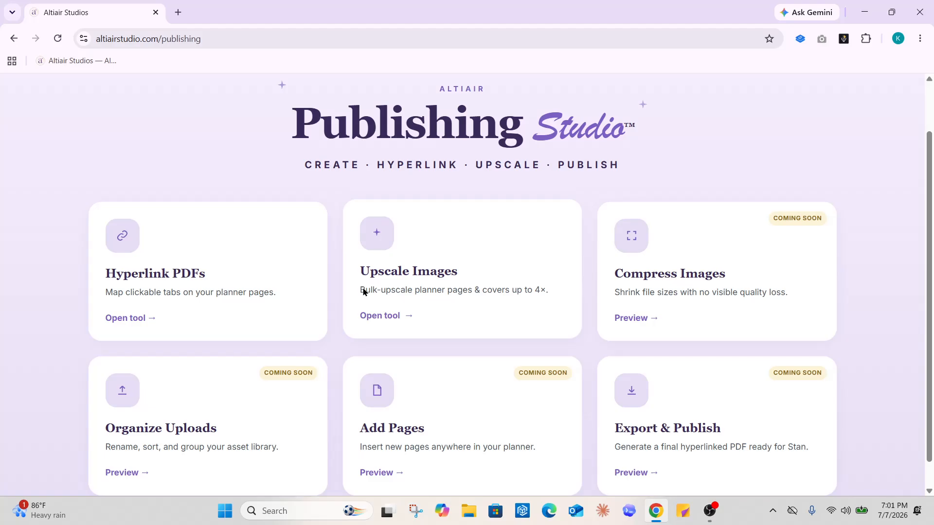
click(382, 316)
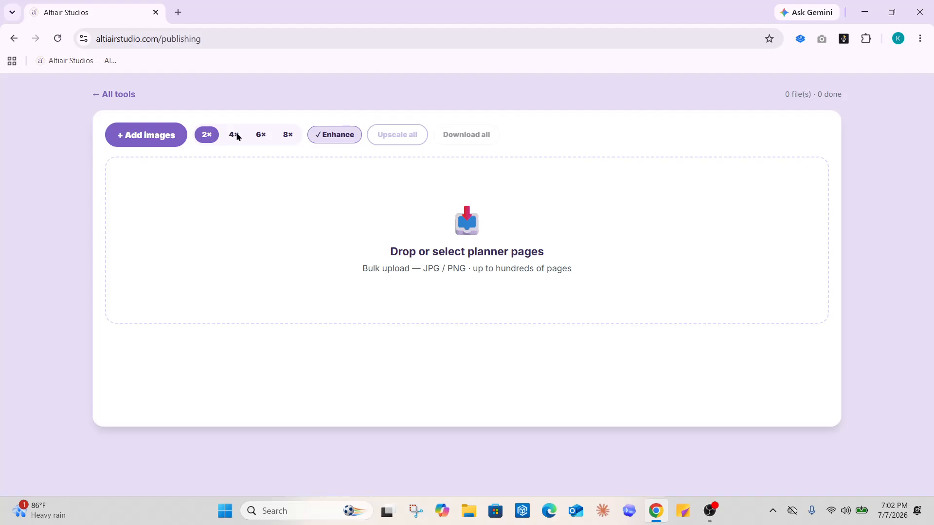
Set the upscale factor to 8× and keep the Enhance option enabled
click(286, 139)
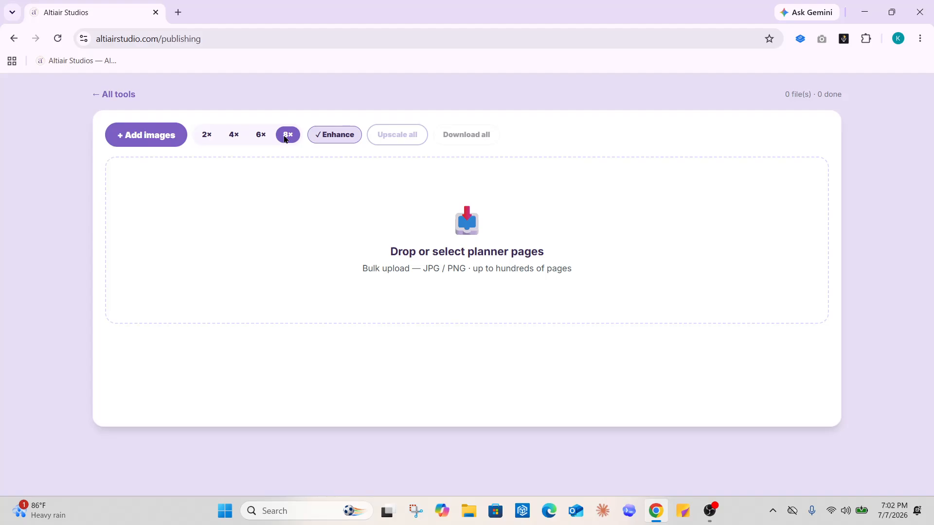
click(339, 141)
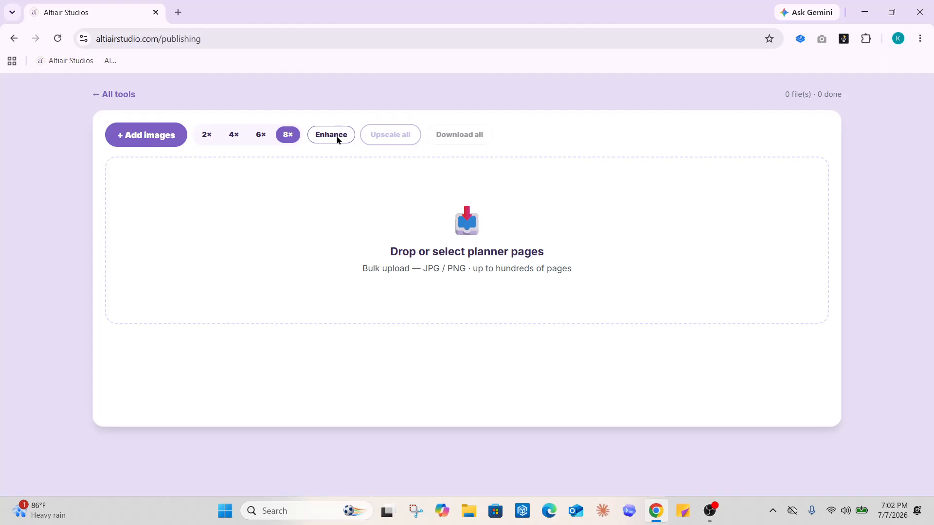
click(339, 141)
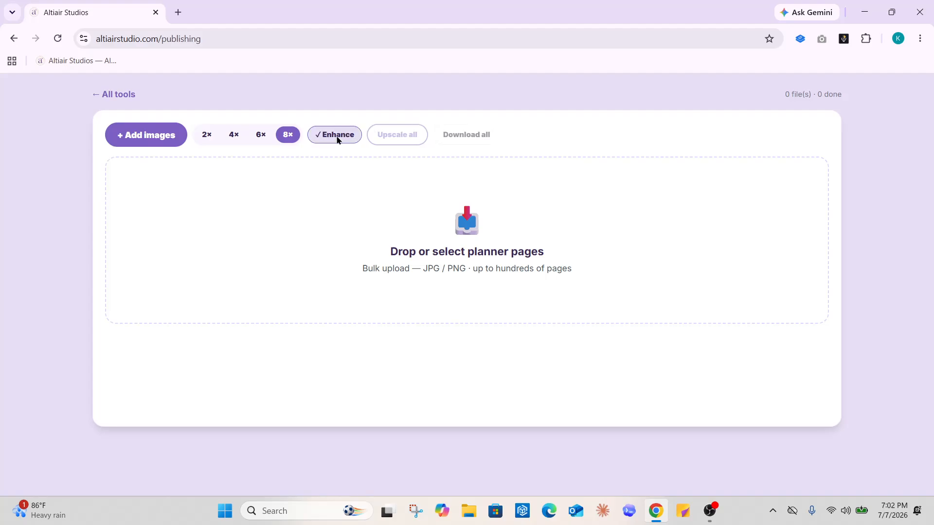
Add the Notes, Goal Tracker and Monthly Plan floral page images from the Planner Pages folder to the upscale queue
click(153, 139)
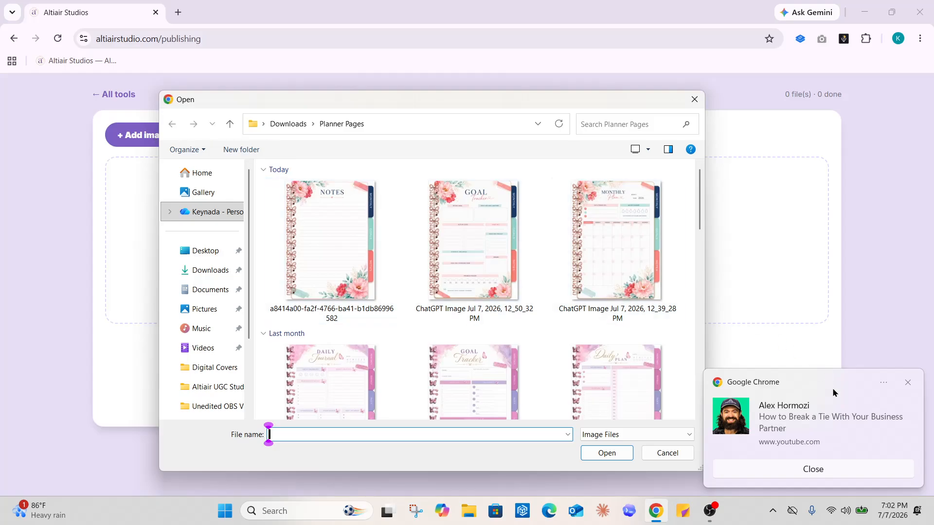
click(908, 383)
click(695, 268)
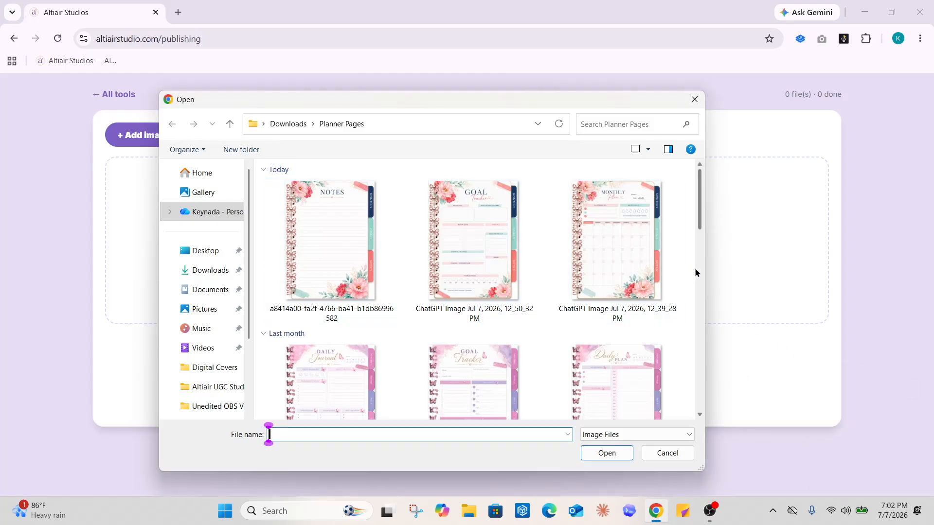
scroll(695, 267, down, 3)
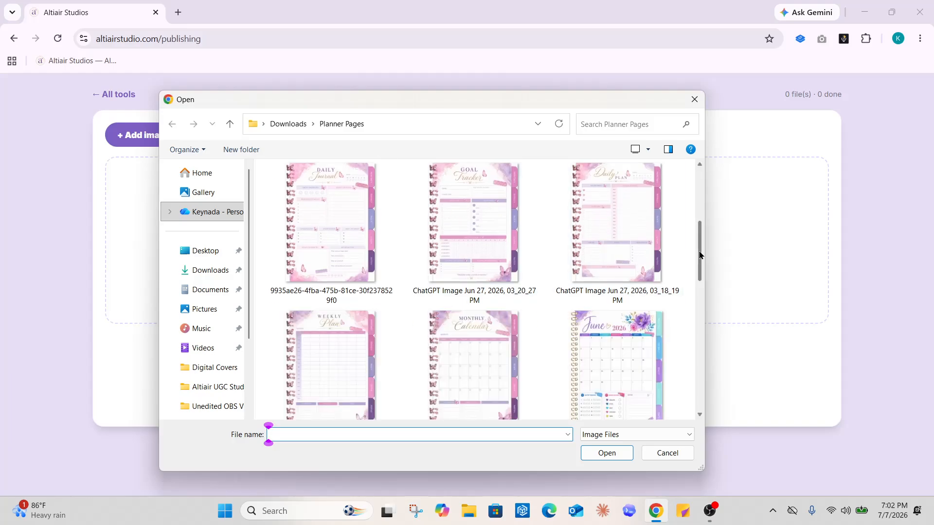
scroll(697, 257, up, 3)
click(636, 229)
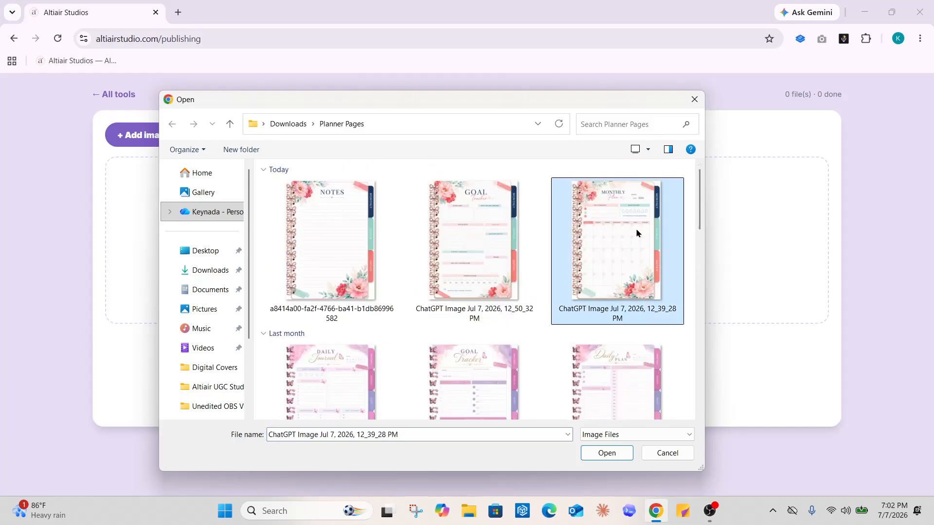
ctrl+click(456, 220)
ctrl+click(375, 229)
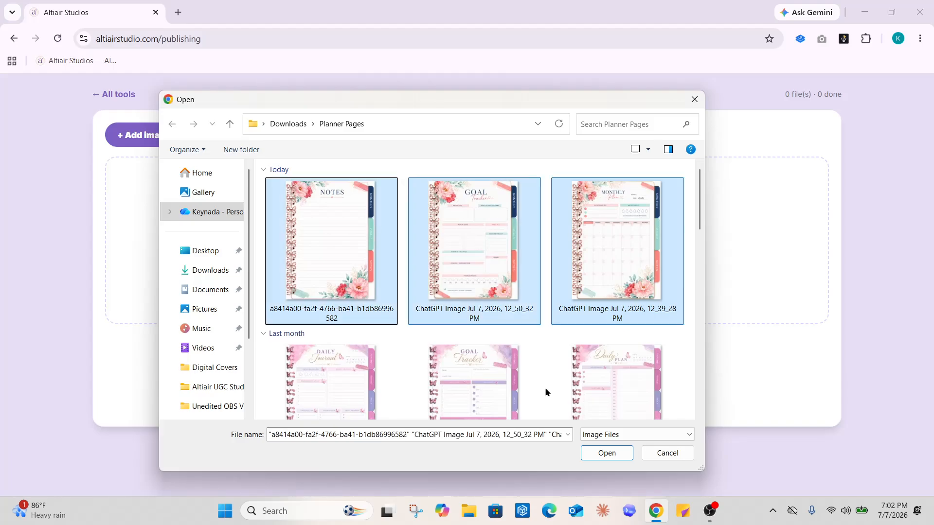
click(609, 453)
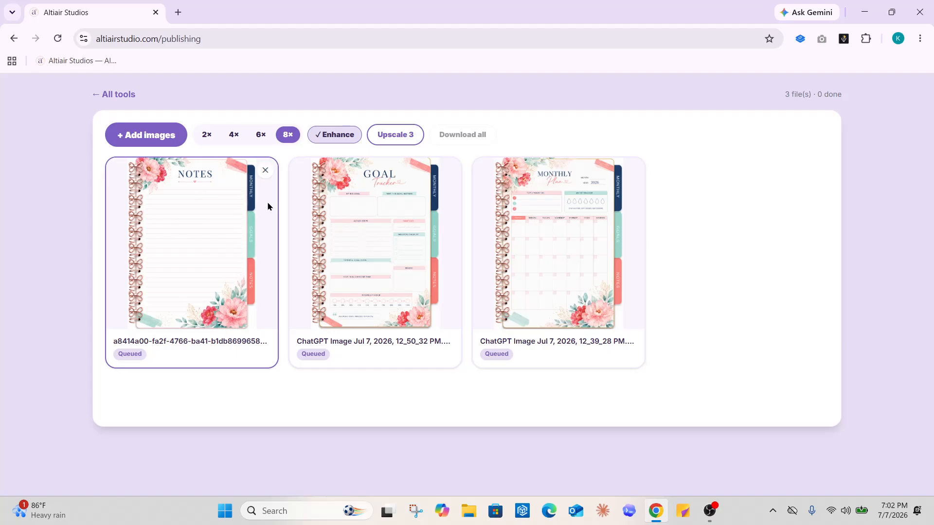
Add the 2026 Life Planner cover image from the Digital Covers folder in Downloads to the upscale queue
click(162, 131)
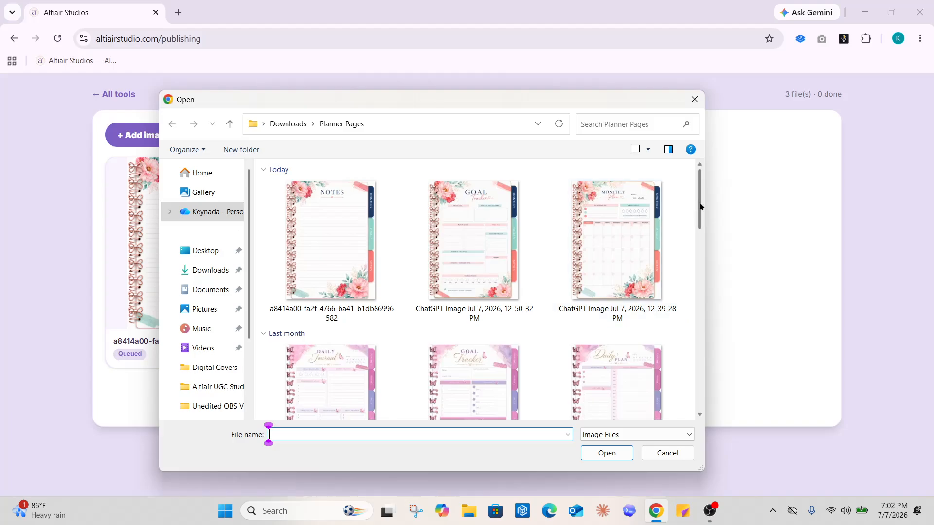
click(287, 124)
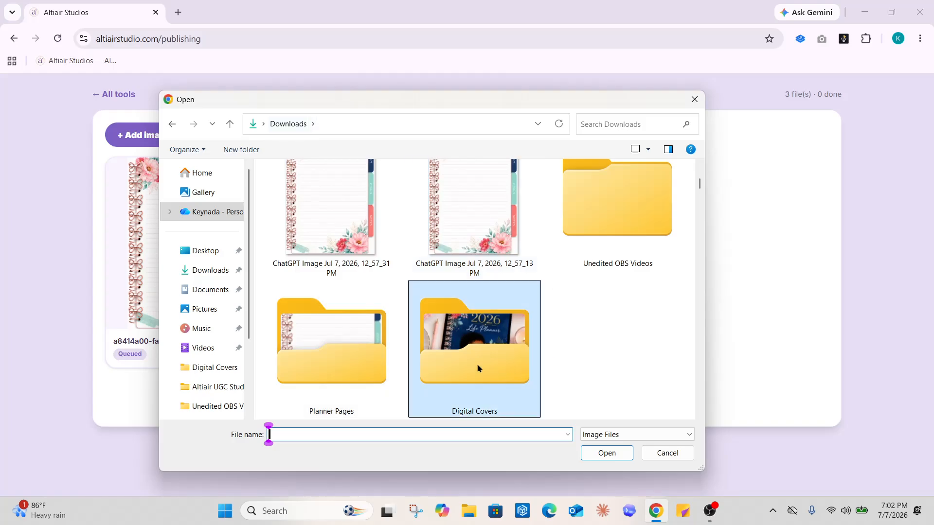
double_click(476, 363)
click(340, 389)
double_click(340, 389)
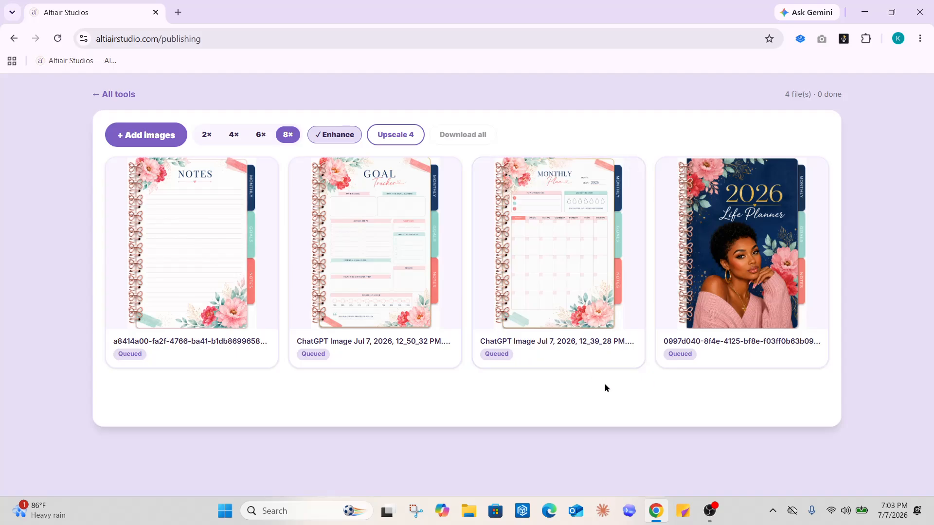
Upscale all four queued images
click(332, 501)
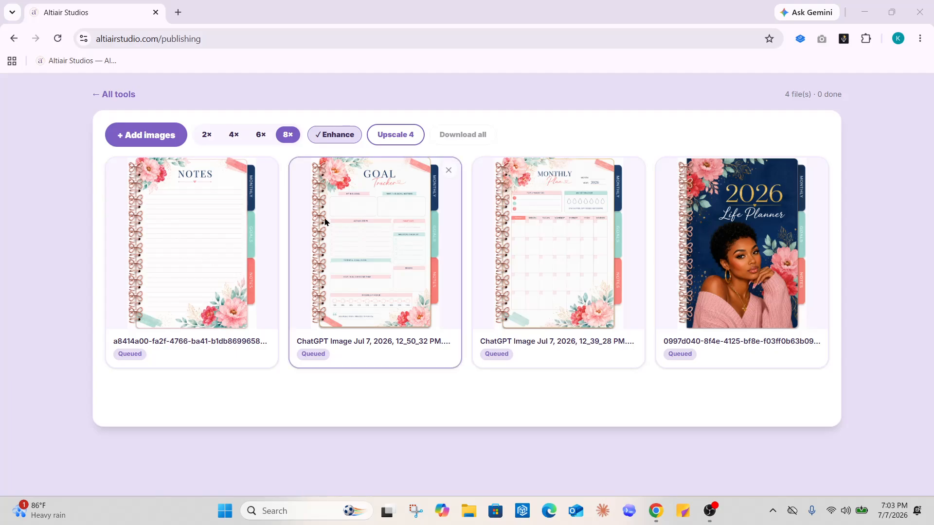
click(394, 140)
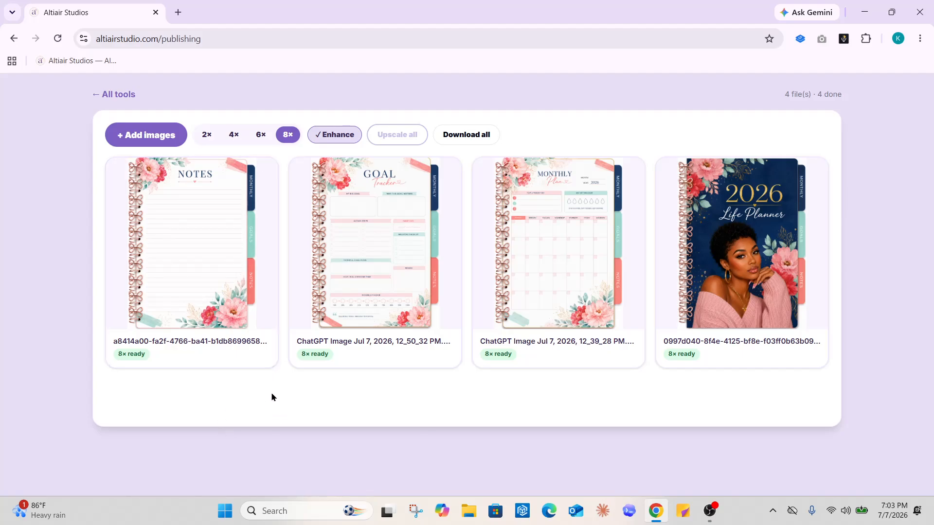
Open the upscaled Notes page and compare its before and after versions with the comparison slider
click(220, 267)
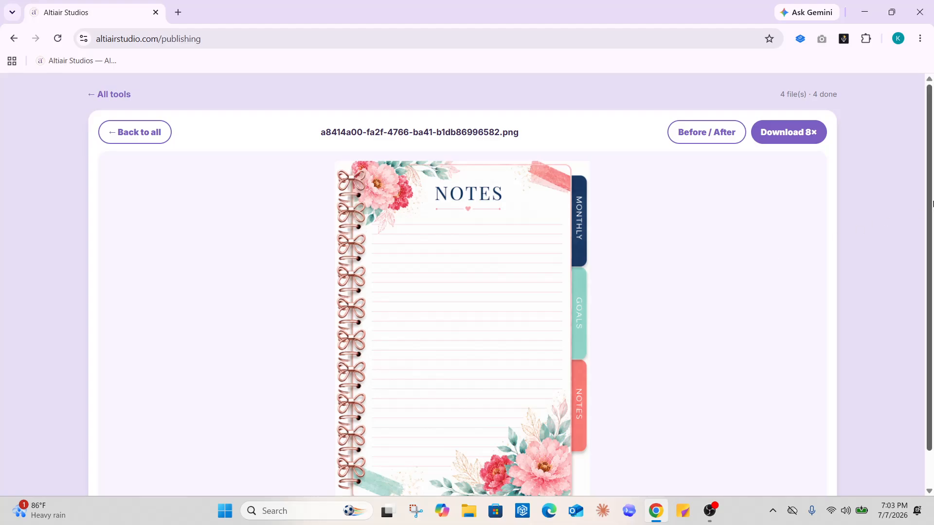
drag(931, 203, 931, 244)
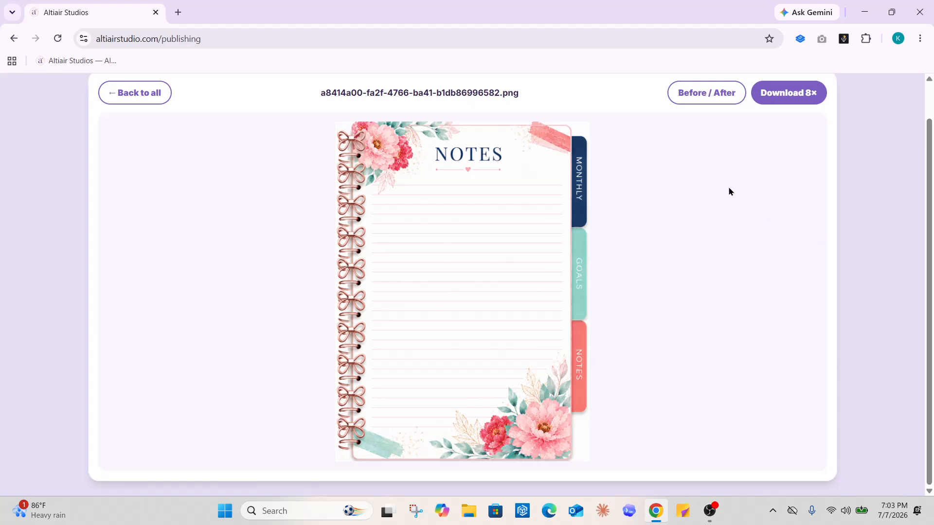
click(695, 91)
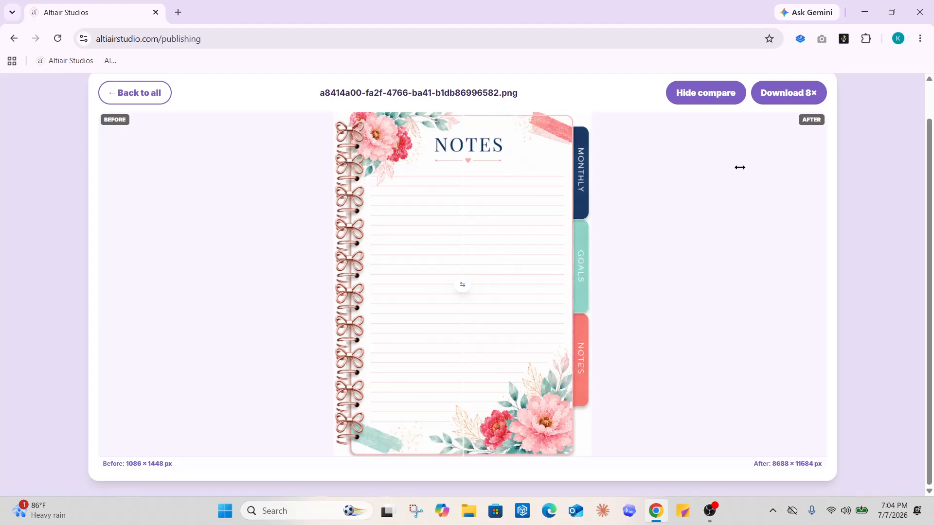
drag(455, 287, 279, 353)
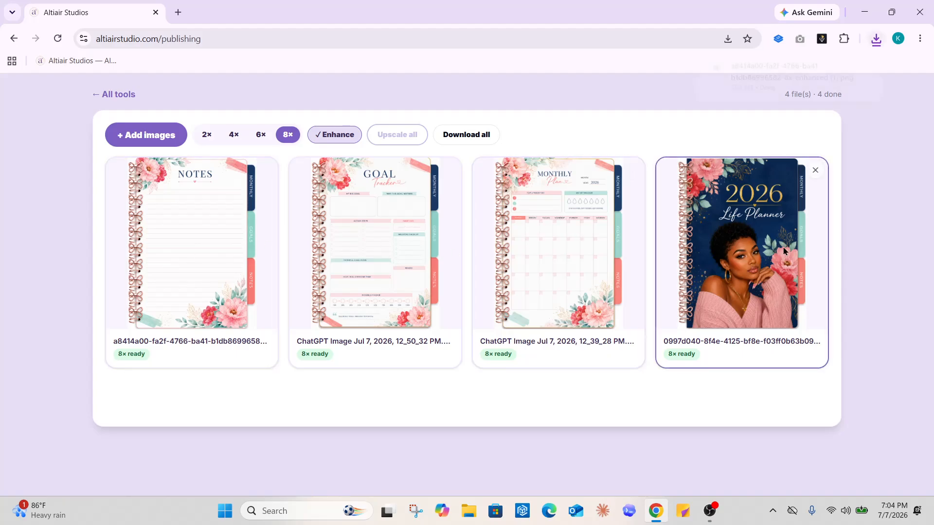
Check the browser's recent download history for the enhanced 8× planner images
click(876, 40)
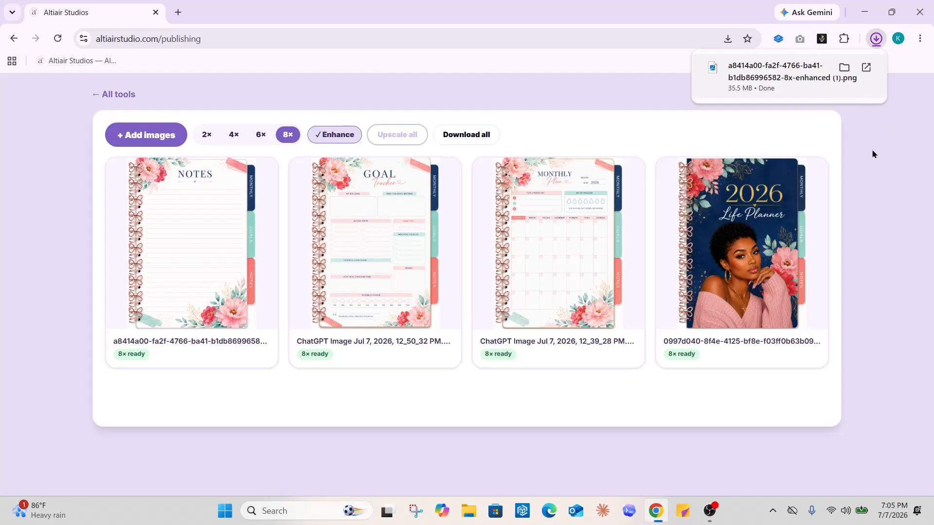
click(817, 147)
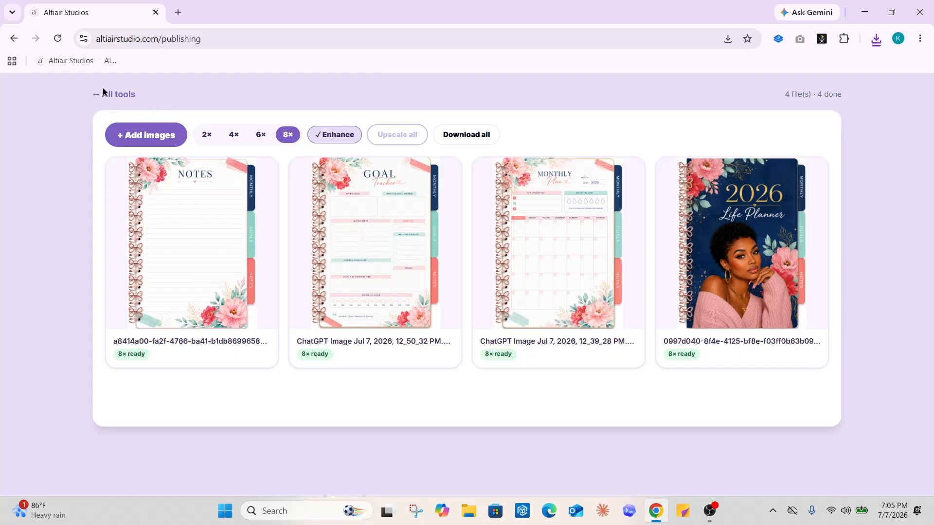
click(875, 41)
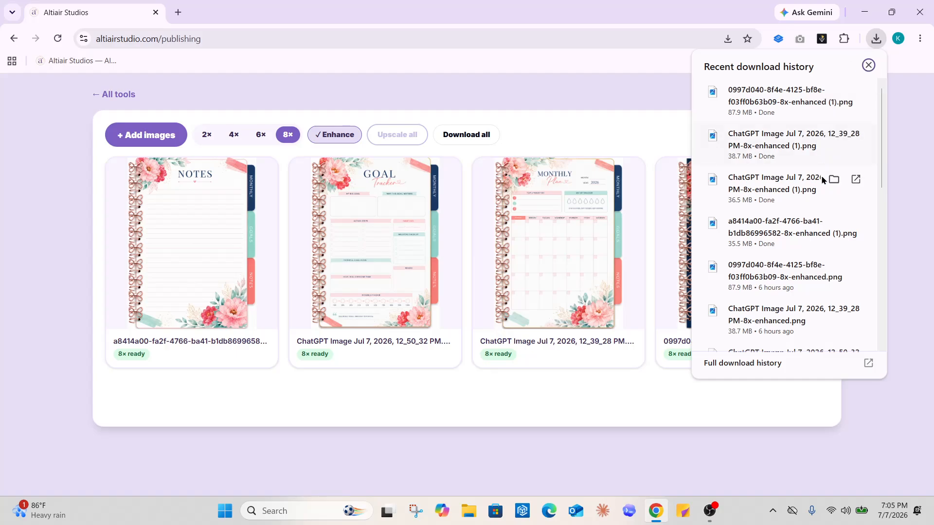
click(895, 162)
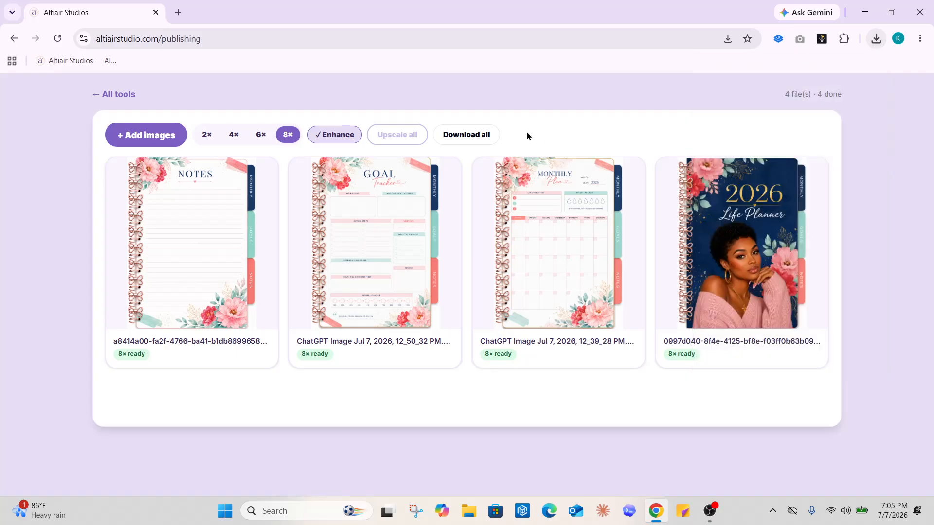
Return to the list of all tools, open the Hyperlink PDFs tool and show its saved projects
click(113, 94)
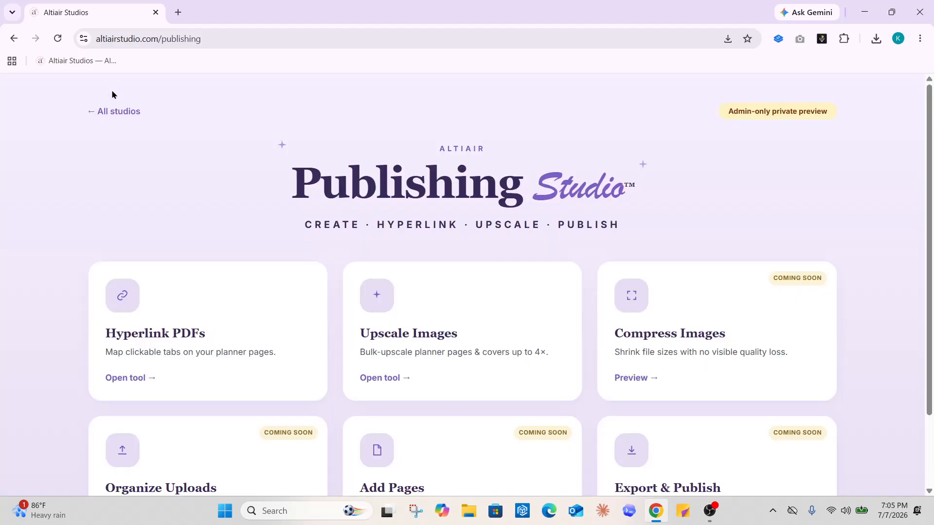
click(129, 376)
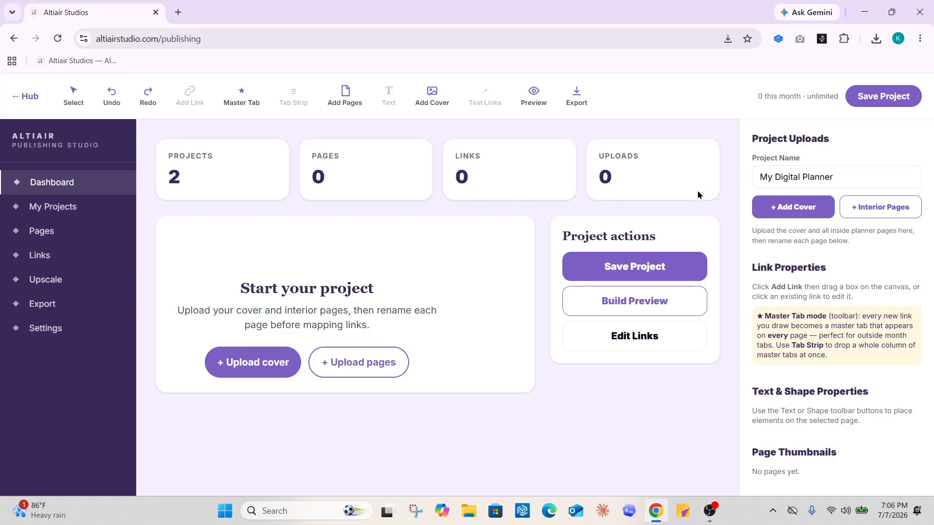
click(55, 213)
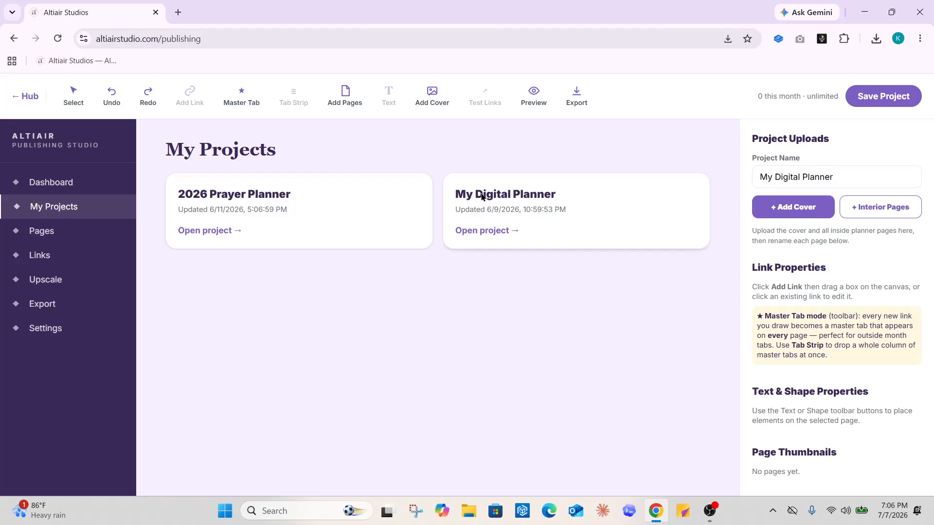
Name the project "2026 Life Planner" and go to its Pages section
click(861, 174)
key(ctrl+a)
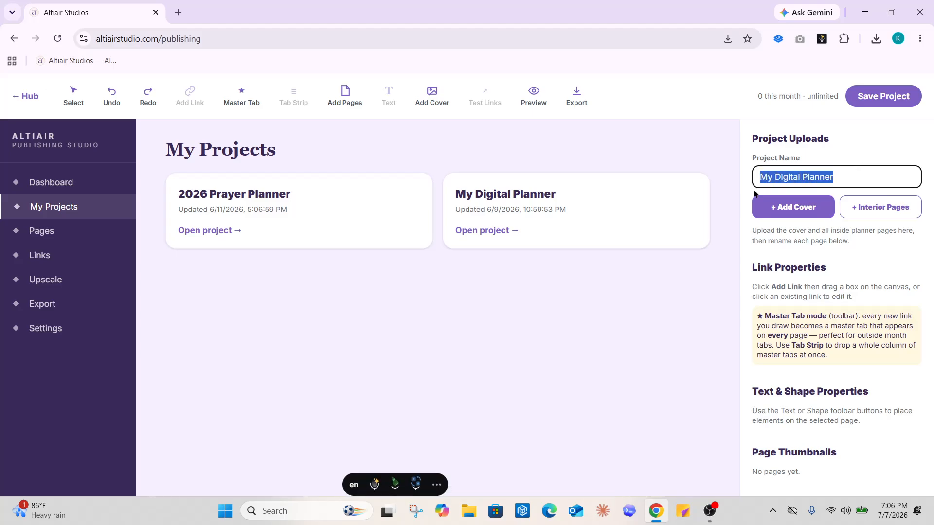
key(BackSpace)
text(202)
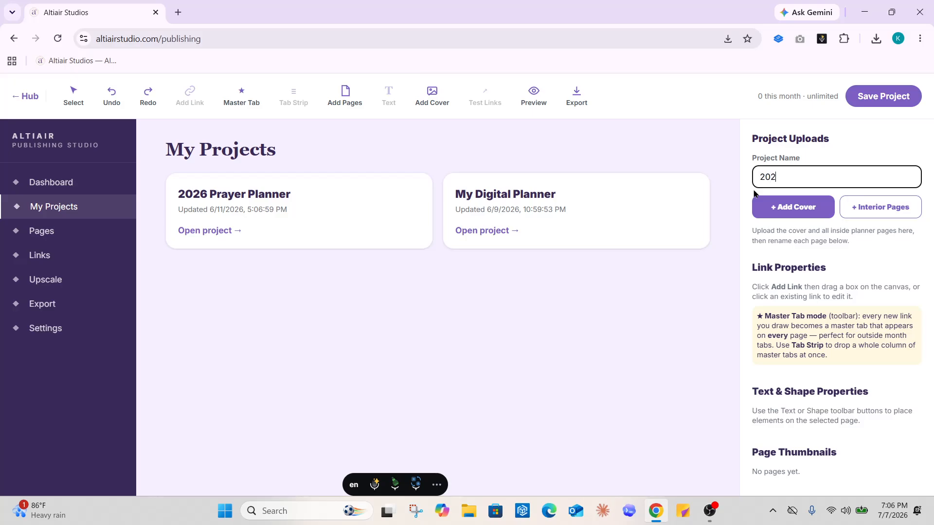
text(6 Lifwe)
key(BackSpace)
key(BackSpace)
text(e Planner)
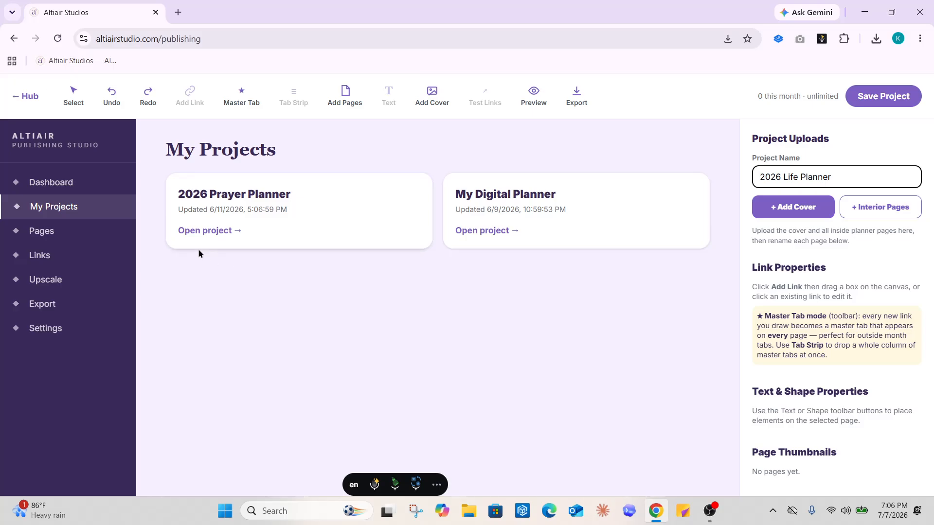
click(46, 233)
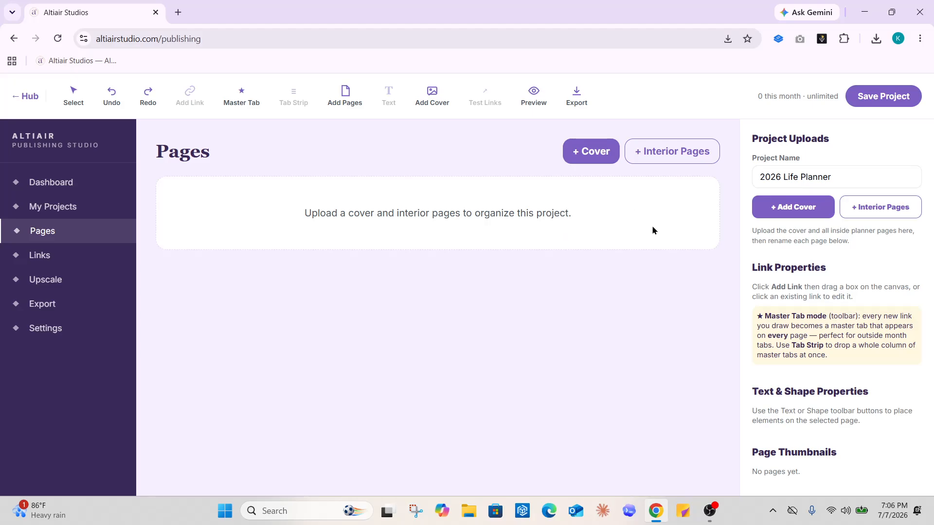
Look through the project's Links, Upscale and Export sections
click(51, 261)
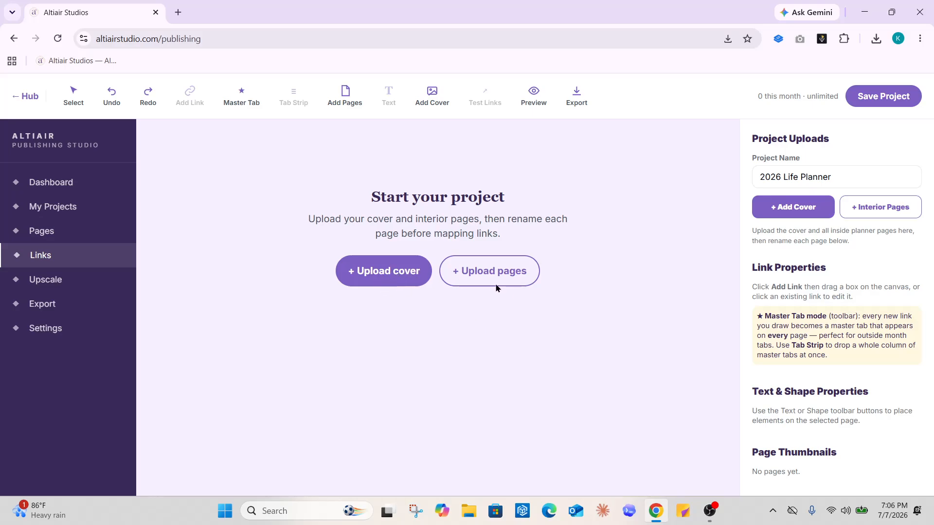
click(55, 283)
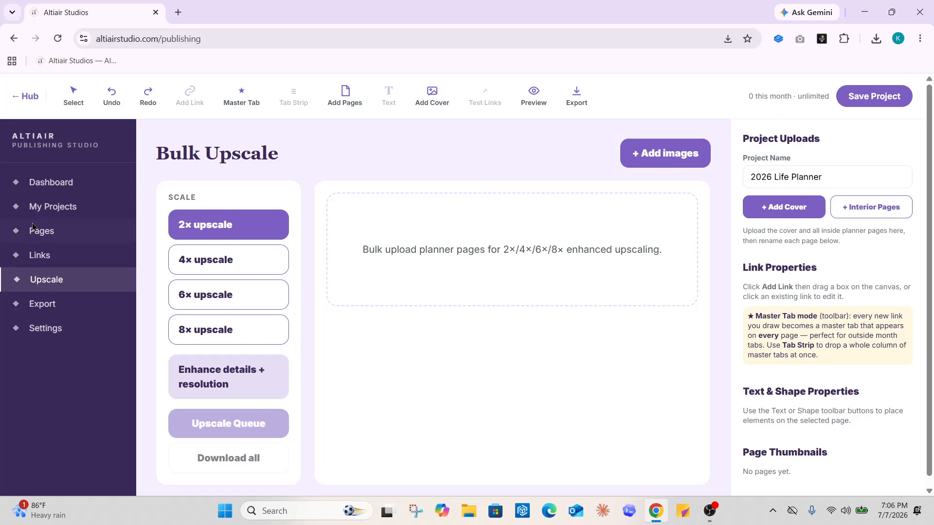
click(55, 304)
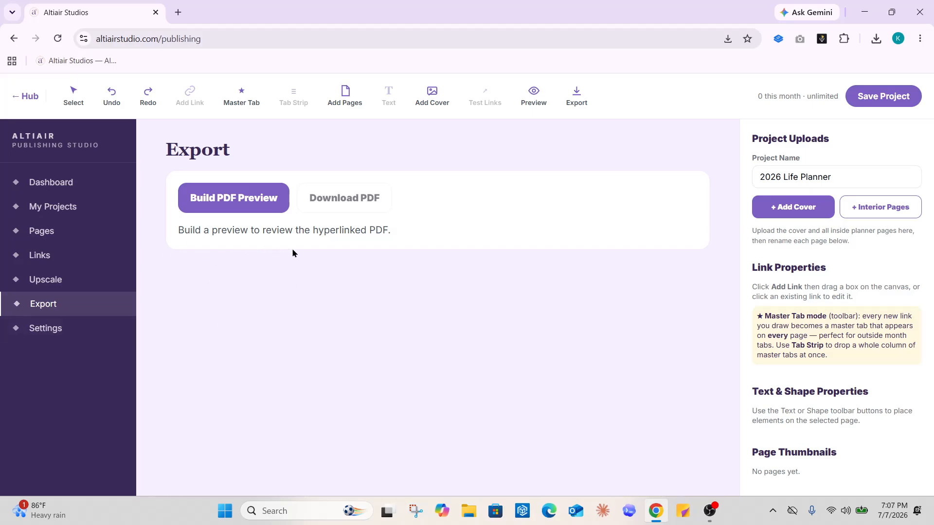
From the project dashboard, upload the navy 2026 Life Planner image with side tabs from the Digital Covers folder as the cover
click(86, 191)
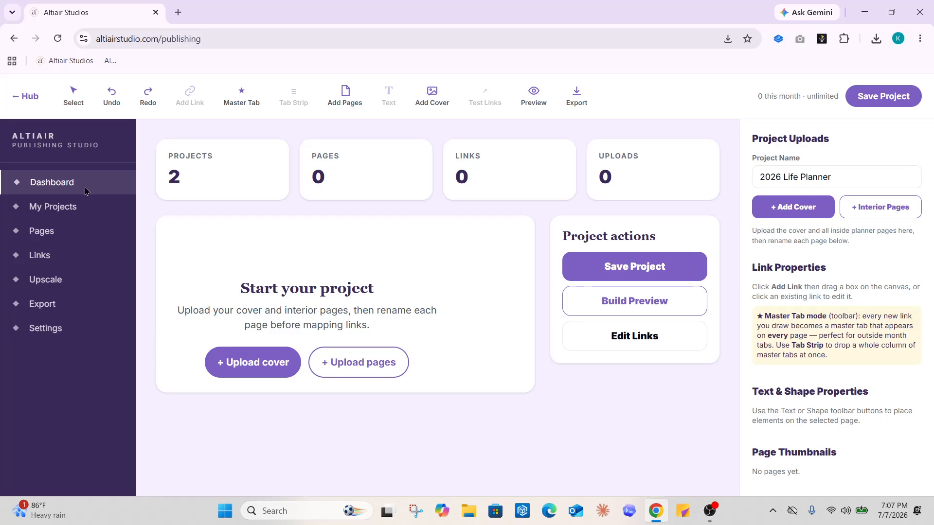
click(238, 369)
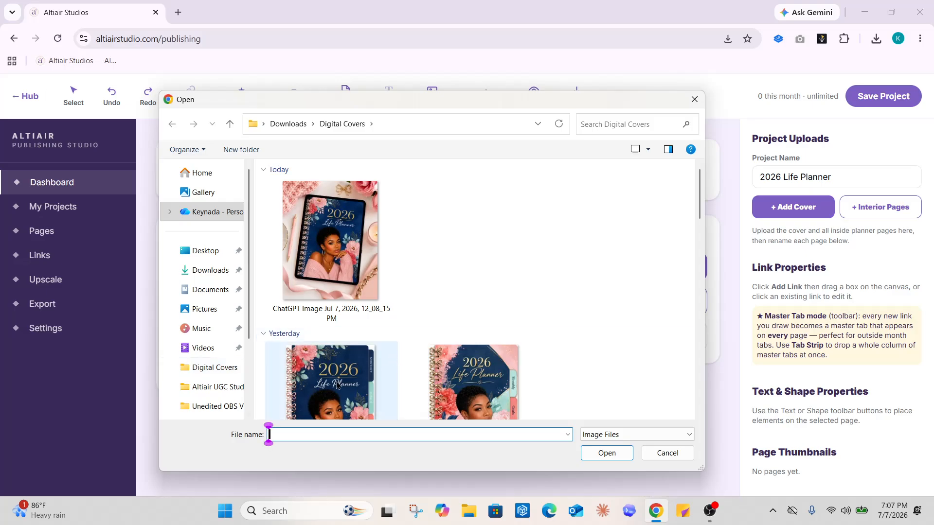
click(338, 384)
click(611, 456)
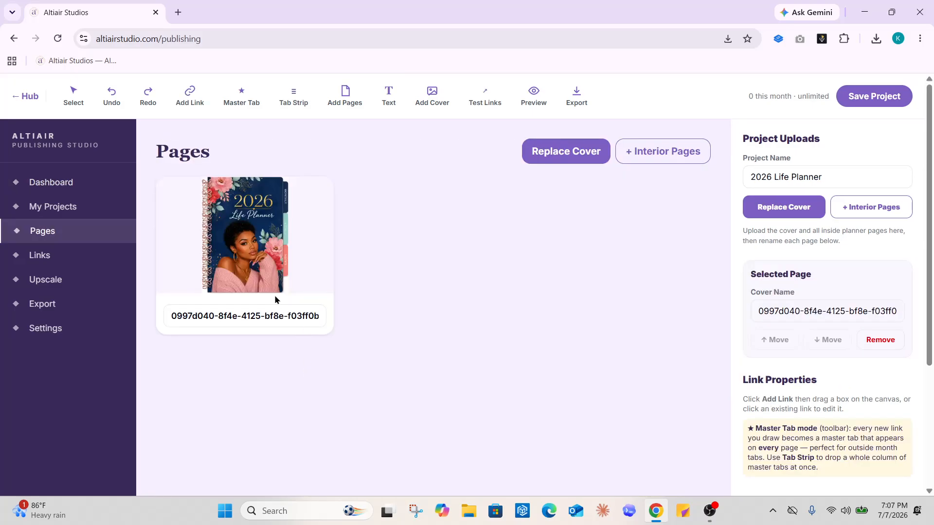
Rename the uploaded cover page as "Cover"
double_click(274, 316)
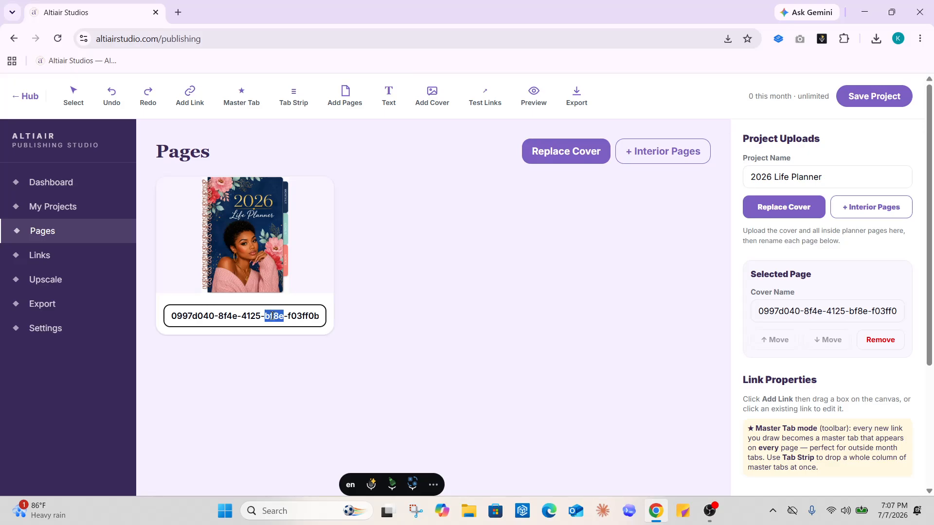
click(800, 310)
key(ctrl+a)
key(BackSpace)
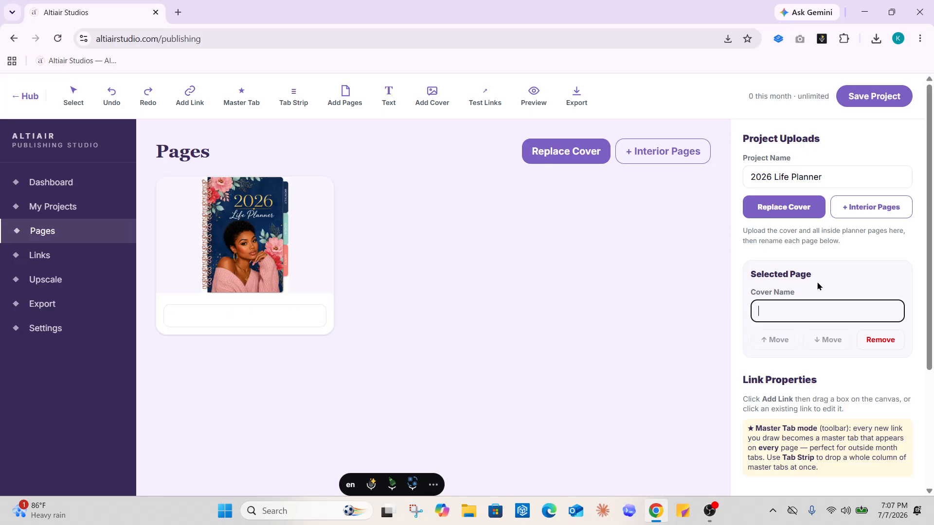
text(Cover)
click(471, 321)
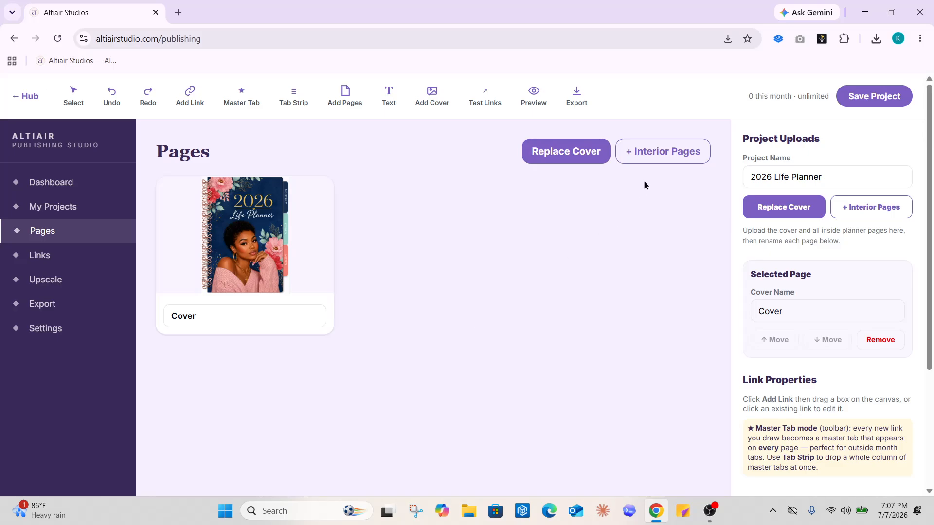
Upload the Notes, Goal and Monthly images from the Planner Pages folder as interior pages
click(649, 153)
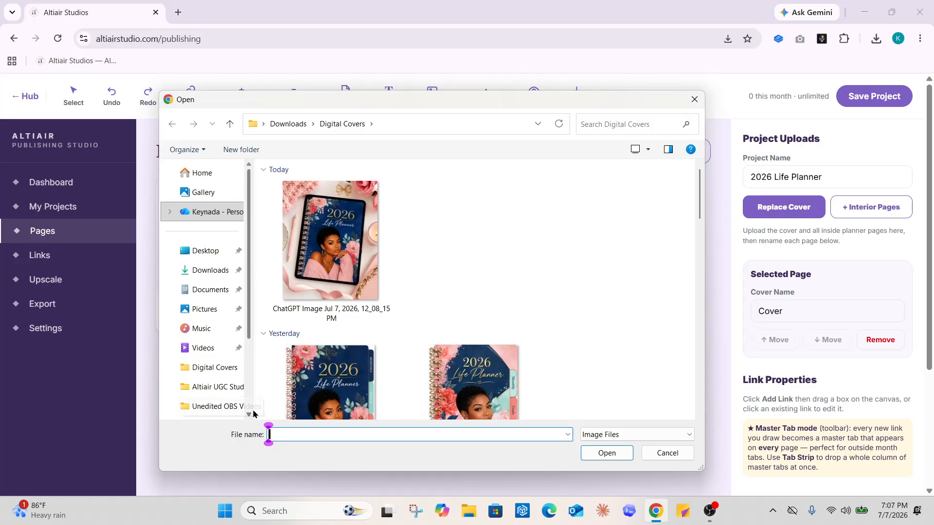
scroll(236, 410, down, 1)
click(223, 400)
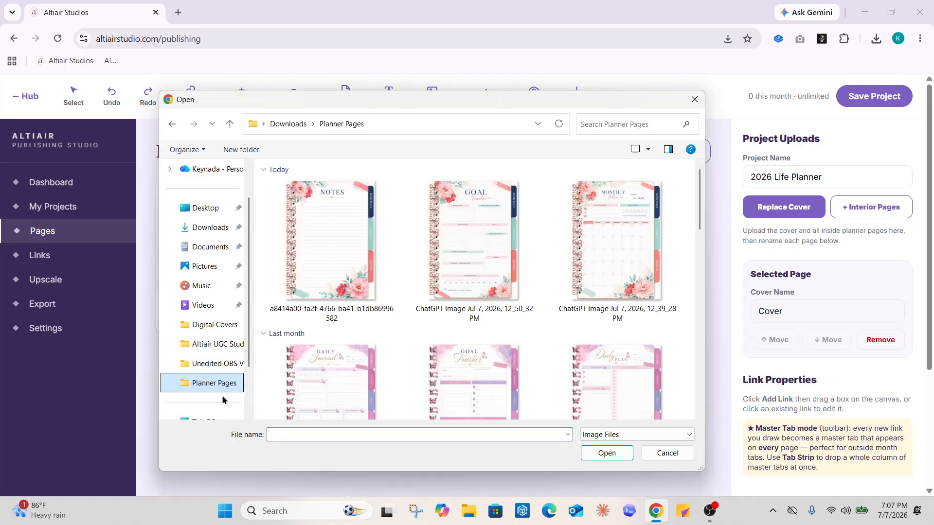
drag(686, 265, 355, 266)
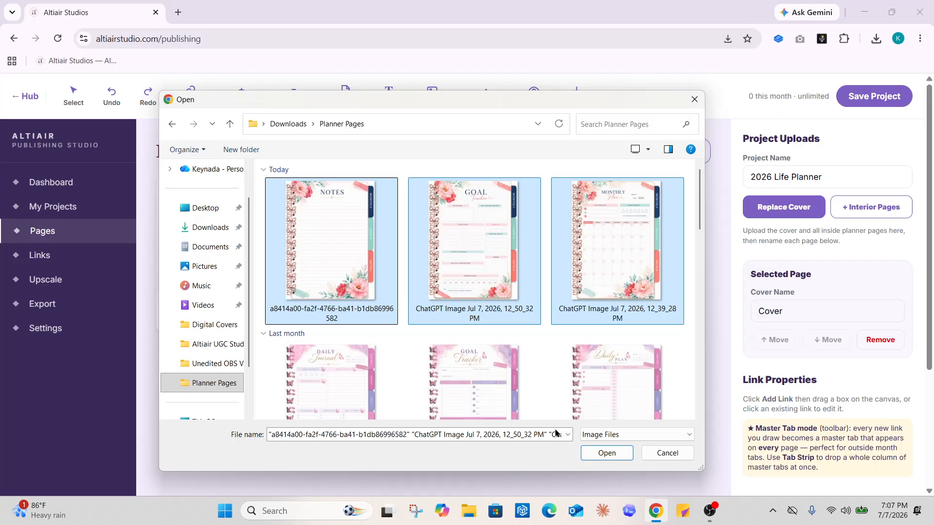
click(607, 453)
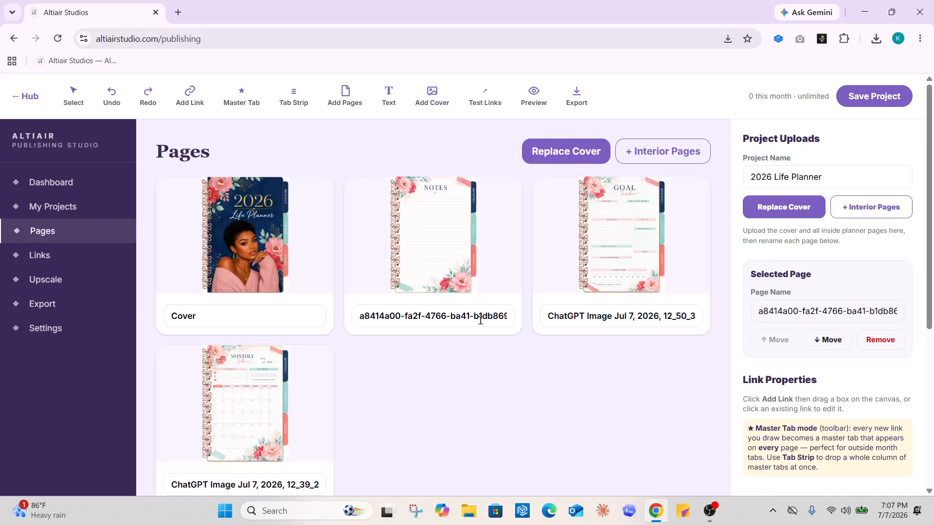
Rename the lined notes page as "Notes" and the goal tracker page as "Goals"
triple_click(457, 320)
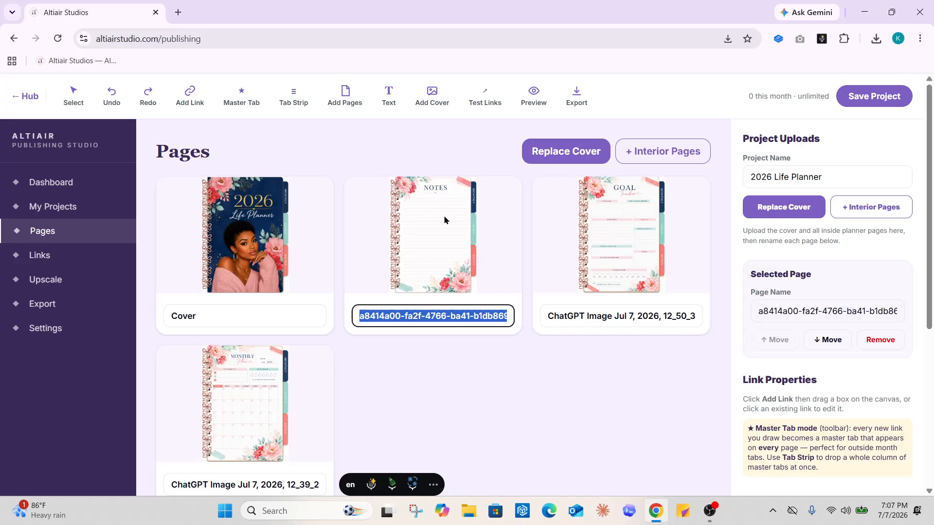
text(Notes)
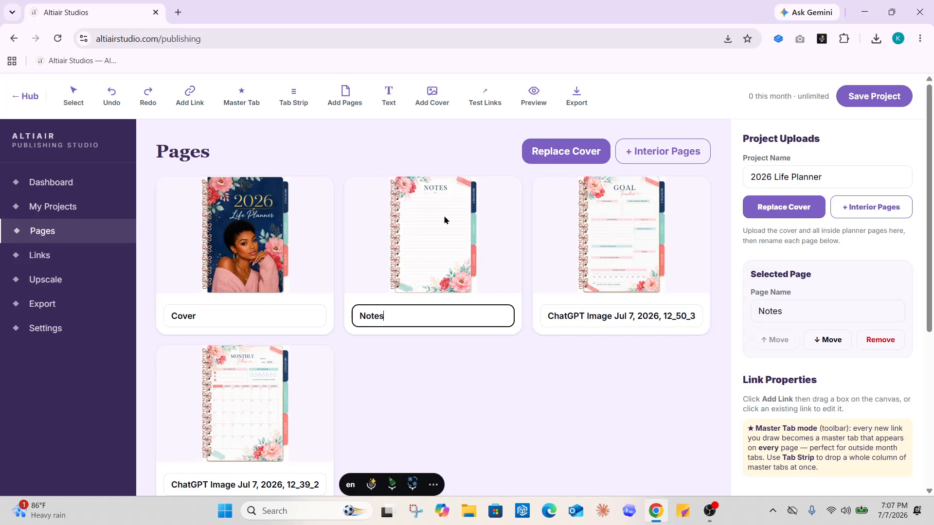
triple_click(595, 318)
text(Goals)
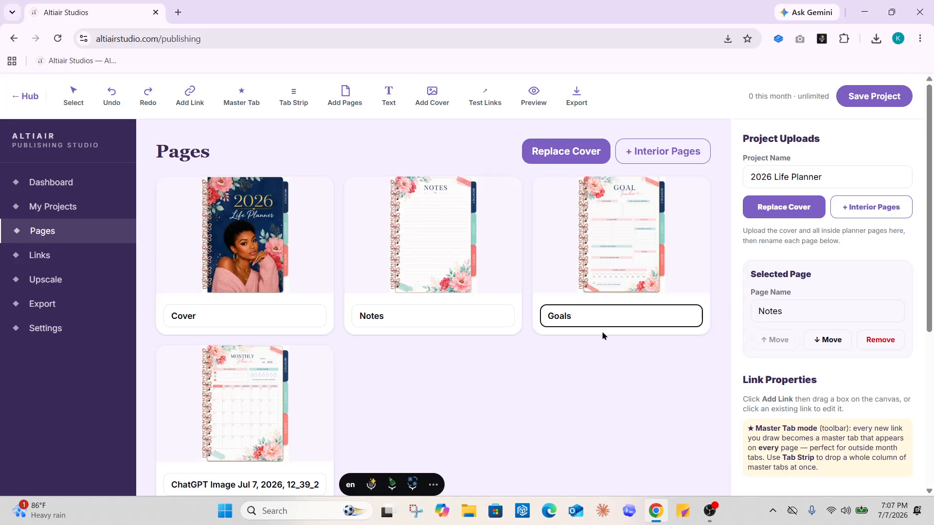
click(601, 365)
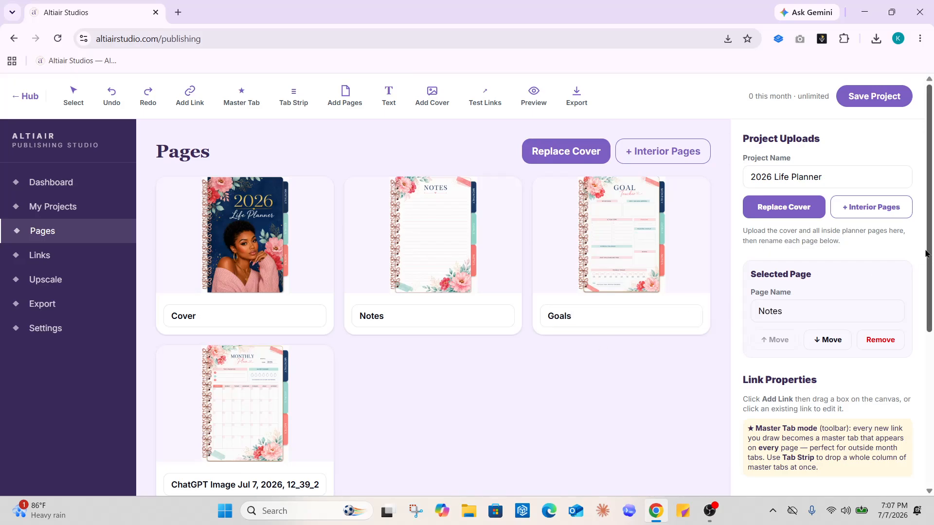
Rename the monthly calendar page as "Monthly"
drag(930, 251, 930, 321)
click(256, 365)
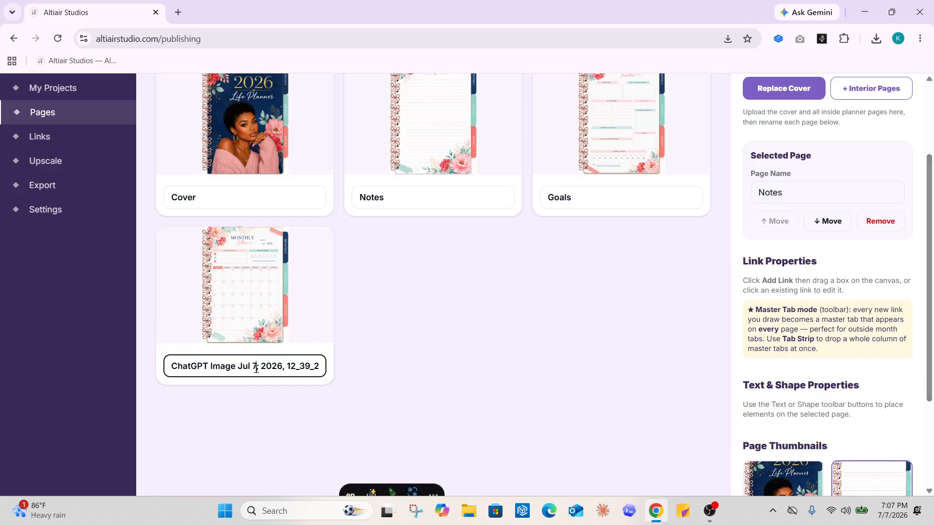
key(ctrl+a)
text(Month)
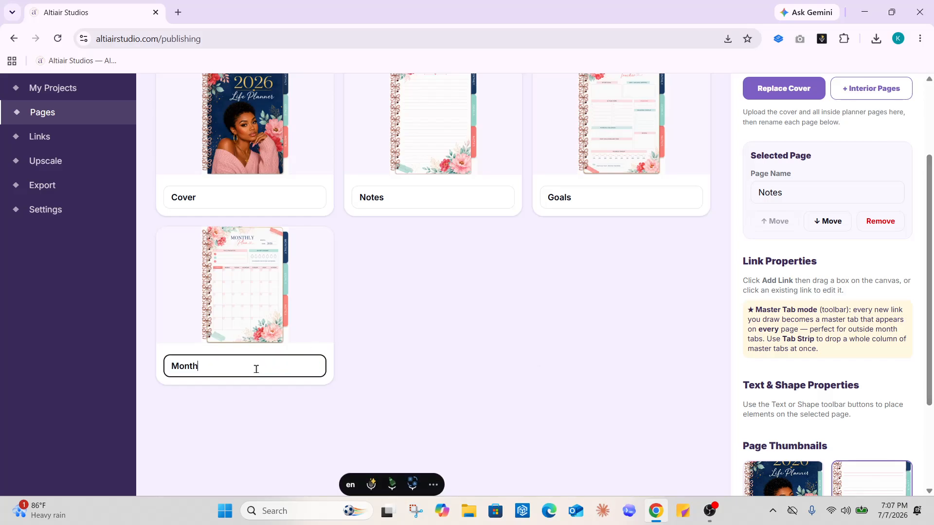
text(ly)
click(476, 372)
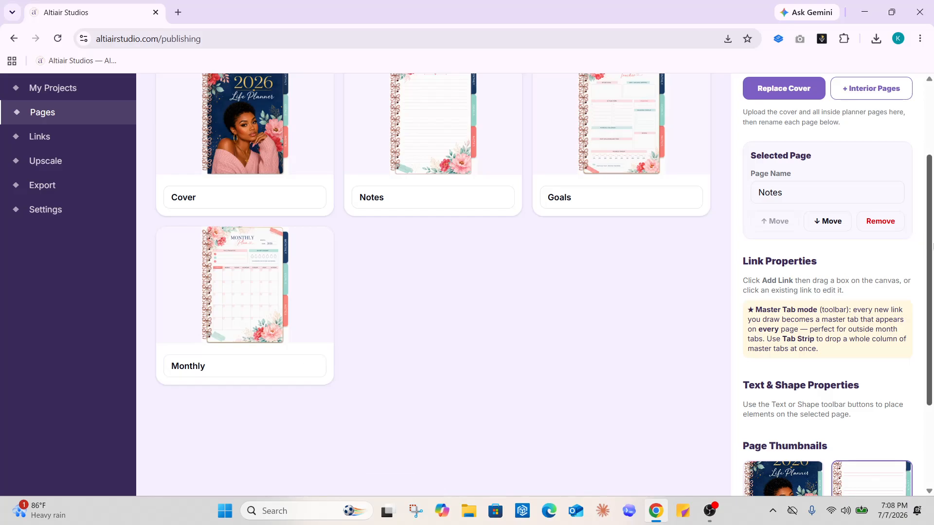
Check the named page thumbnails and select the Monthly page
drag(925, 242, 927, 331)
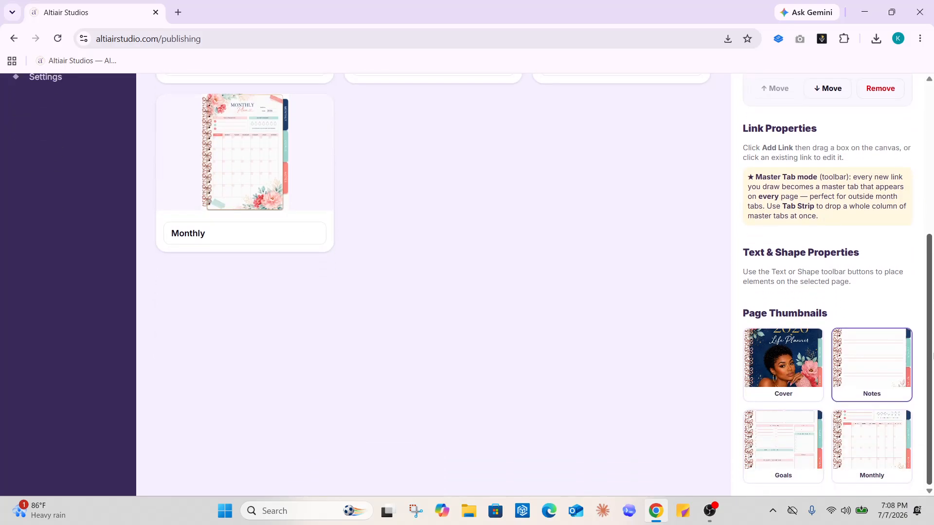
click(869, 451)
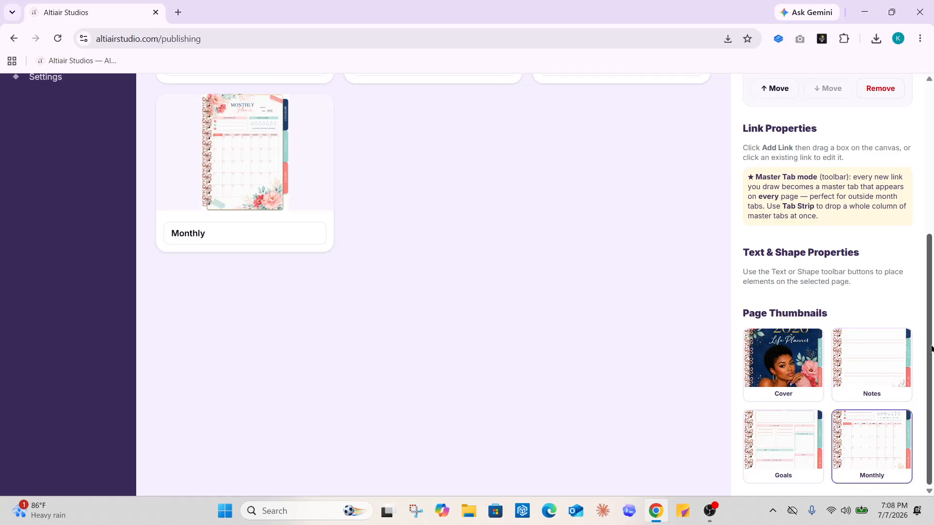
drag(932, 349, 929, 198)
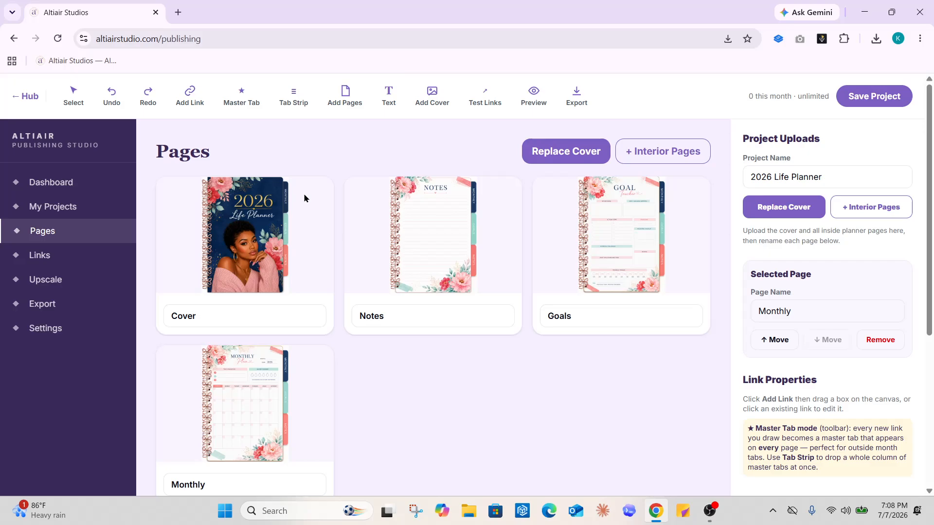
Open the cover page in the link editor
click(282, 226)
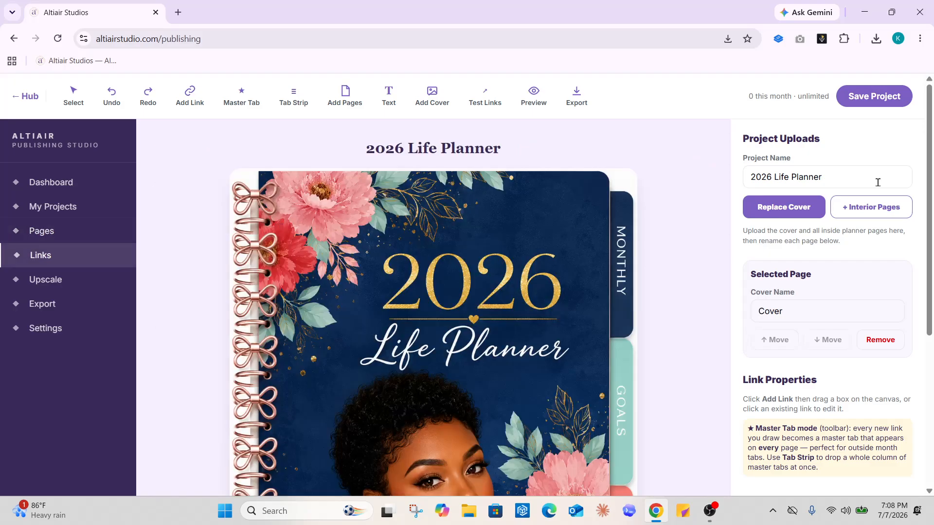
mouse_move(927, 167)
mouse_down()
mouse_move(927, 365)
mouse_move(928, 127)
mouse_move(932, 300)
mouse_move(932, 185)
mouse_up()
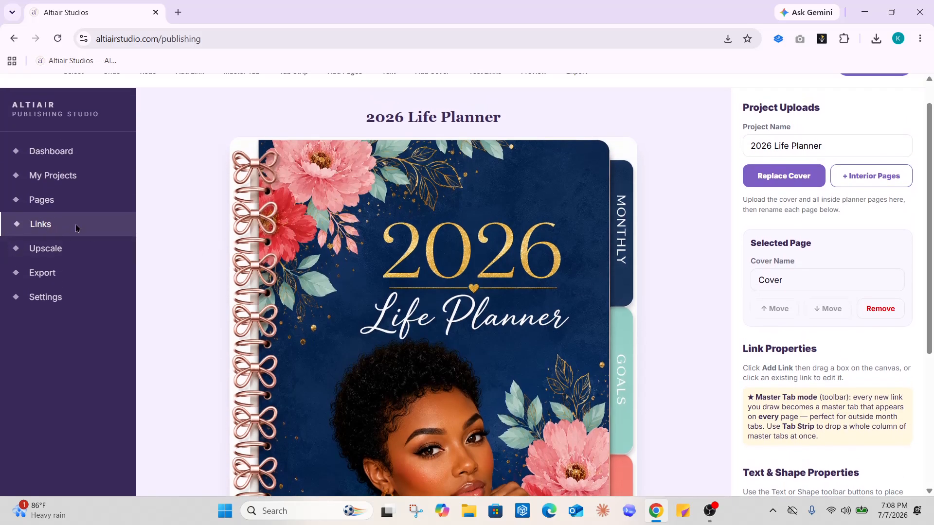
drag(931, 265, 925, 241)
Open the Notes page in the link editor and rename it "Test"
click(865, 465)
click(858, 277)
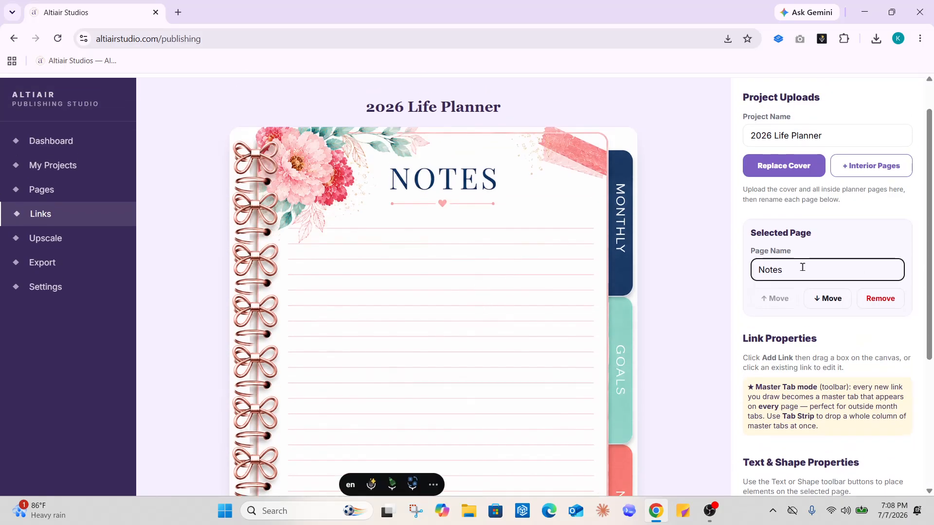
drag(858, 276, 736, 270)
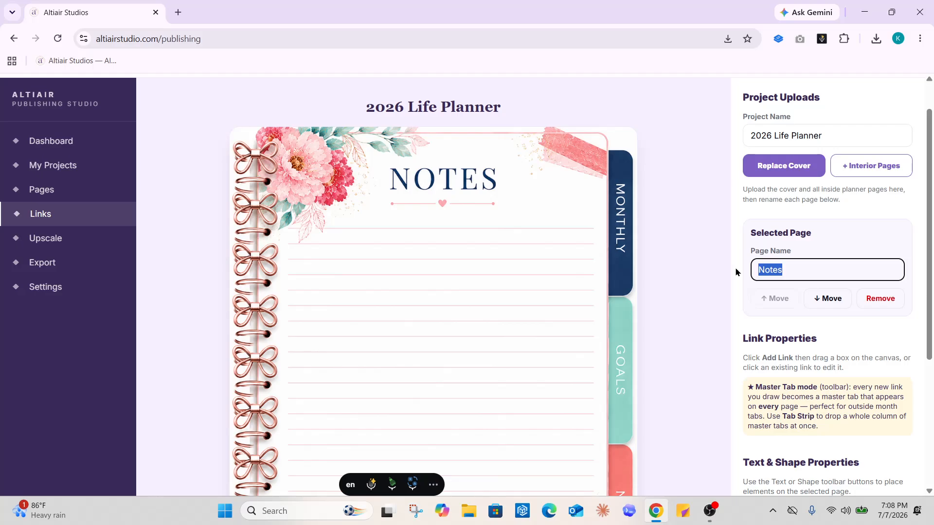
key(BackSpace)
text(Teds)
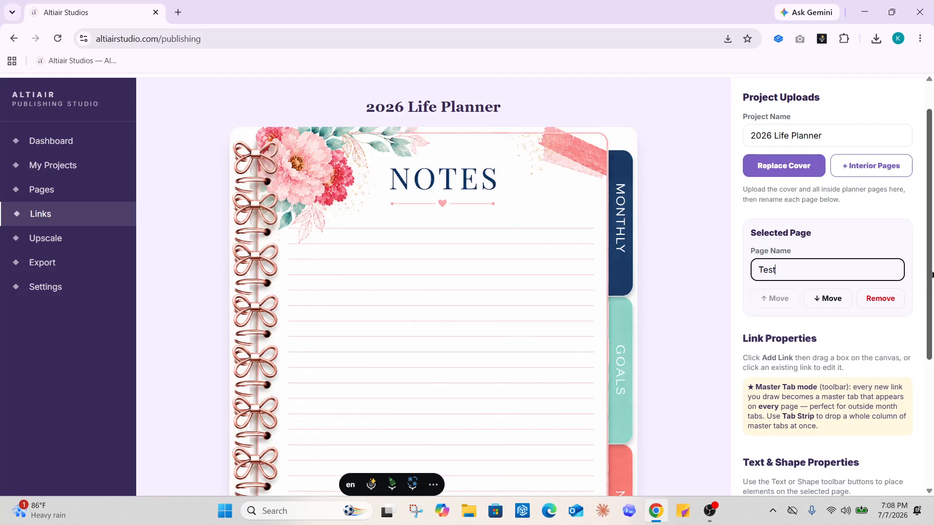
Restore the open lined page's name to "Notes"
drag(931, 275, 931, 243)
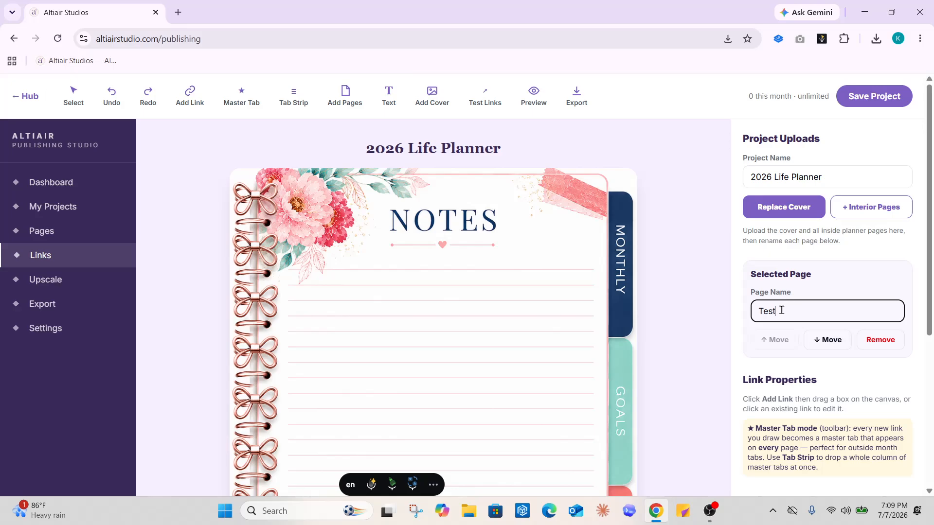
drag(782, 311, 727, 313)
click(728, 314)
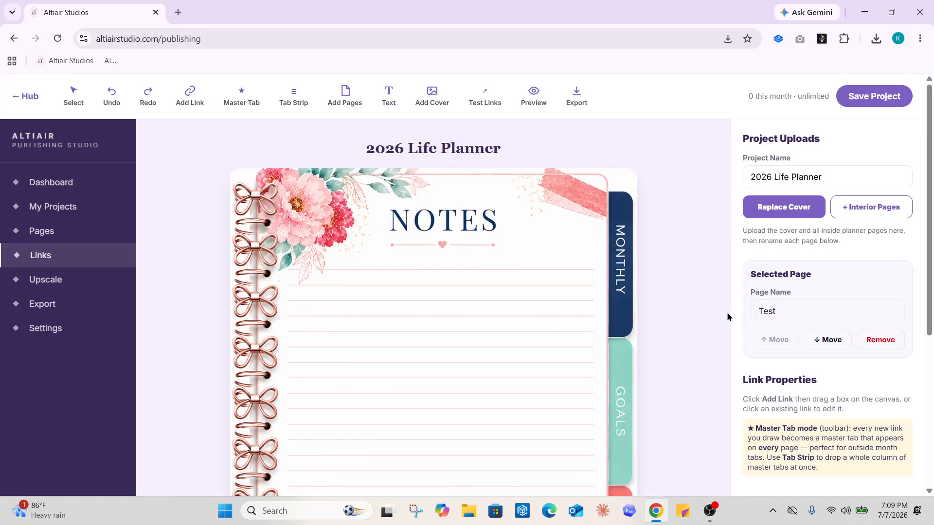
drag(796, 311, 719, 332)
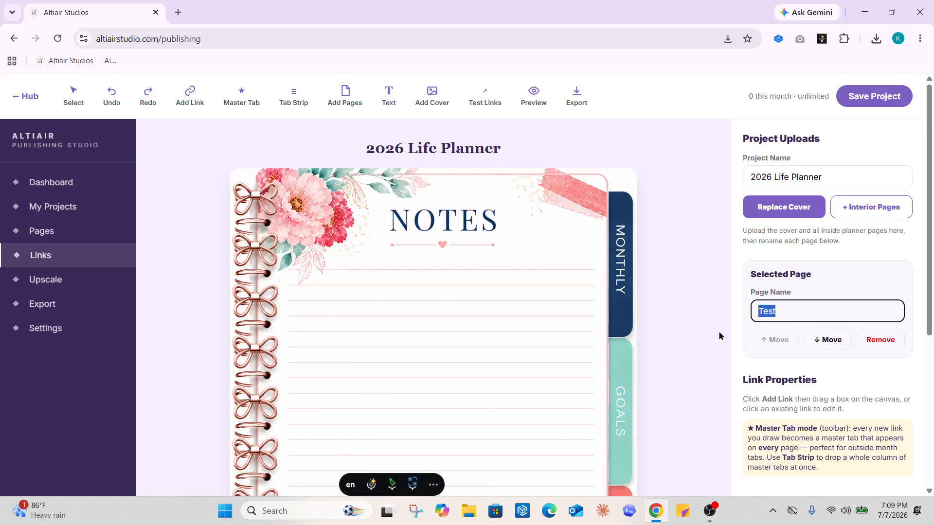
text(Notes)
click(787, 288)
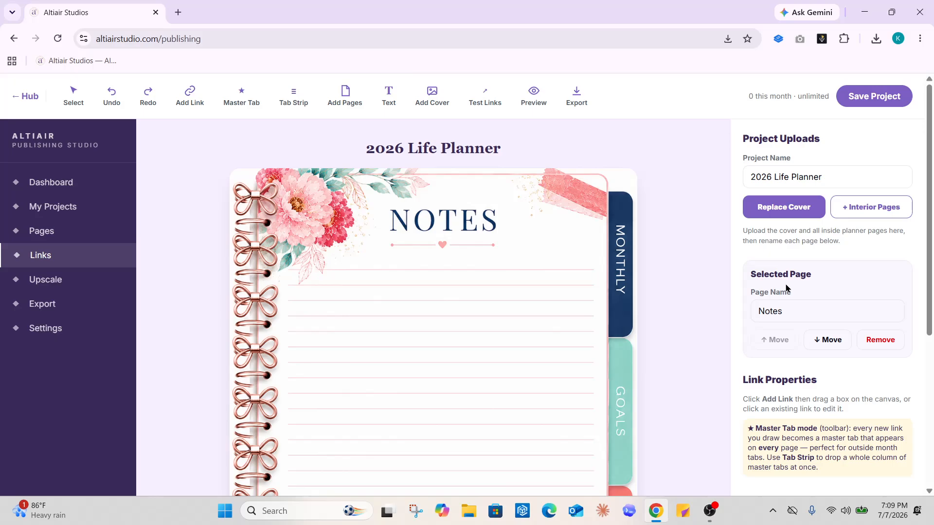
Switch the link editor back to the Cover page
drag(930, 218, 931, 182)
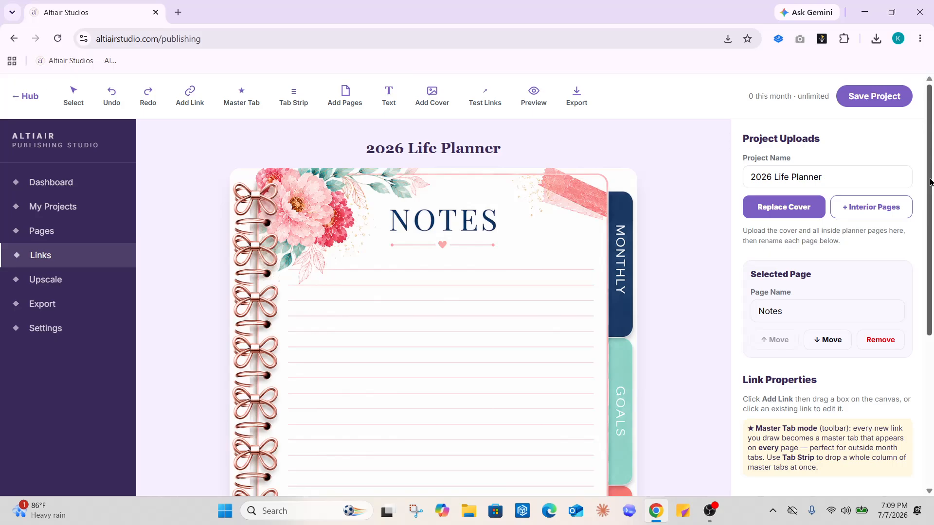
scroll(923, 241, down, 5)
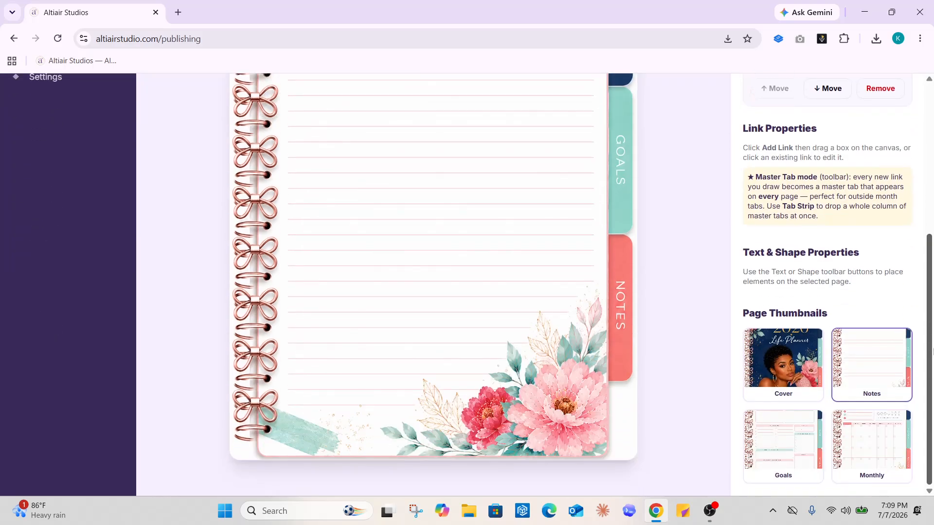
click(818, 395)
scroll(933, 319, up, 5)
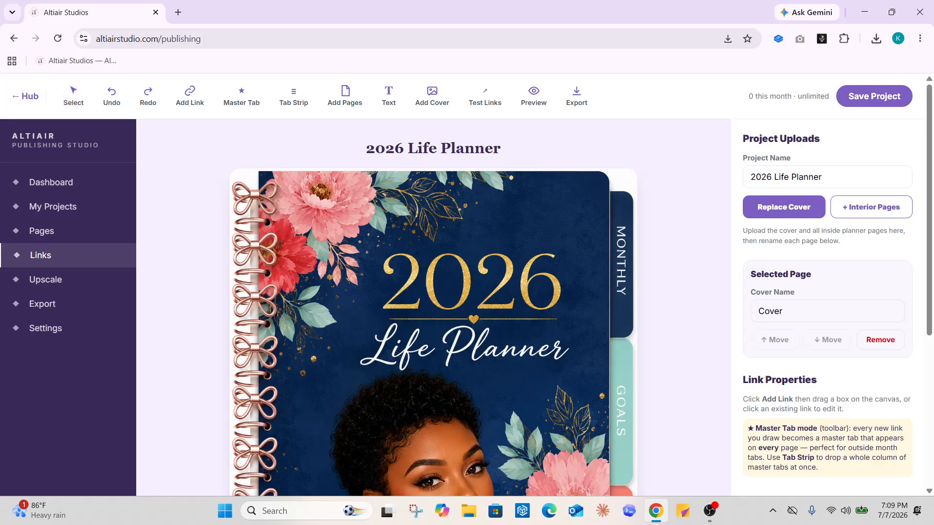
Add new links to the cover page and leave selection mode off
click(73, 96)
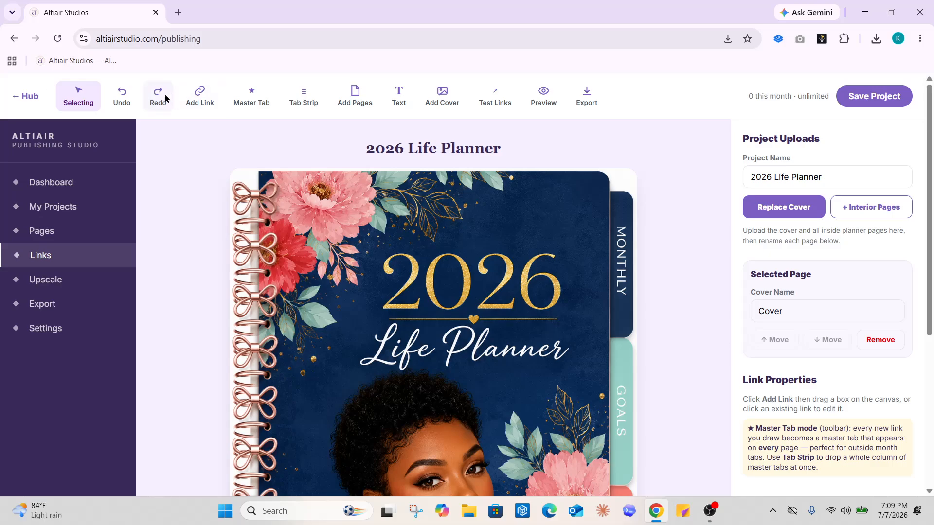
click(204, 98)
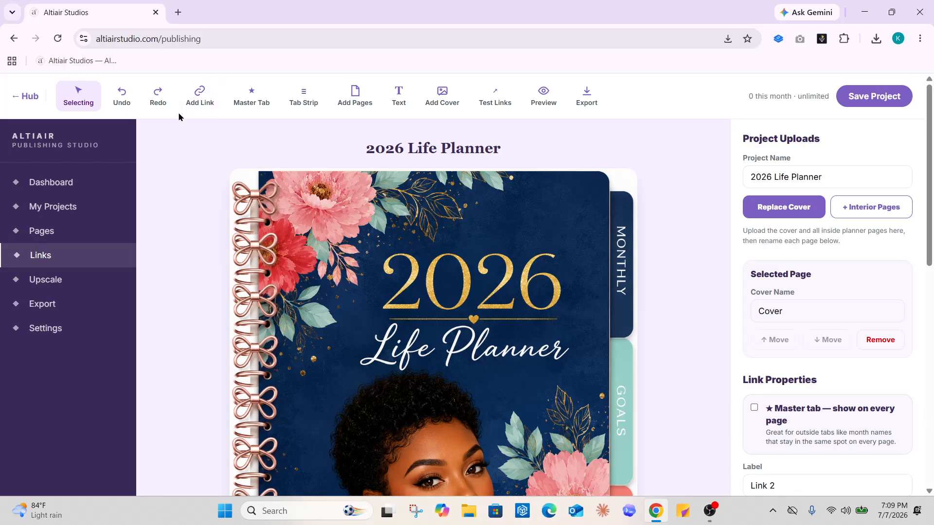
click(88, 101)
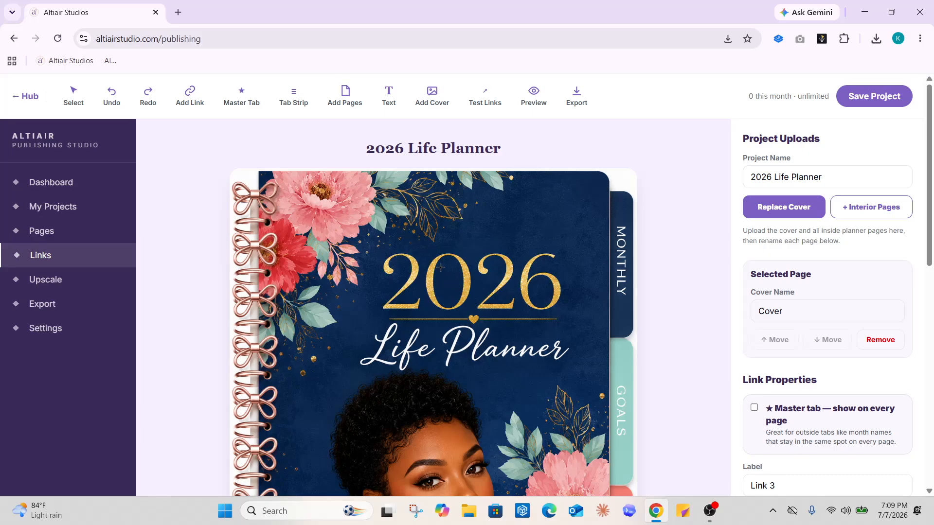
Turn the master tab setting on for the selected link and switch it back off
click(240, 96)
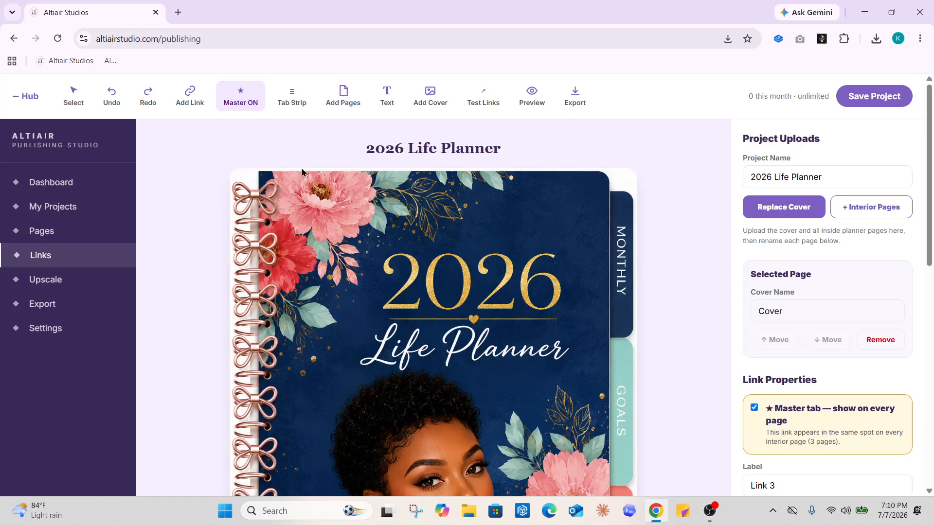
click(242, 94)
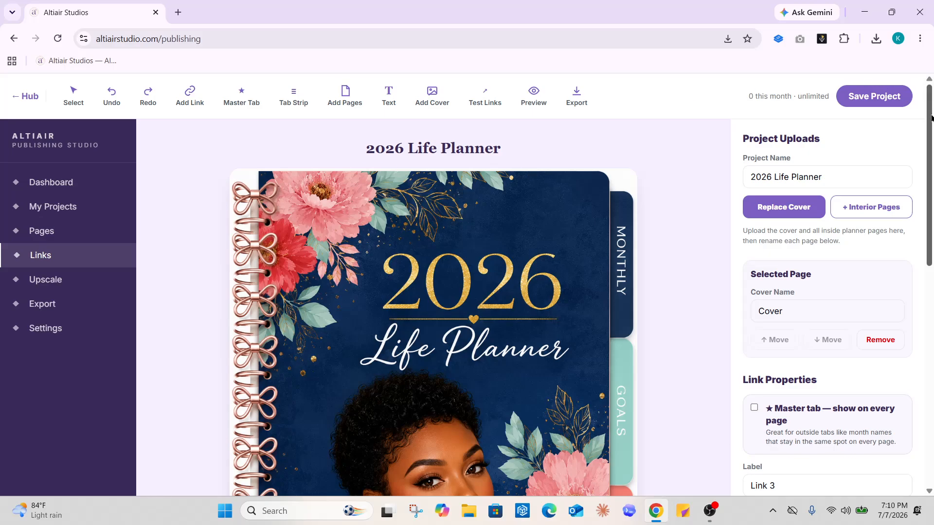
Look through the Notes and Goals pages in the link editor, checking their side tabs, and return to the Cover page
drag(931, 118, 931, 152)
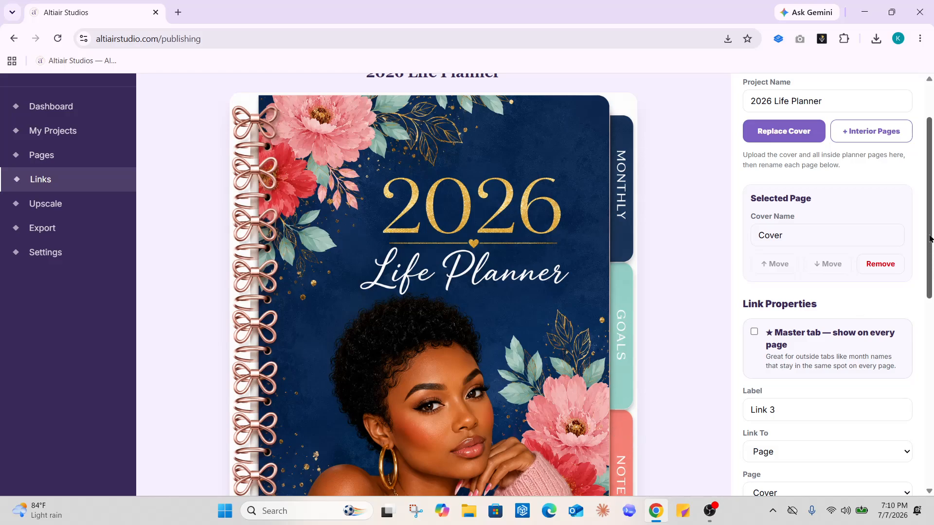
drag(929, 238, 931, 408)
click(877, 404)
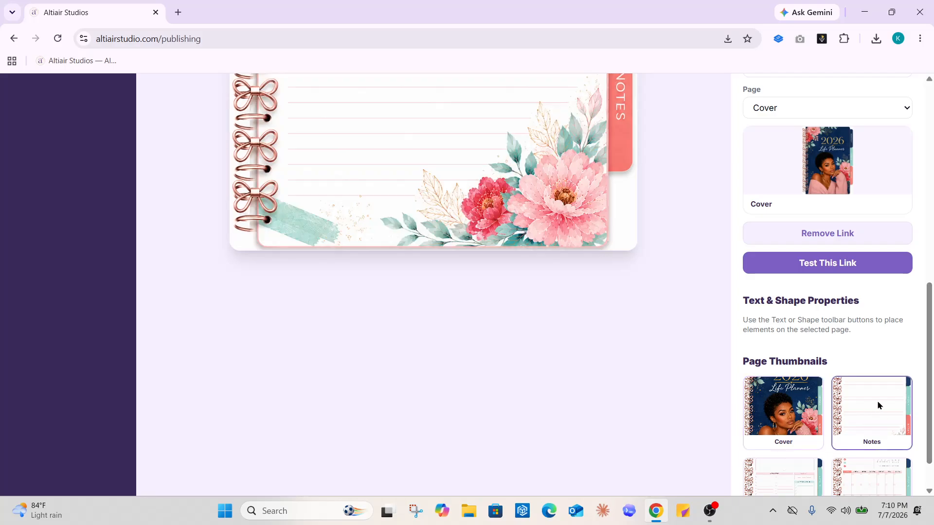
drag(930, 357, 930, 195)
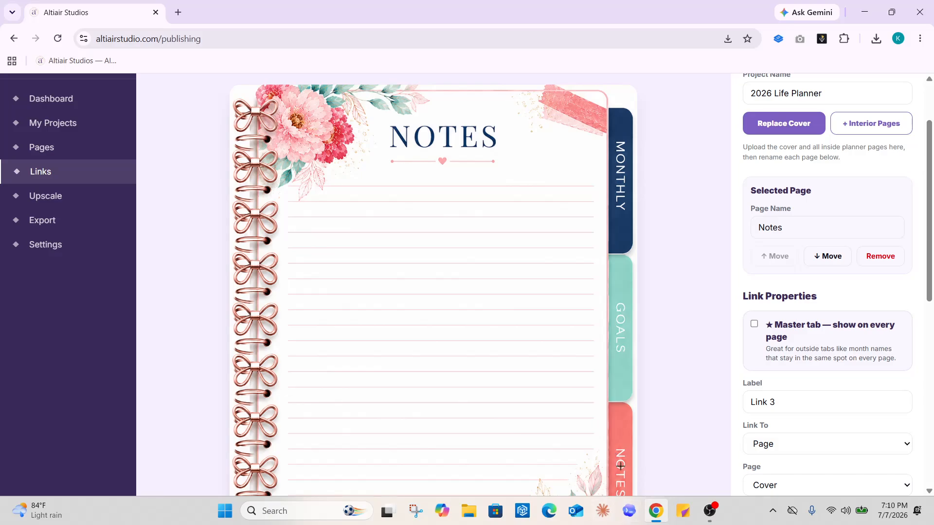
drag(930, 266, 931, 444)
click(800, 480)
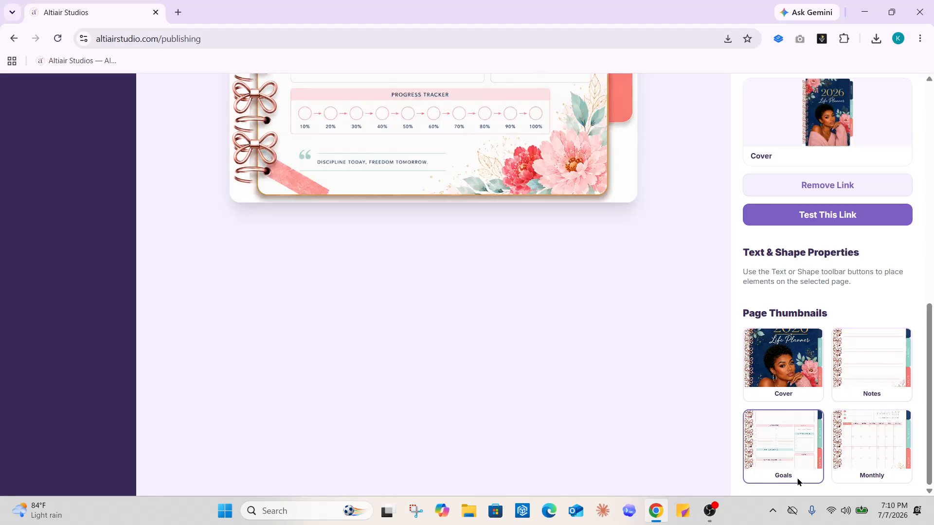
drag(930, 359, 930, 211)
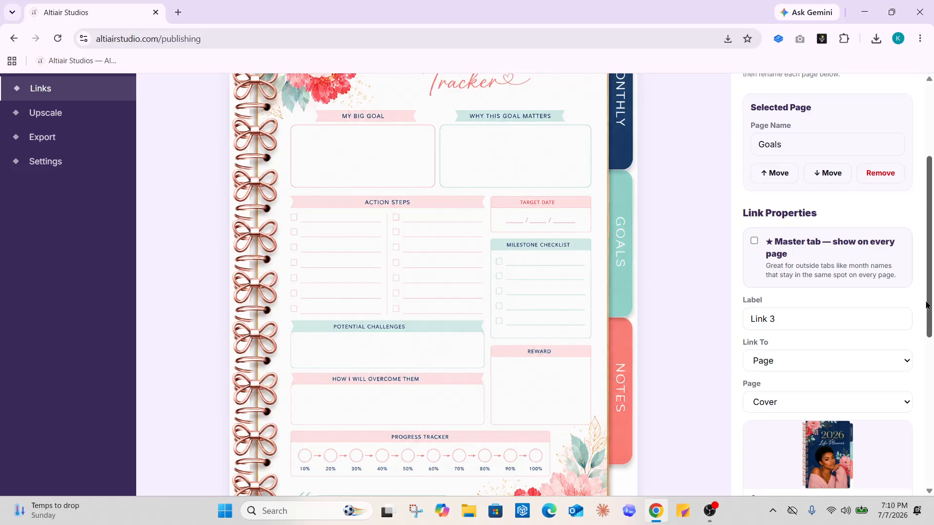
drag(929, 305, 929, 430)
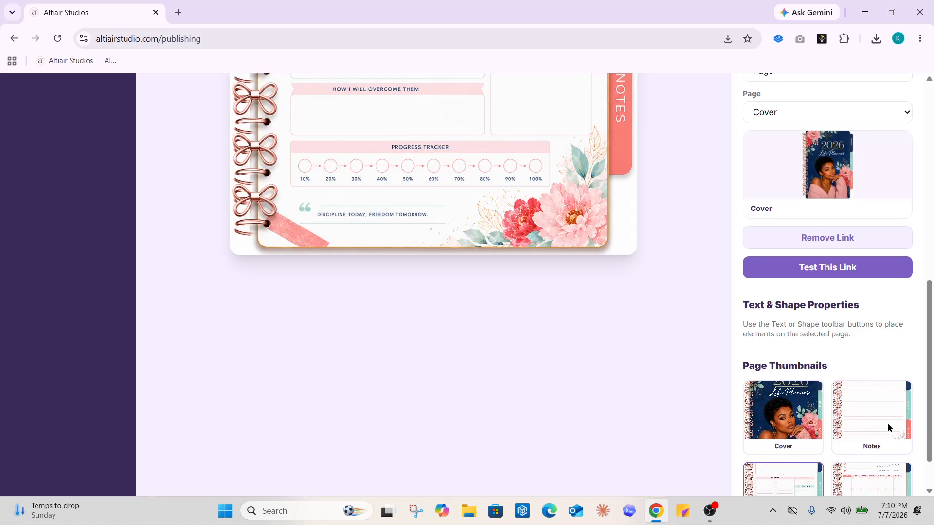
click(791, 431)
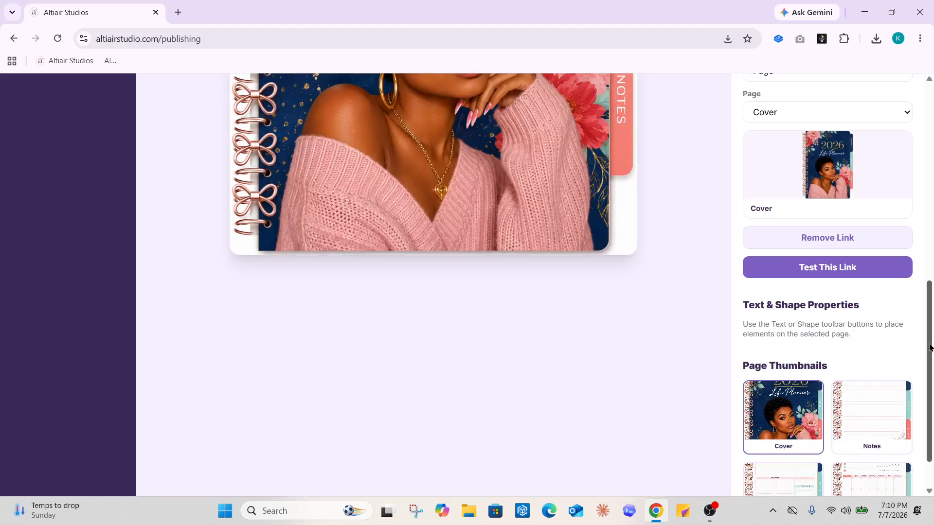
drag(930, 348, 932, 68)
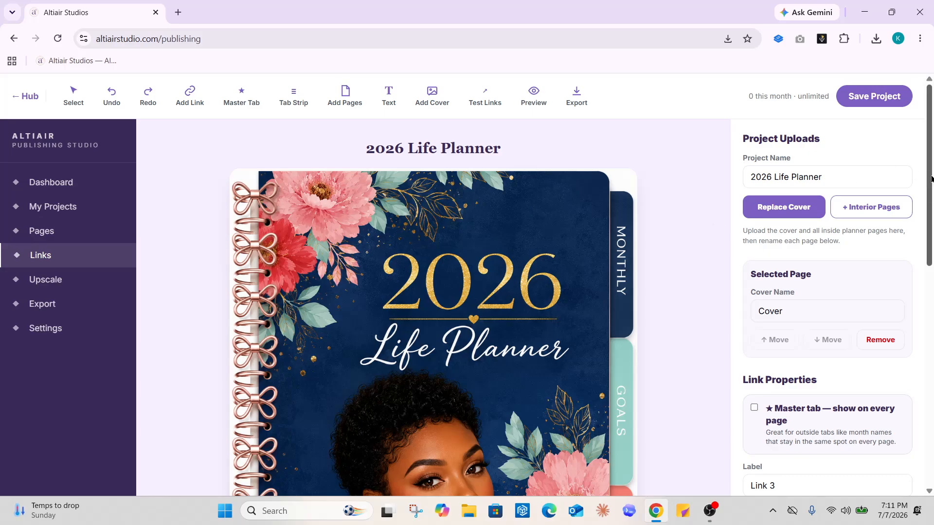
drag(931, 176, 930, 203)
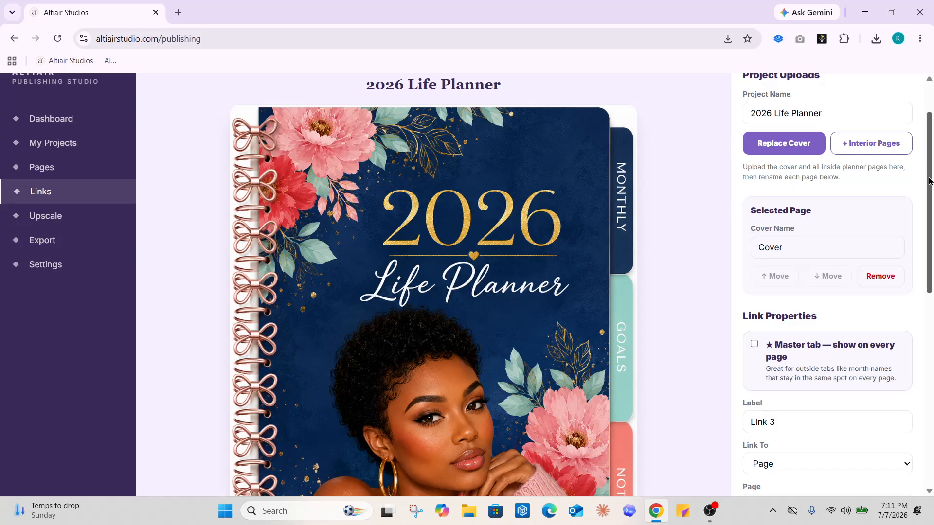
mouse_move(930, 180)
mouse_down()
mouse_move(931, 206)
mouse_move(930, 196)
mouse_up()
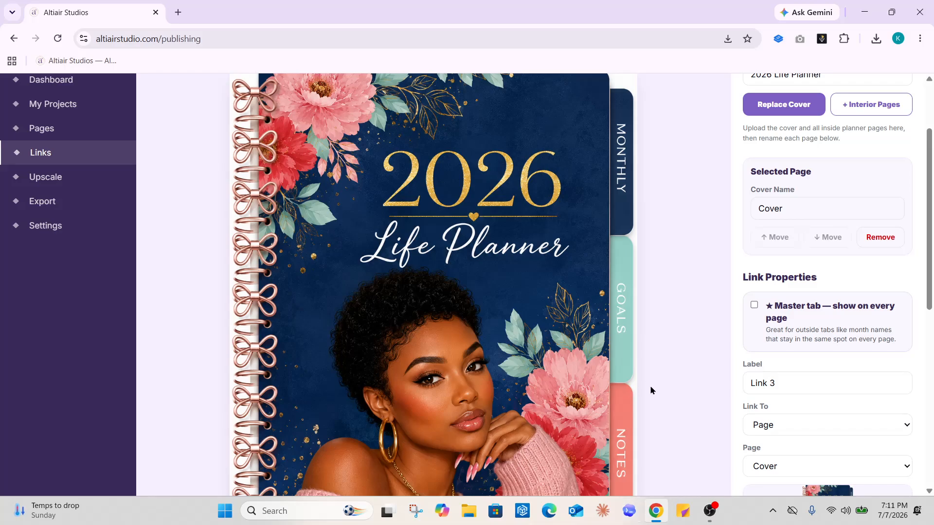
mouse_move(927, 227)
mouse_down()
mouse_move(927, 297)
mouse_move(927, 233)
mouse_up()
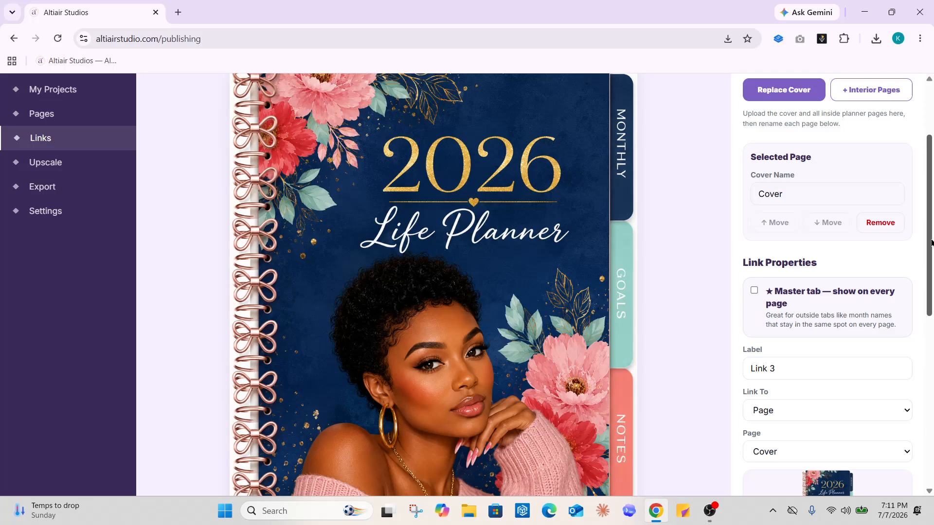
drag(931, 242, 911, 183)
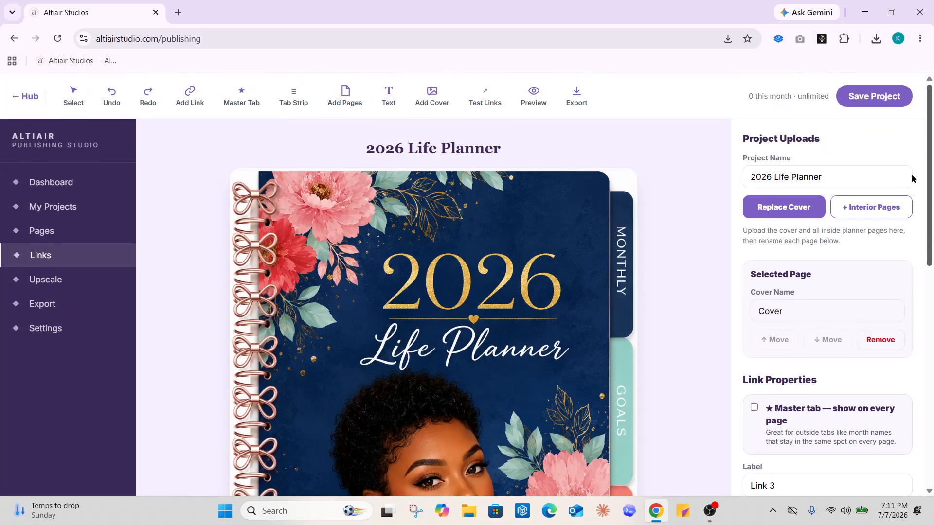
Open the file picker for adding interior pages and close it without choosing a file
click(349, 106)
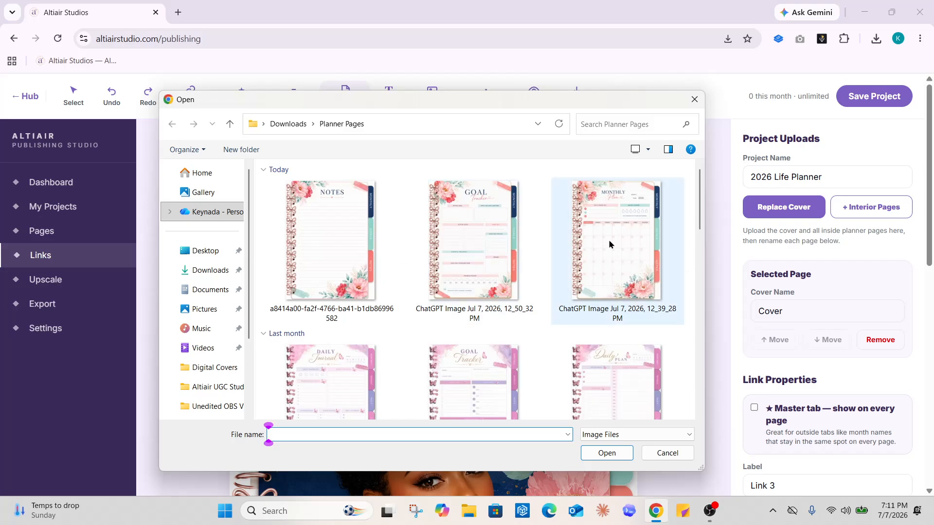
click(695, 100)
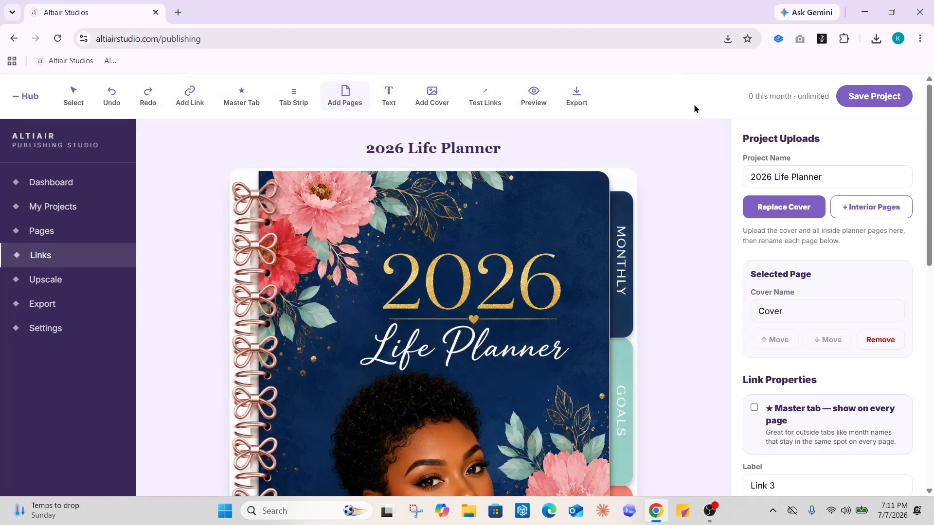
Add a text box to the cover page and set its text to "Test"
click(382, 100)
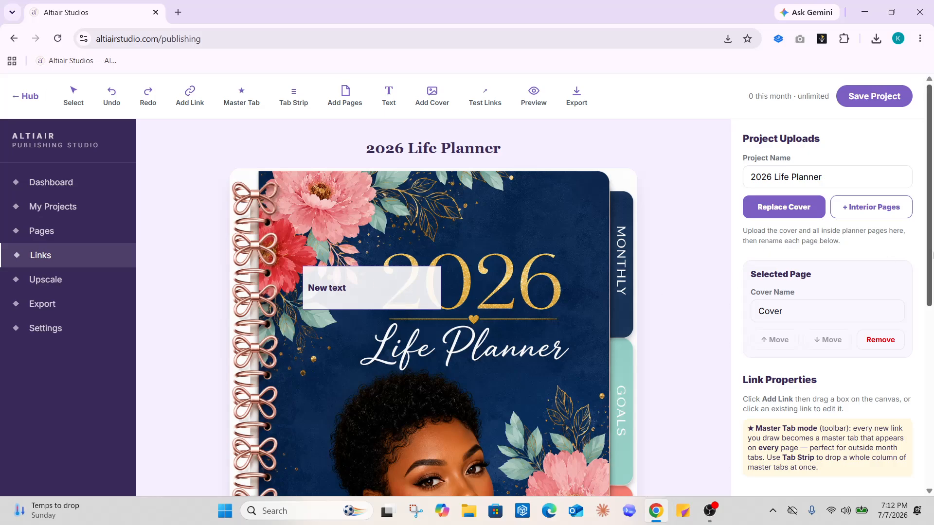
drag(927, 219, 927, 344)
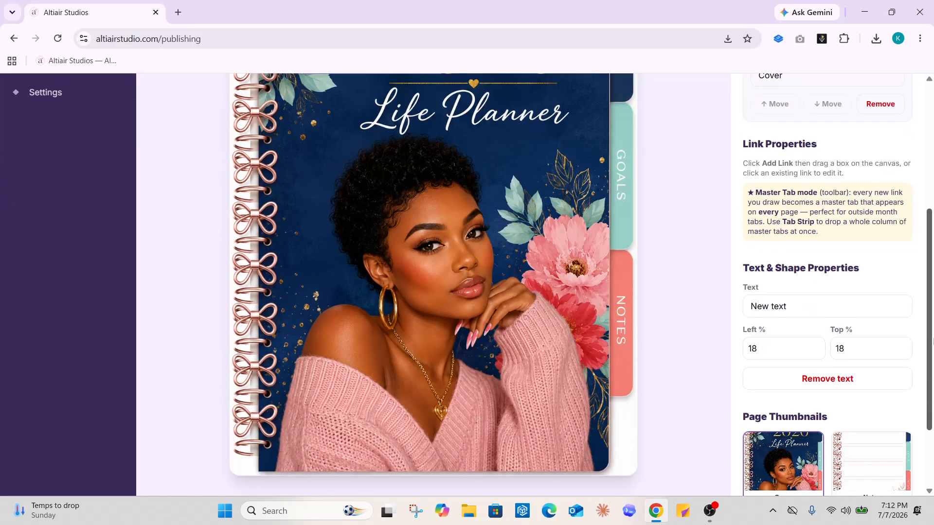
click(794, 313)
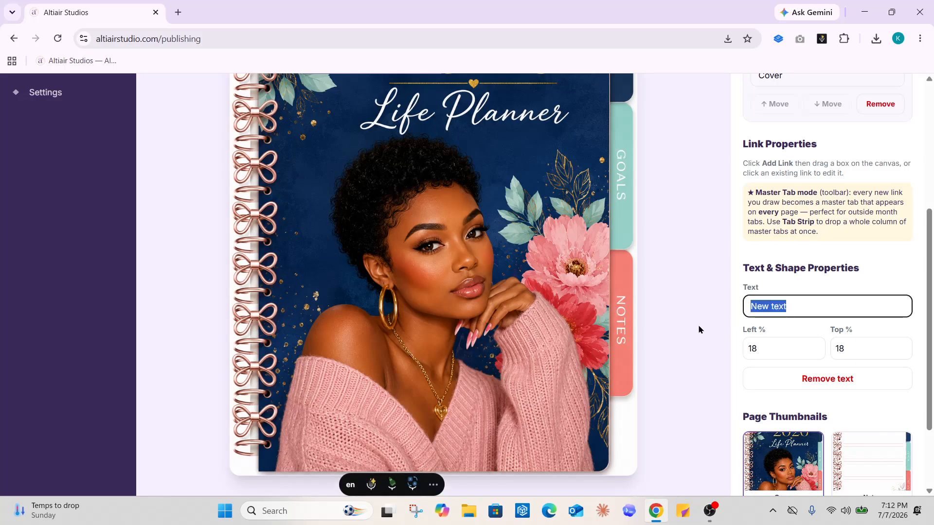
key(BackSpace)
click(699, 326)
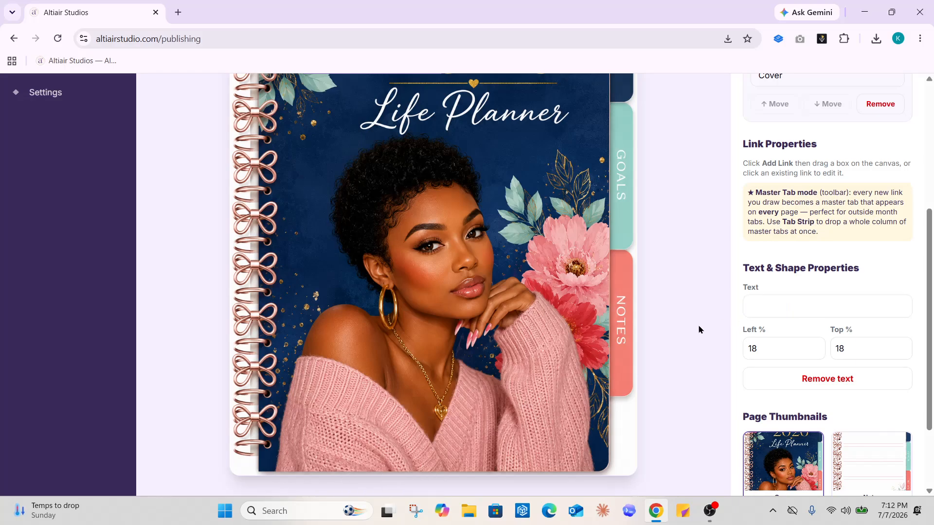
click(760, 307)
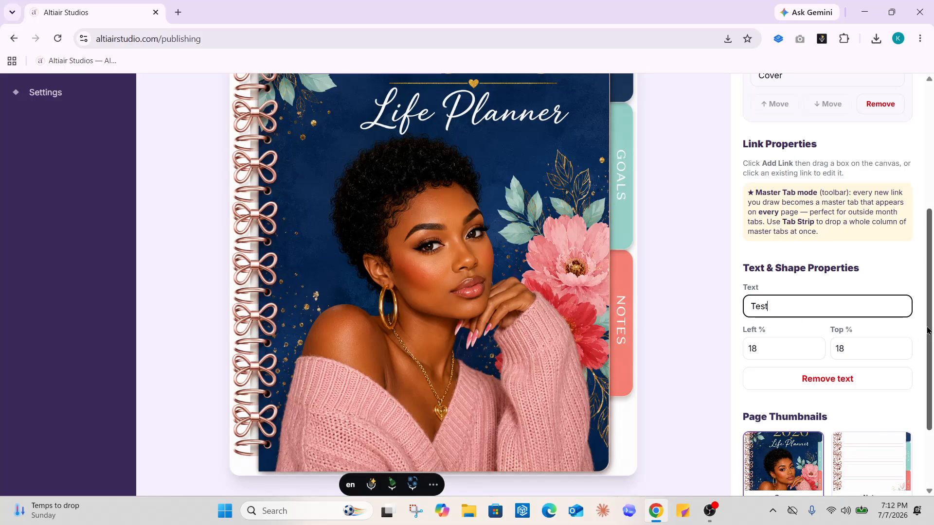
scroll(932, 332, up, 3)
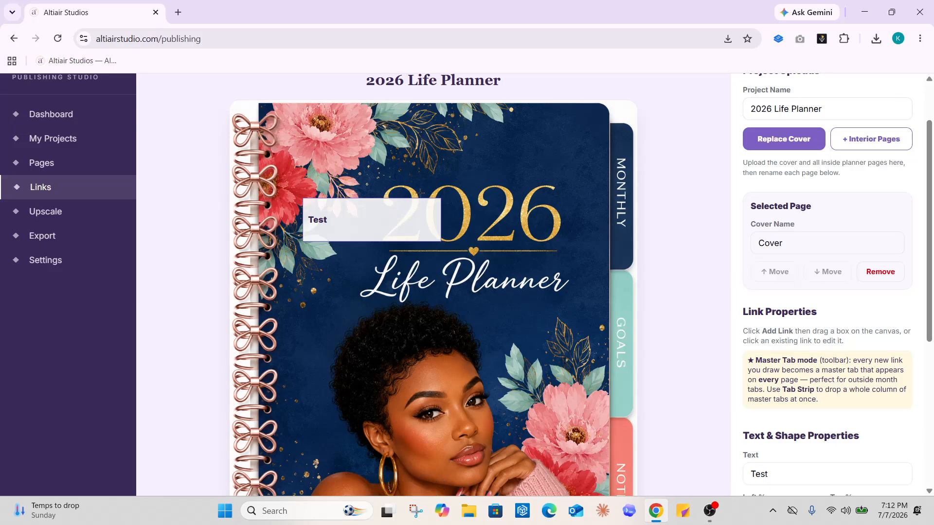
scroll(931, 158, up, 2)
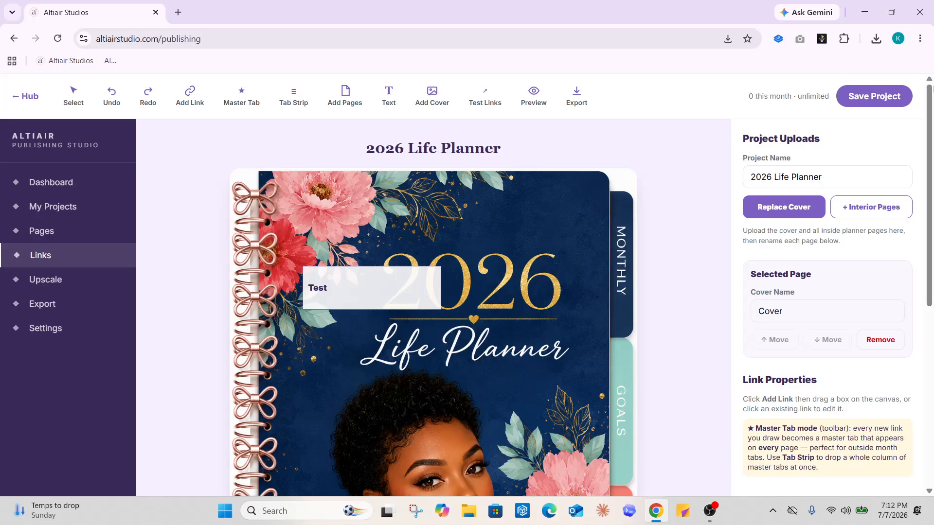
Move the "Test" text box on the cover to about Left 35% and Top 21%
click(73, 95)
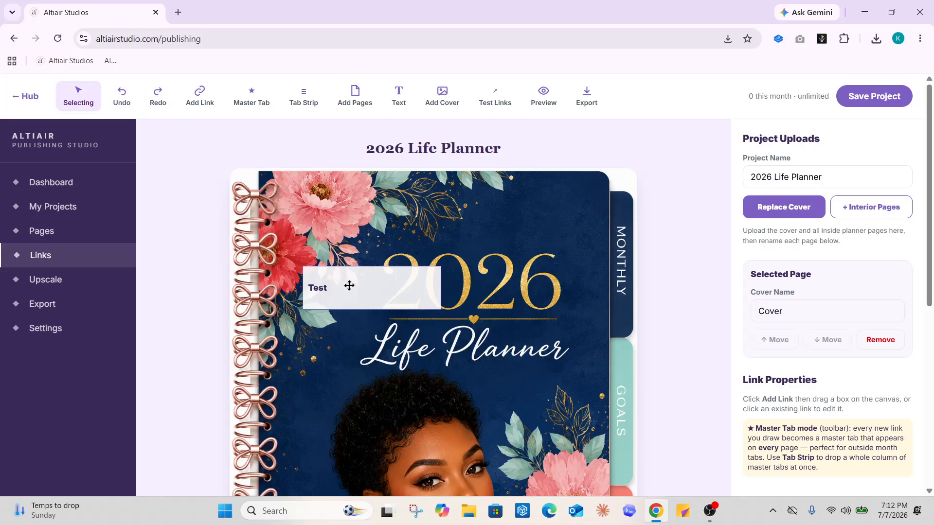
drag(350, 286, 409, 275)
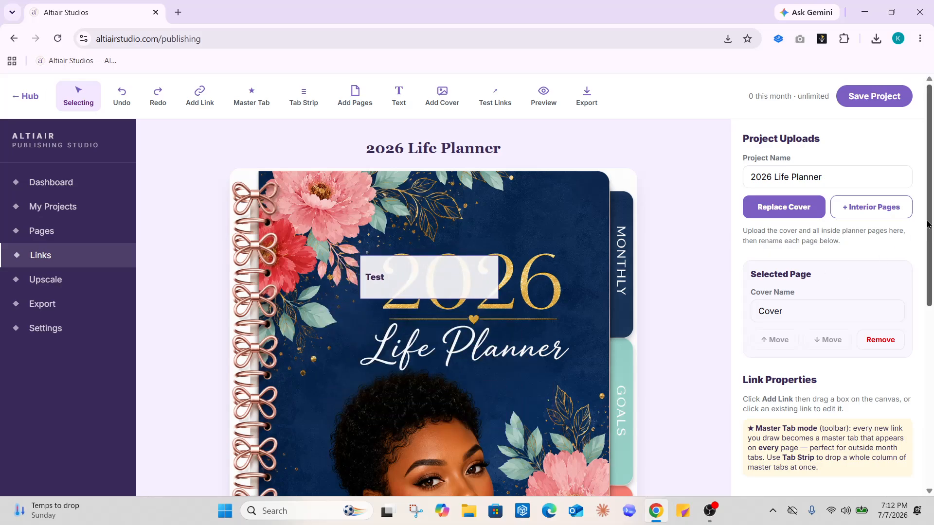
drag(930, 225, 927, 281)
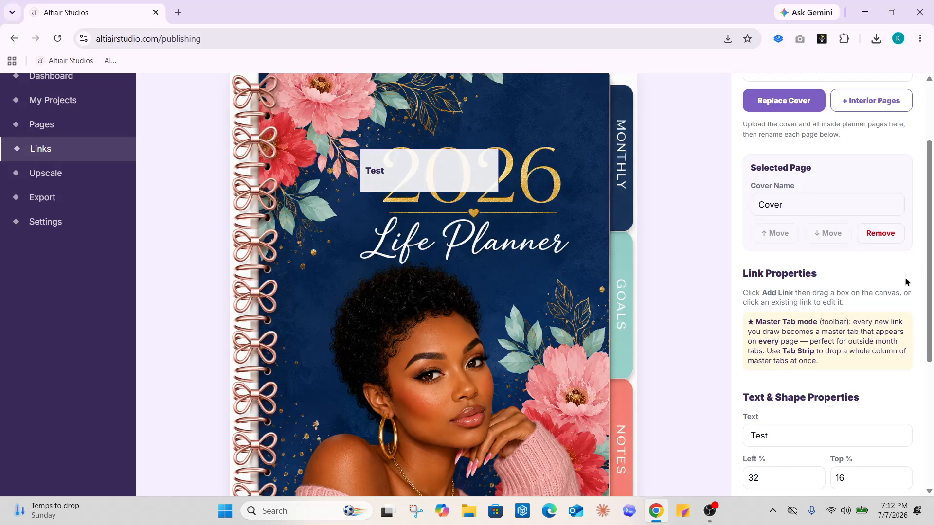
mouse_move(931, 281)
mouse_down()
mouse_move(930, 344)
mouse_move(923, 292)
mouse_up()
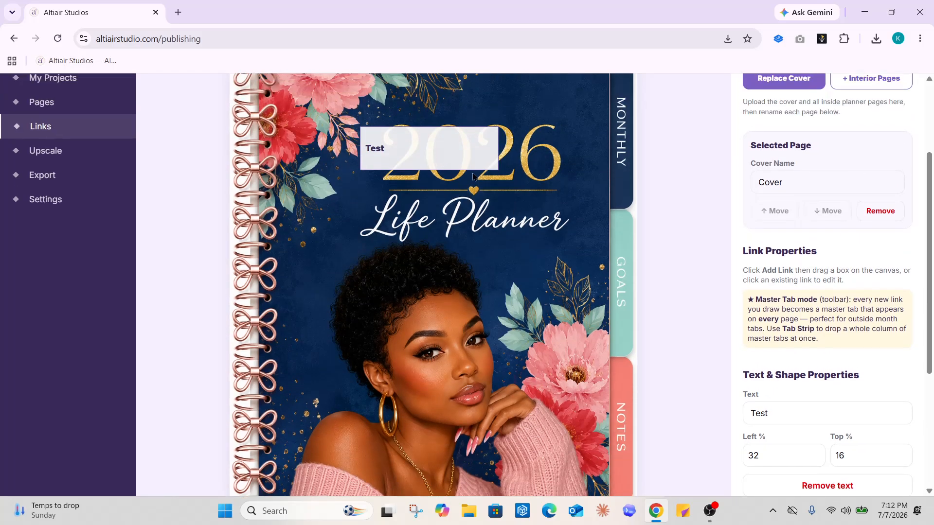
drag(451, 146, 464, 174)
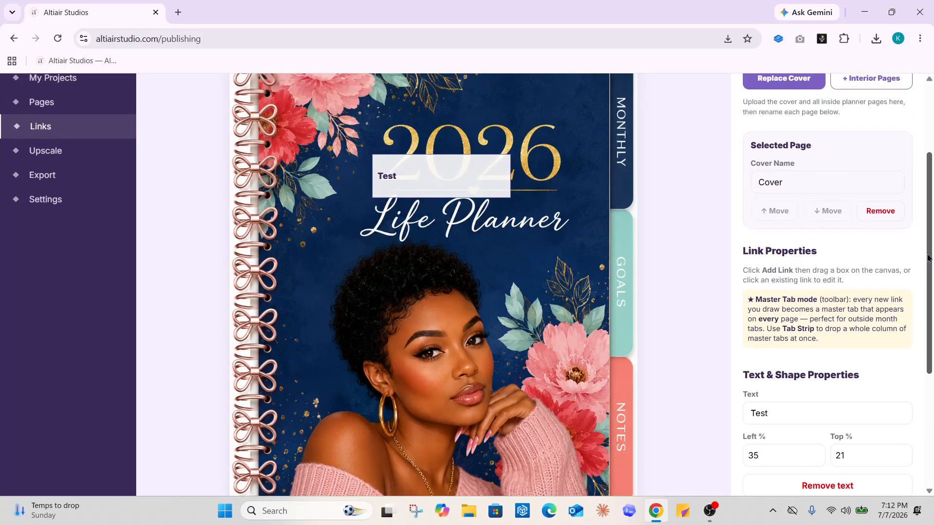
Remove the "Test" text box from the cover page
drag(929, 258, 932, 313)
click(847, 377)
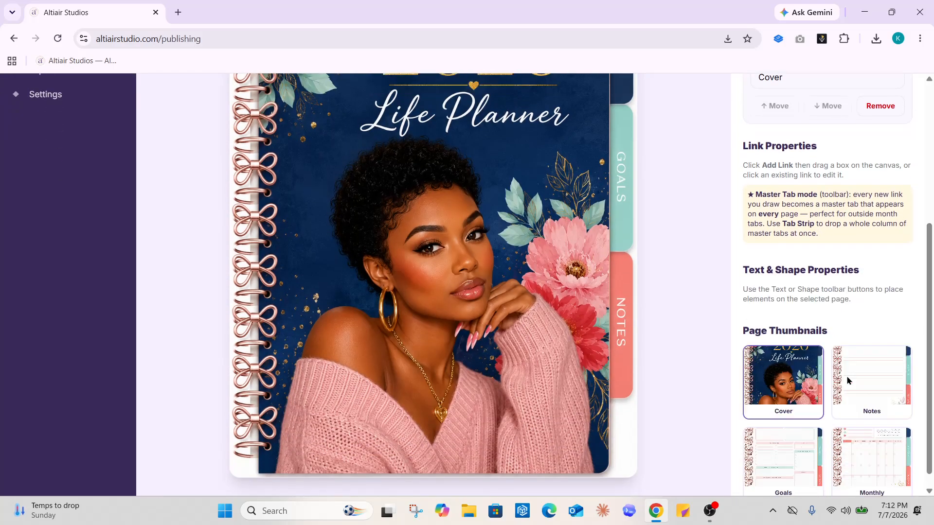
Open the file picker for adding a cover image and close it without choosing a file
drag(929, 327, 931, 151)
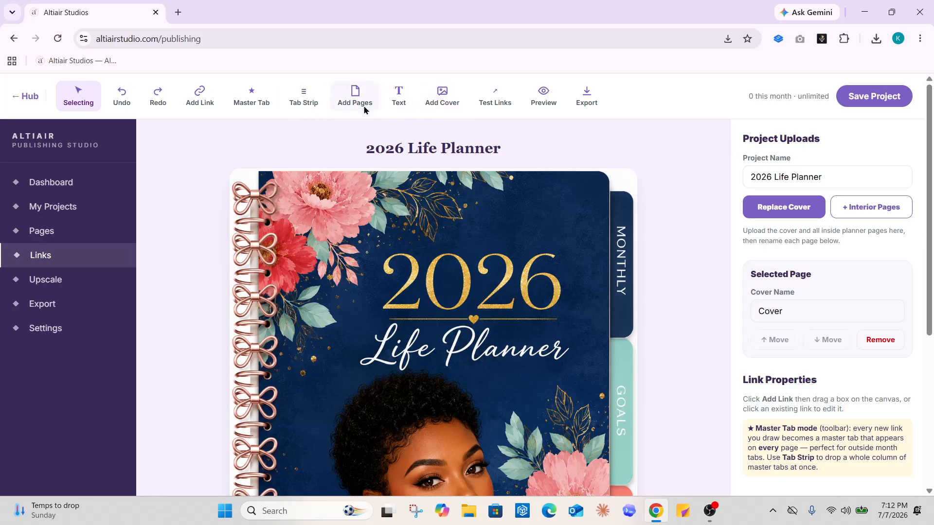
click(452, 98)
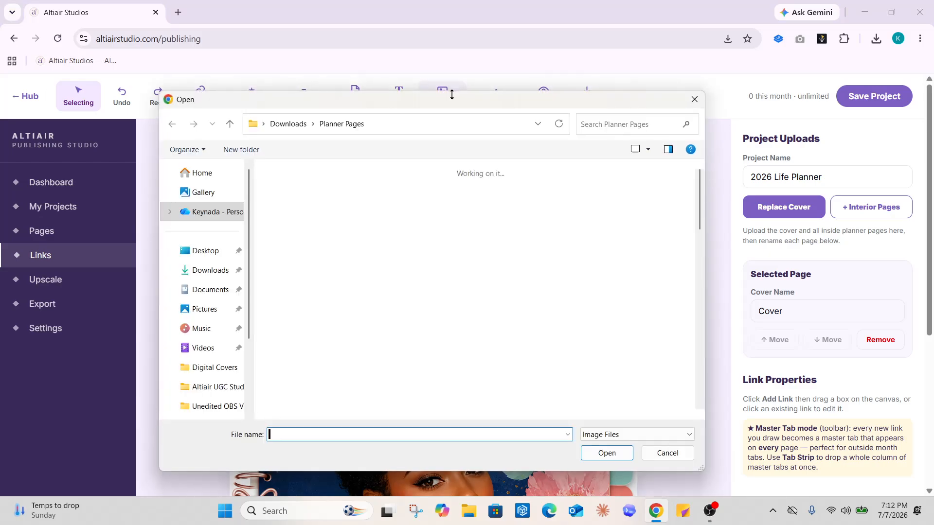
click(694, 99)
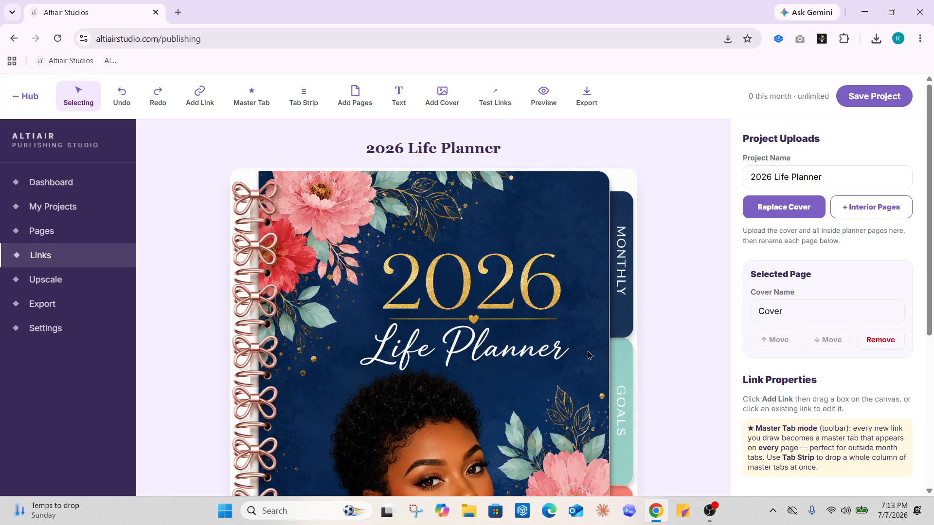
Turn link test mode on for the cover page and return to editing
click(496, 94)
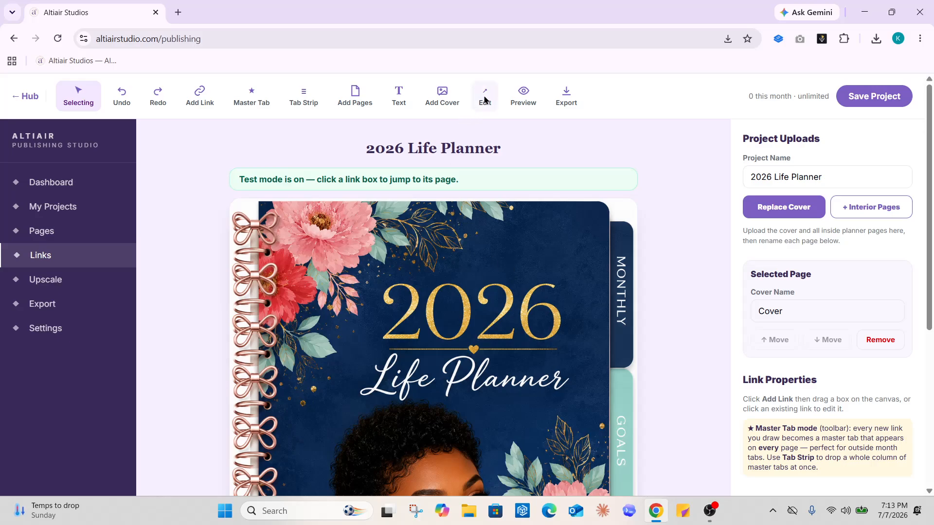
click(484, 99)
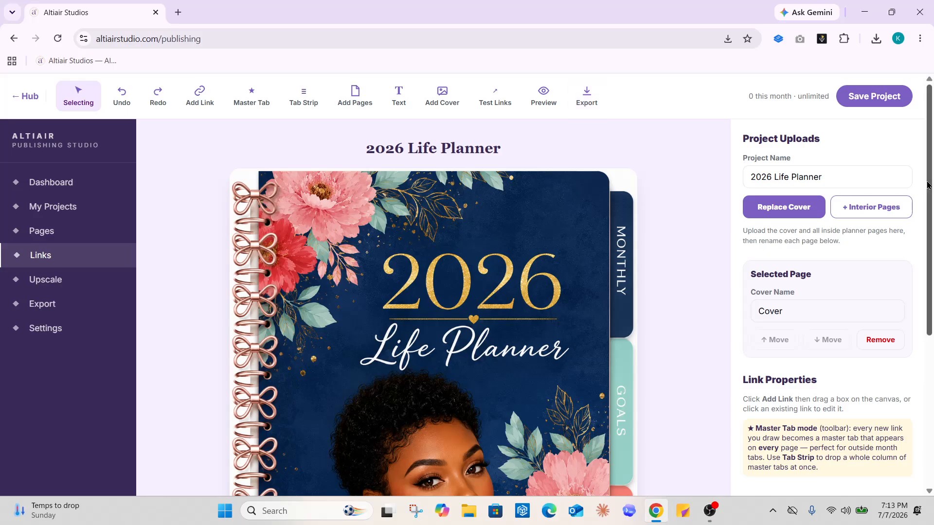
drag(929, 185, 931, 201)
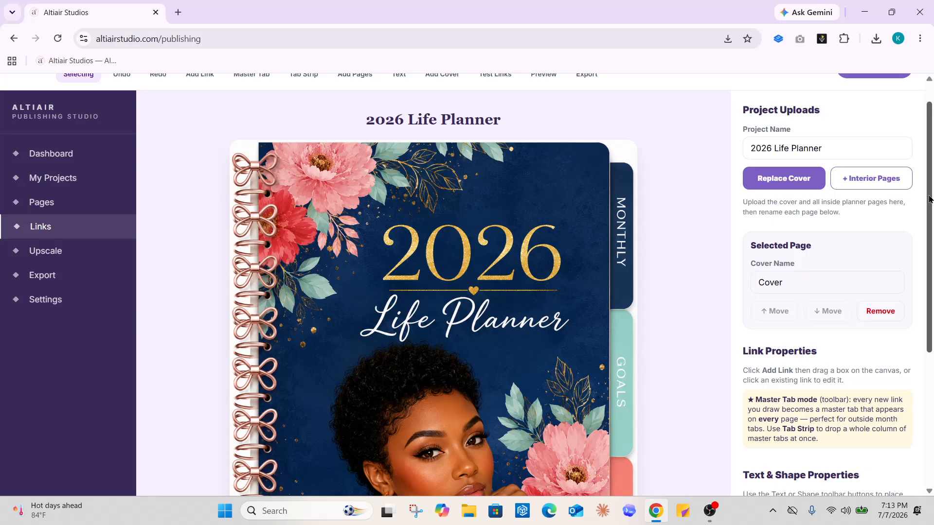
drag(930, 202, 932, 160)
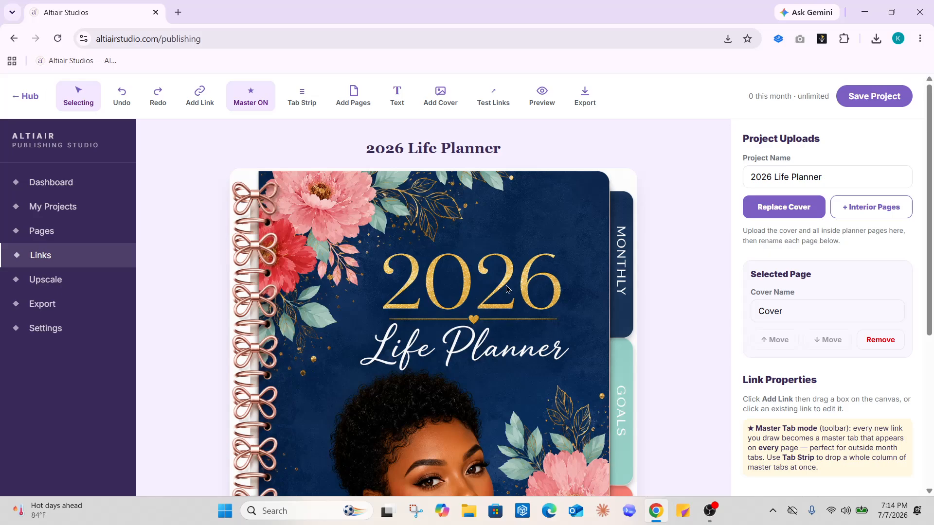
View the Notes page, return to the cover and turn Master Tab mode off
scroll(929, 171, down, 5)
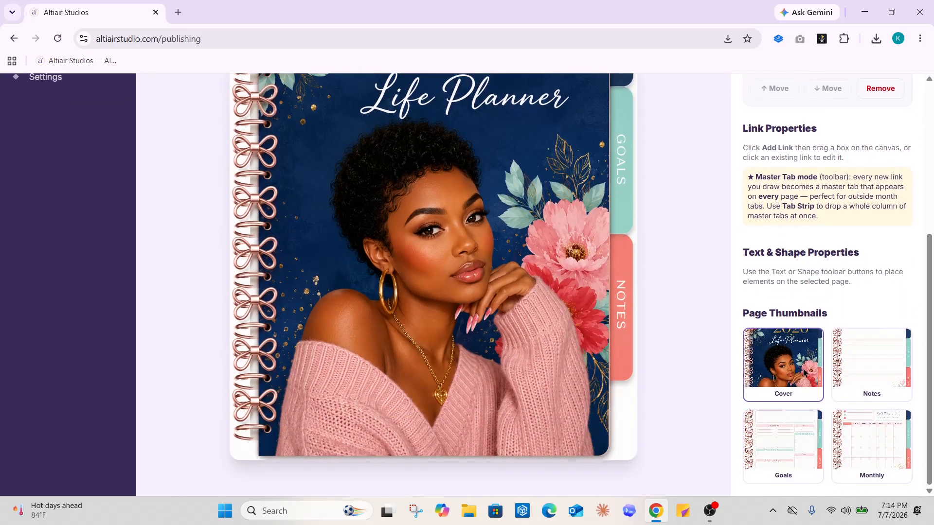
click(859, 361)
click(785, 363)
scroll(932, 332, up, 5)
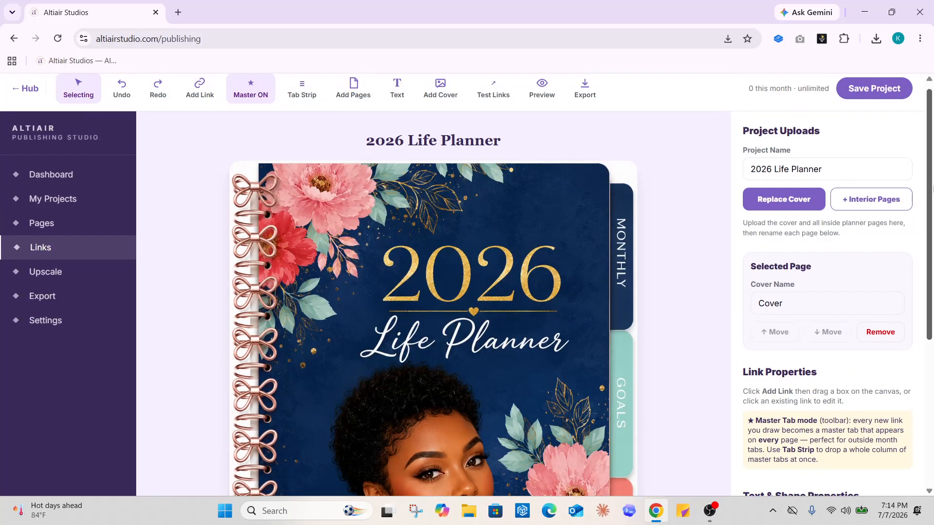
click(251, 95)
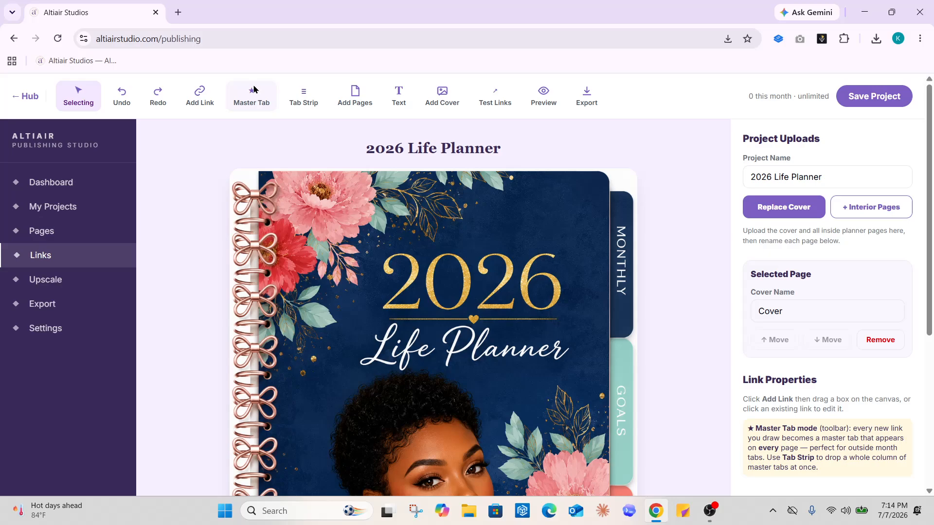
Leave selection mode and draw a master tab link over the upper part of the cover's spiral binding
click(80, 96)
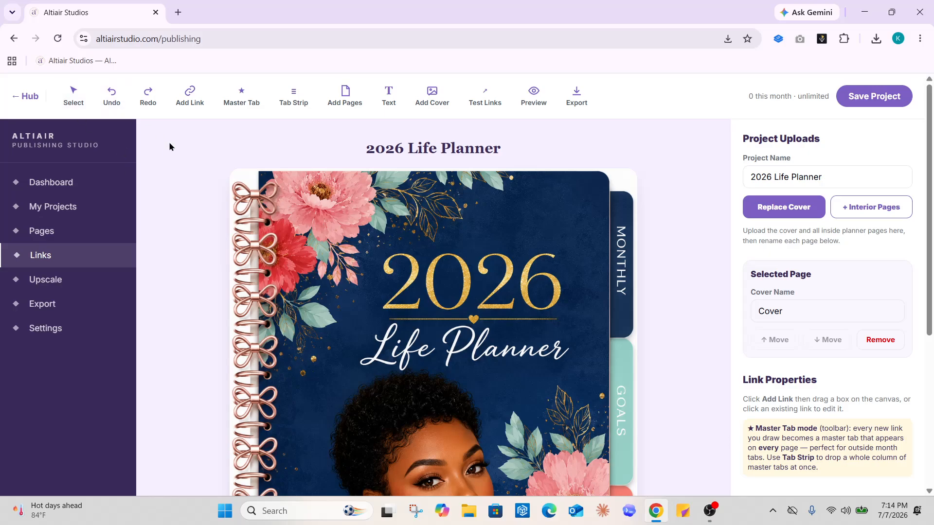
click(242, 94)
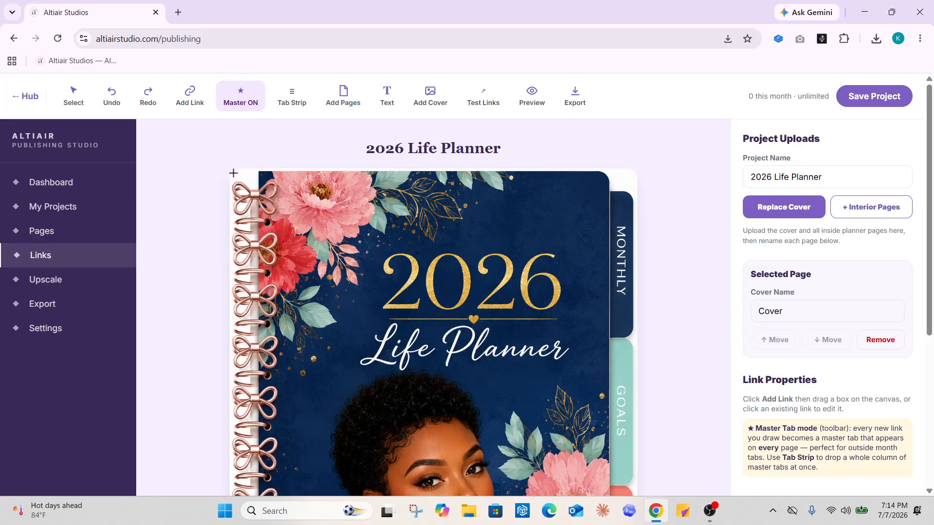
drag(233, 173, 276, 344)
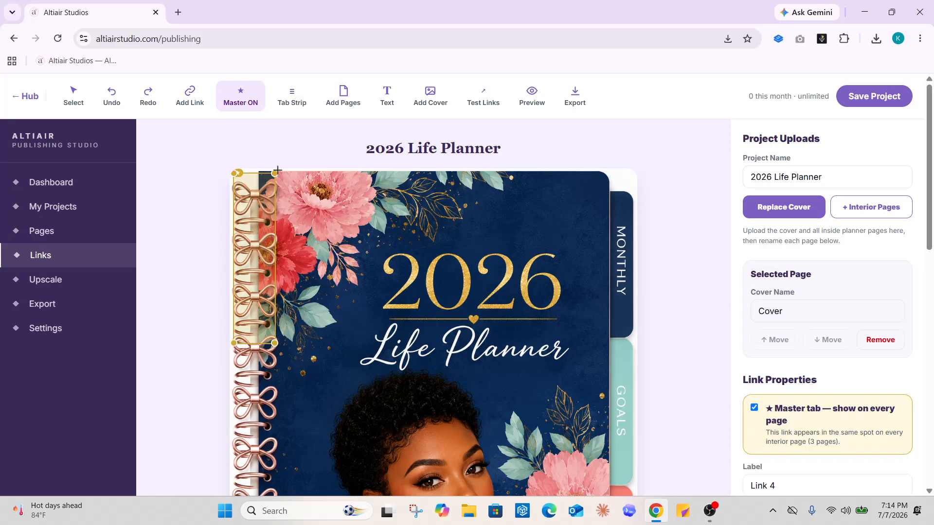
Stretch the master tab link over the whole spiral binding, at Left 0%, Top 0%, Width 13% and Height 100%
mouse_move(274, 174)
mouse_down()
mouse_move(271, 163)
mouse_move(281, 159)
mouse_up()
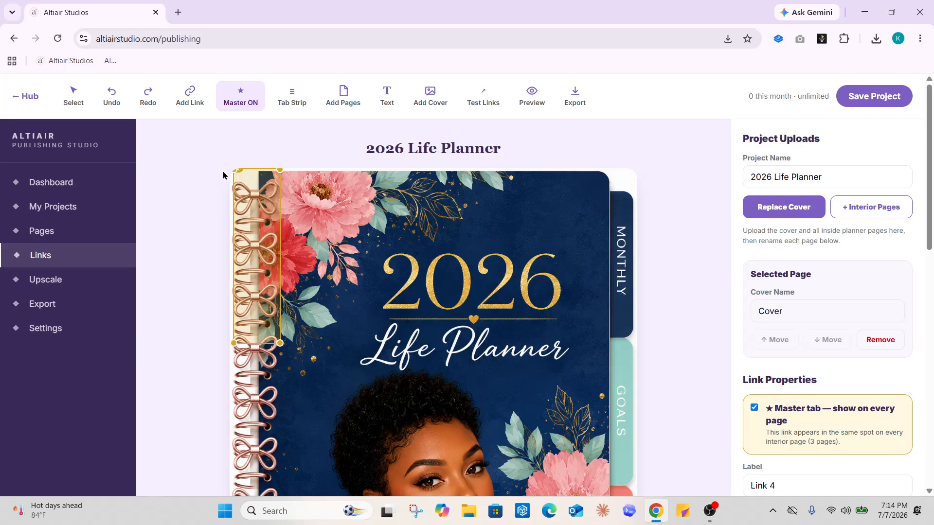
mouse_move(220, 169)
mouse_down()
mouse_move(228, 166)
mouse_move(219, 170)
mouse_move(220, 162)
mouse_up()
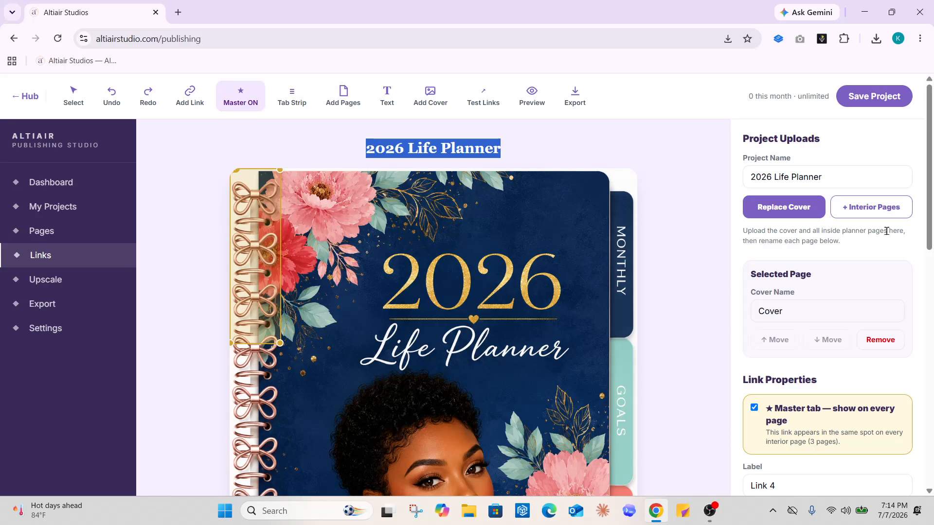
drag(929, 225, 929, 312)
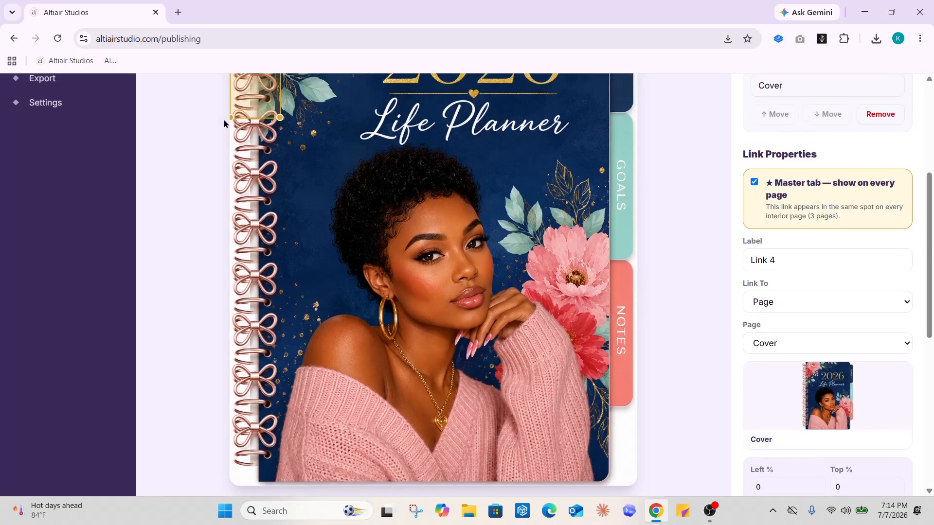
drag(277, 117, 280, 499)
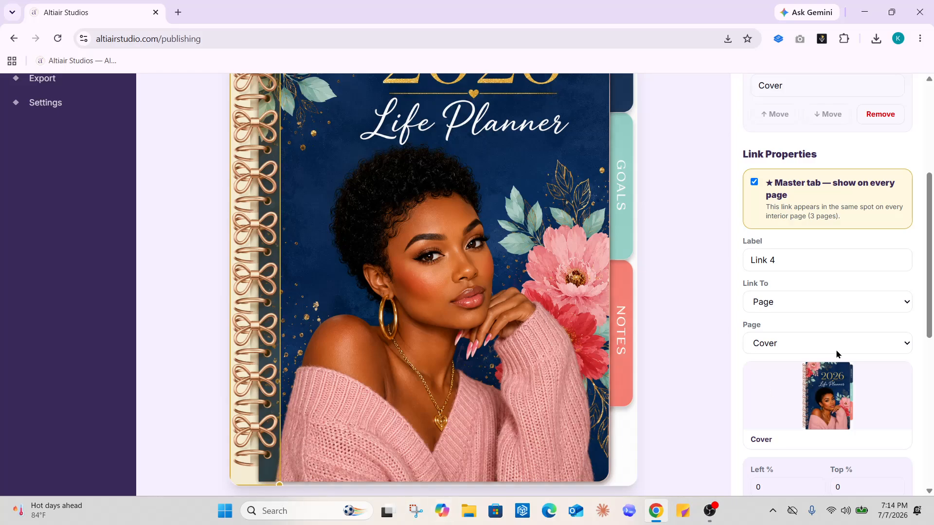
Label the spiral binding link "Cover" and check its target page choices, keeping Cover as the target
drag(930, 315, 909, 258)
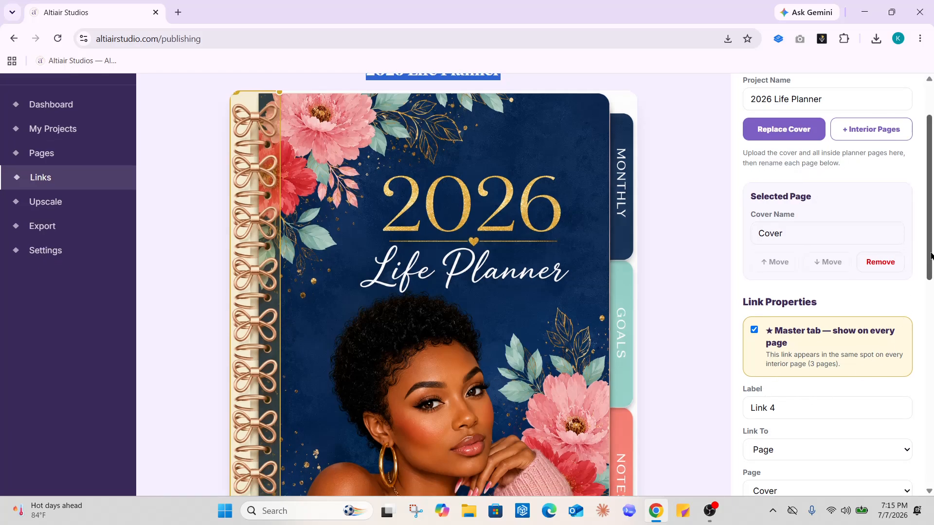
scroll(930, 256, down, 2)
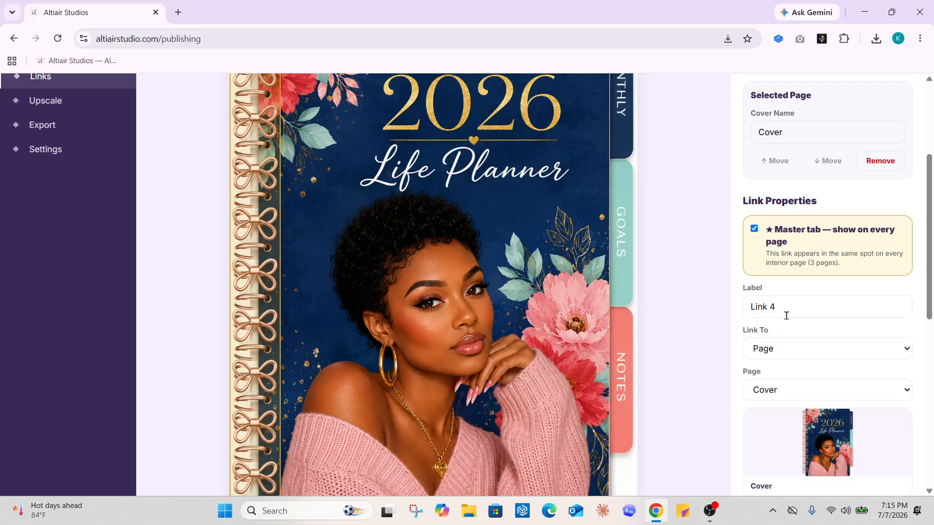
drag(786, 316, 741, 319)
key(BackSpace)
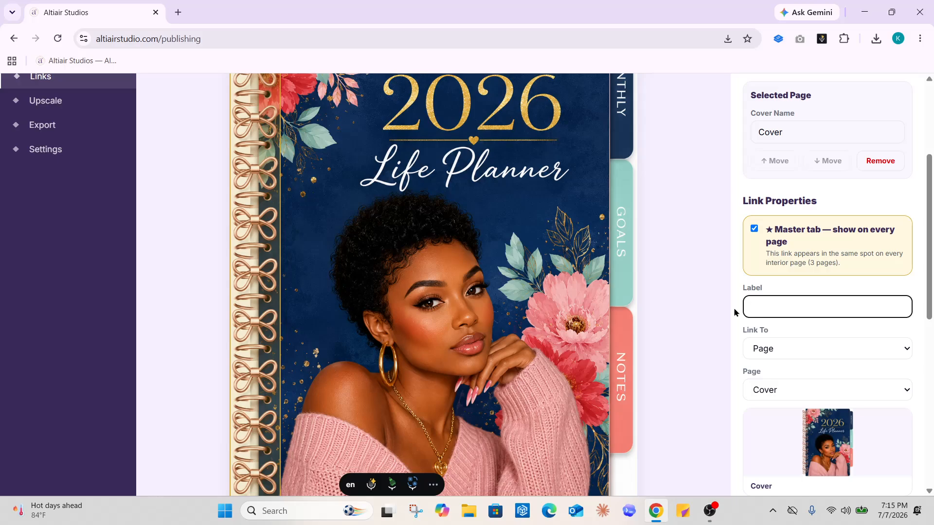
text(Cover)
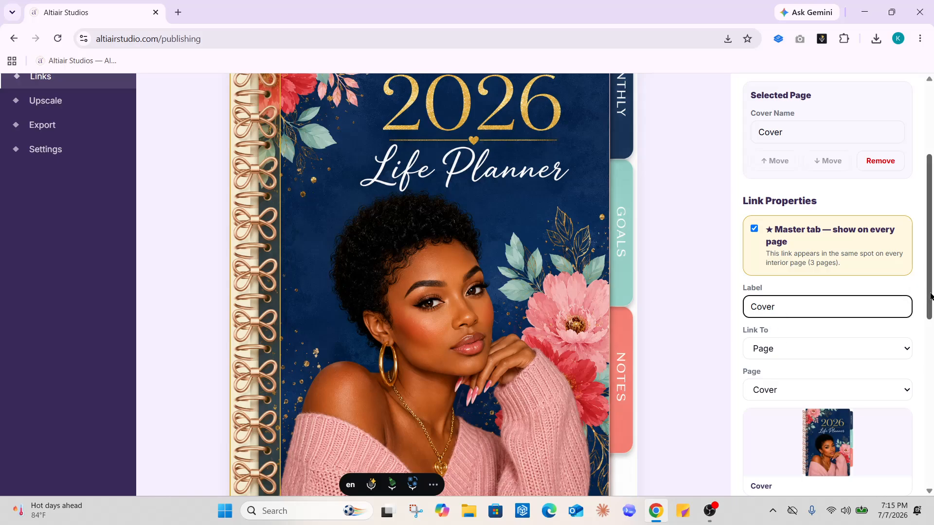
scroll(931, 296, down, 2)
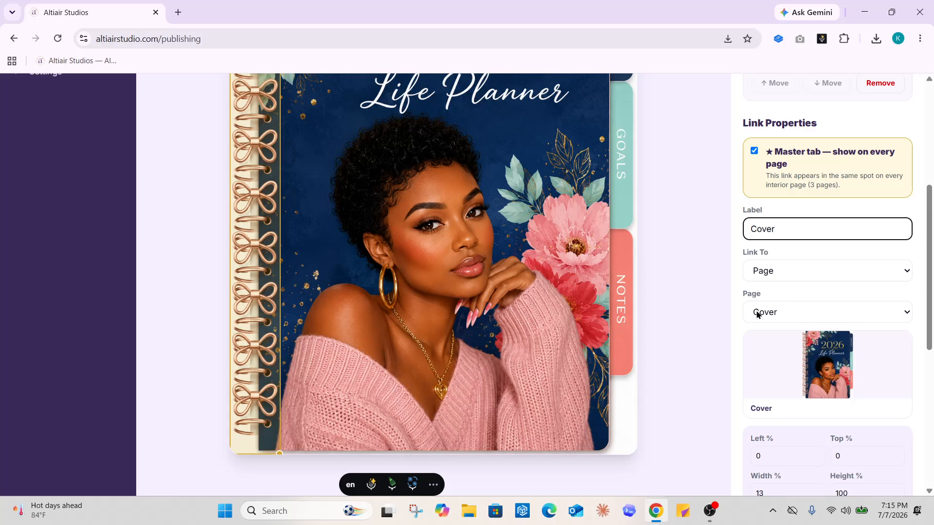
click(776, 308)
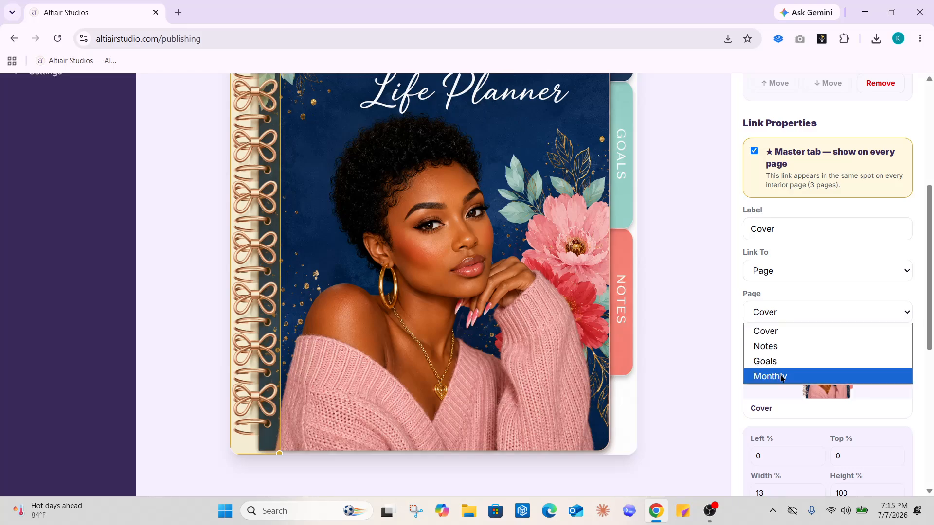
click(776, 314)
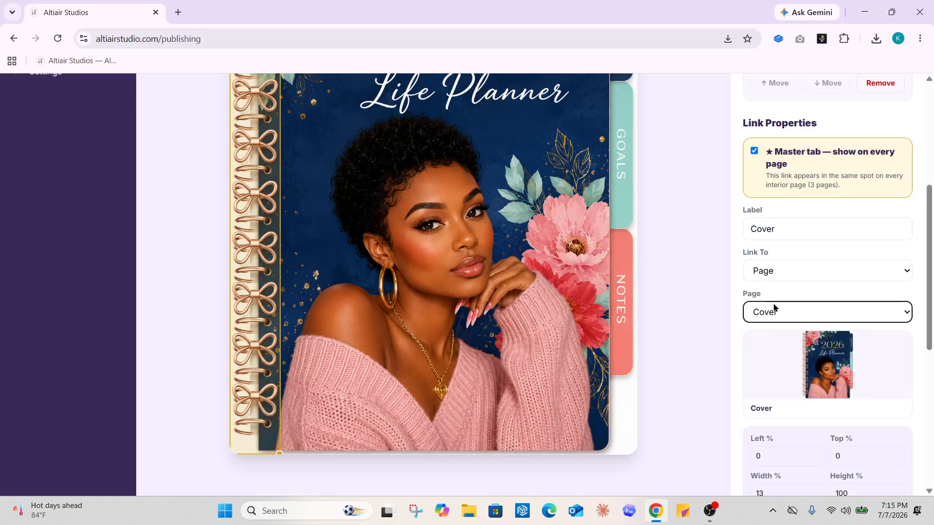
Open the Quick Tab Strip settings and close them without adding any tabs
scroll(932, 324, down, 1)
drag(932, 324, 919, 200)
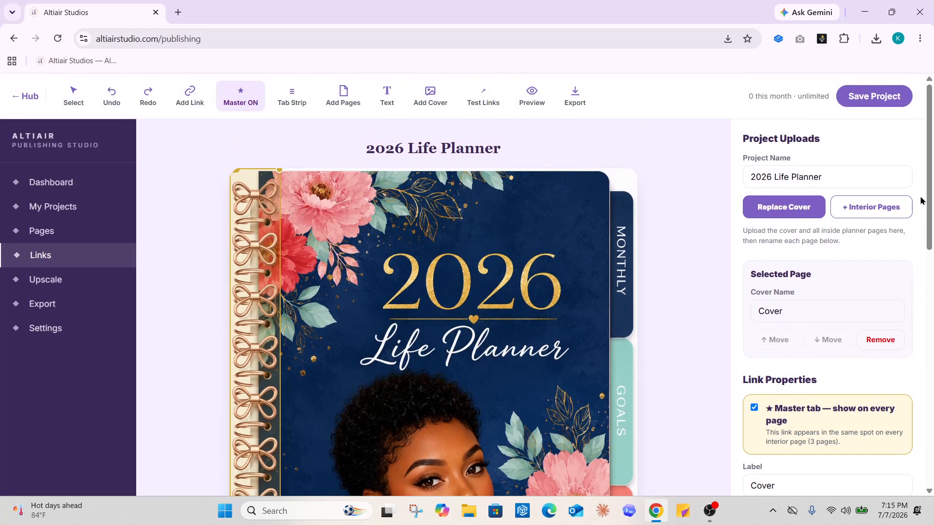
click(292, 99)
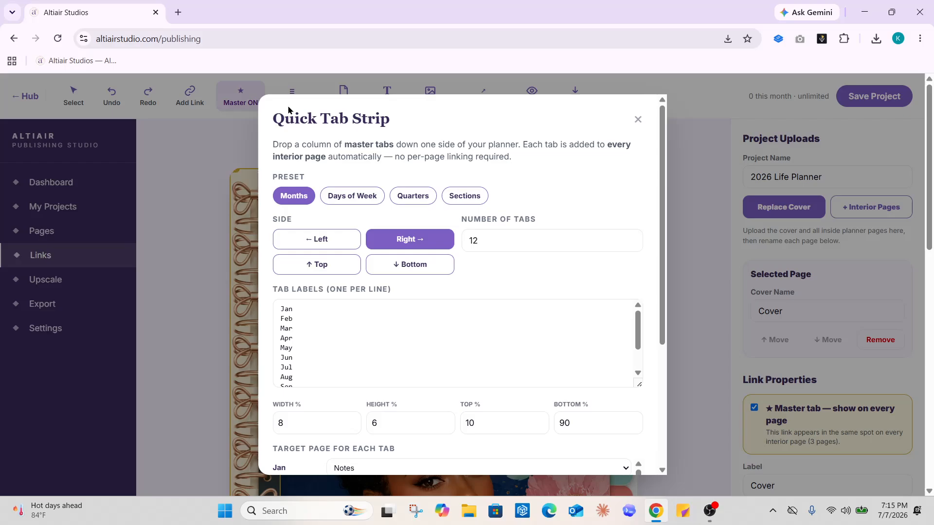
click(638, 118)
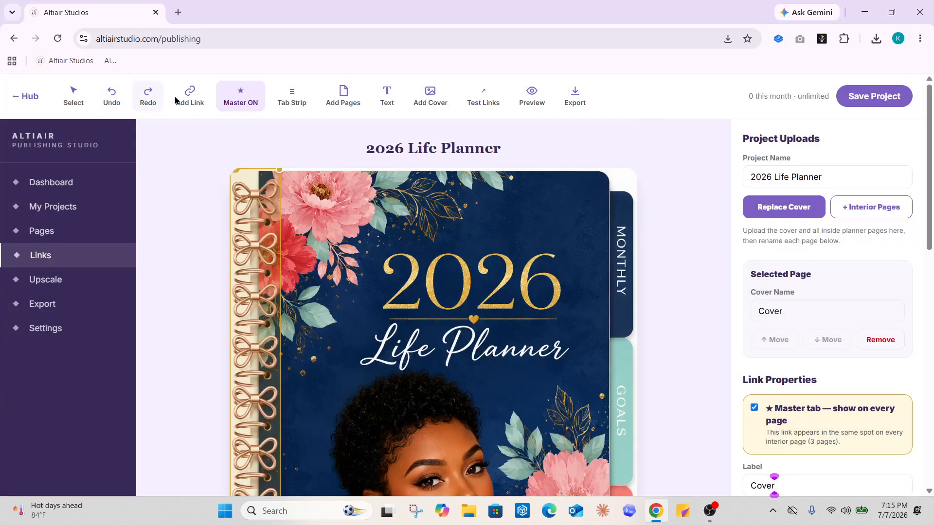
Turn the Cover link's master tab setting off and back on, checking the Notes page and the cover in between
click(241, 97)
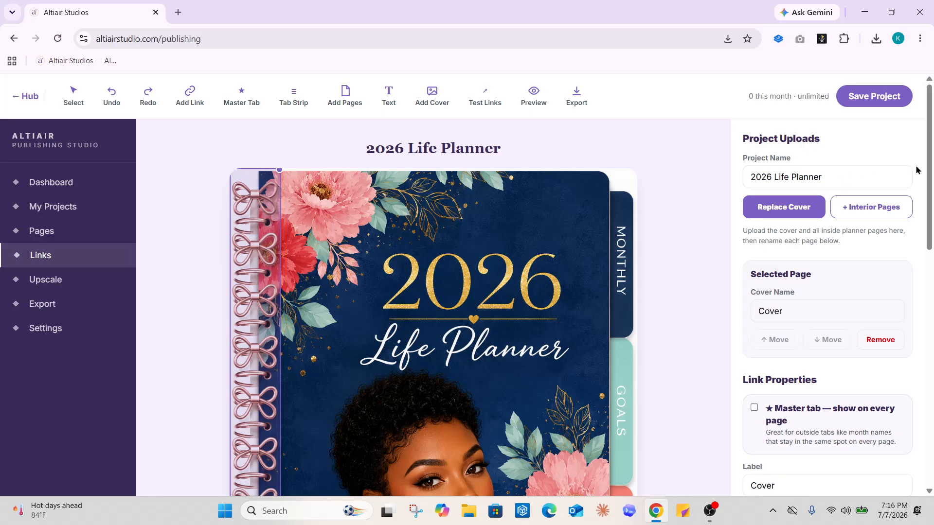
drag(929, 170, 931, 409)
click(866, 373)
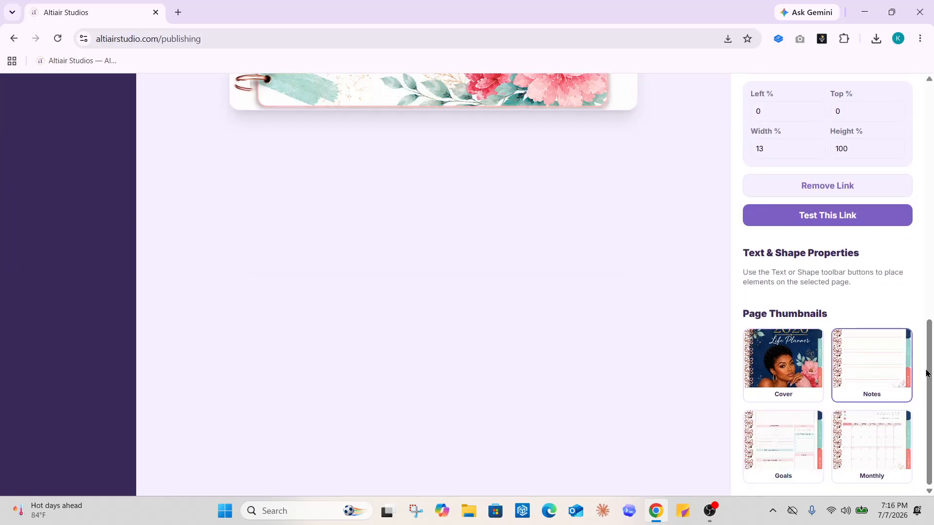
drag(930, 345, 931, 184)
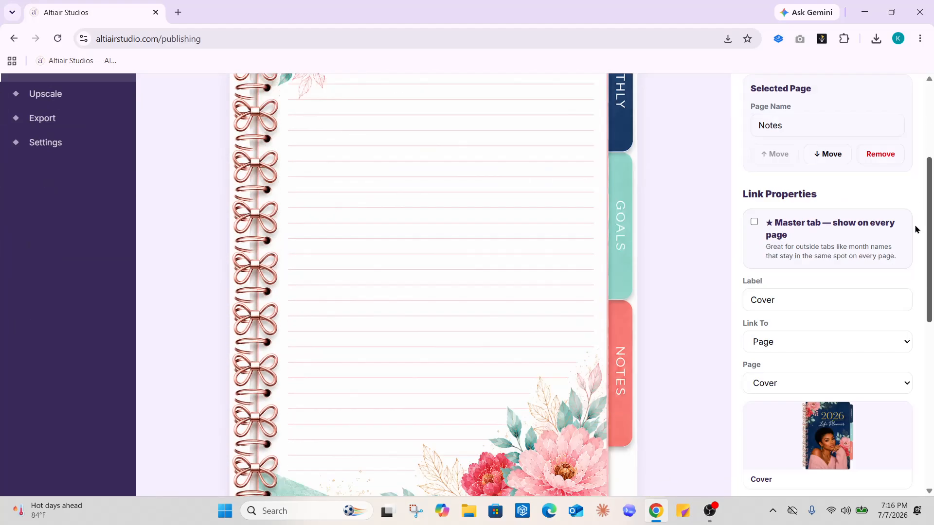
scroll(920, 277, down, 6)
click(797, 468)
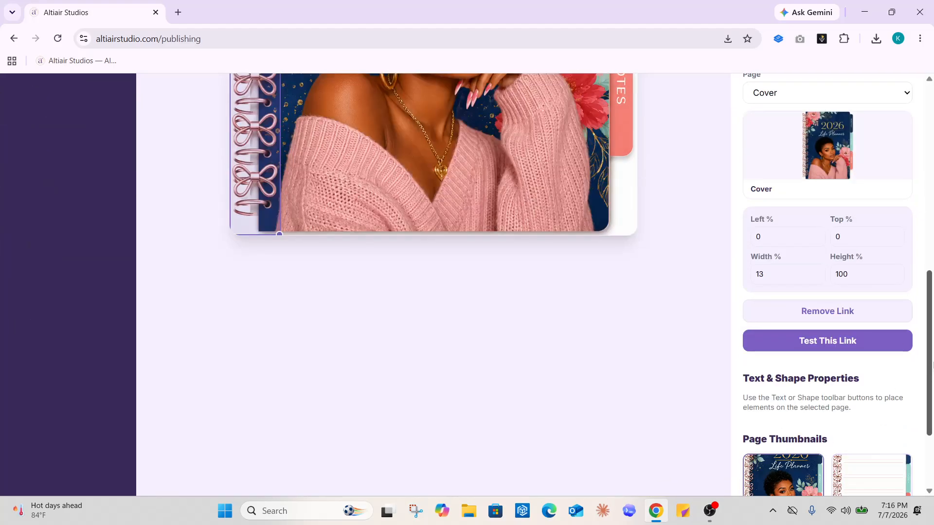
scroll(919, 144, up, 10)
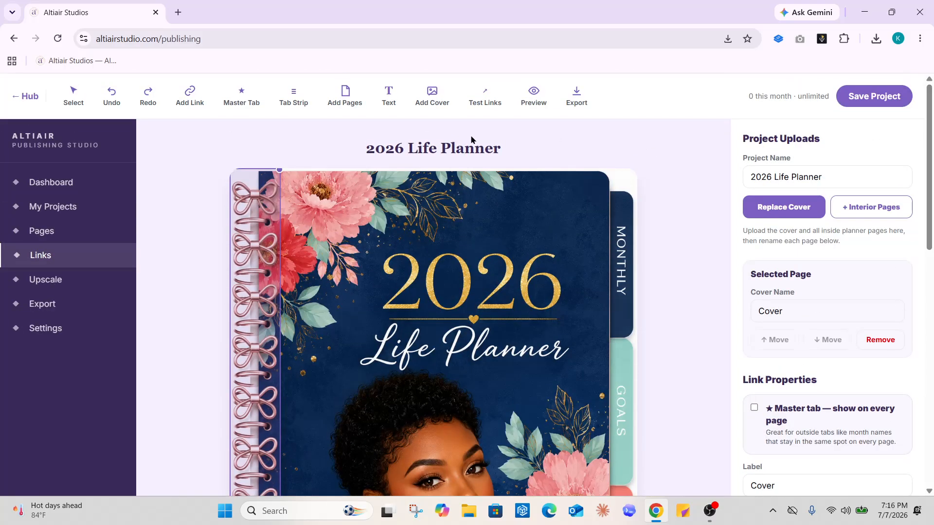
click(249, 101)
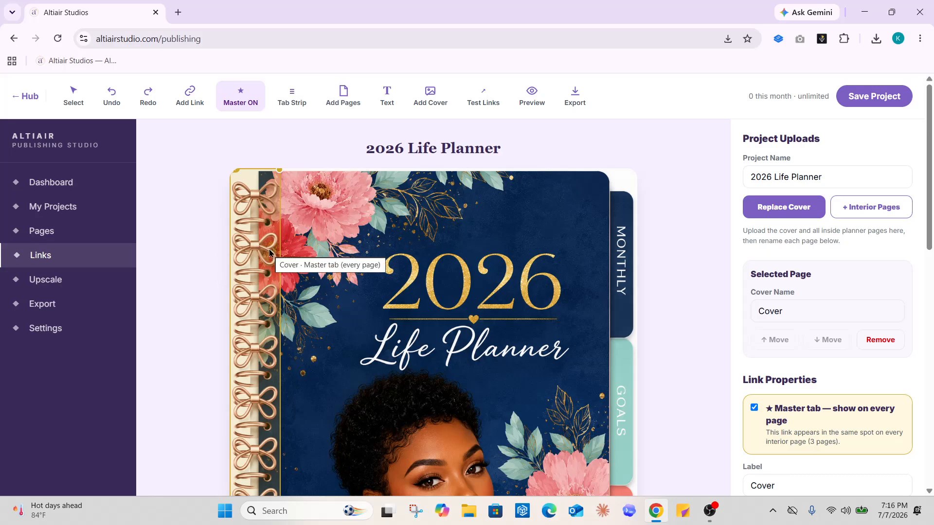
Check the Cover master tab on the Notes, Goals and Monthly pages and return to the cover
drag(933, 171, 932, 413)
click(885, 389)
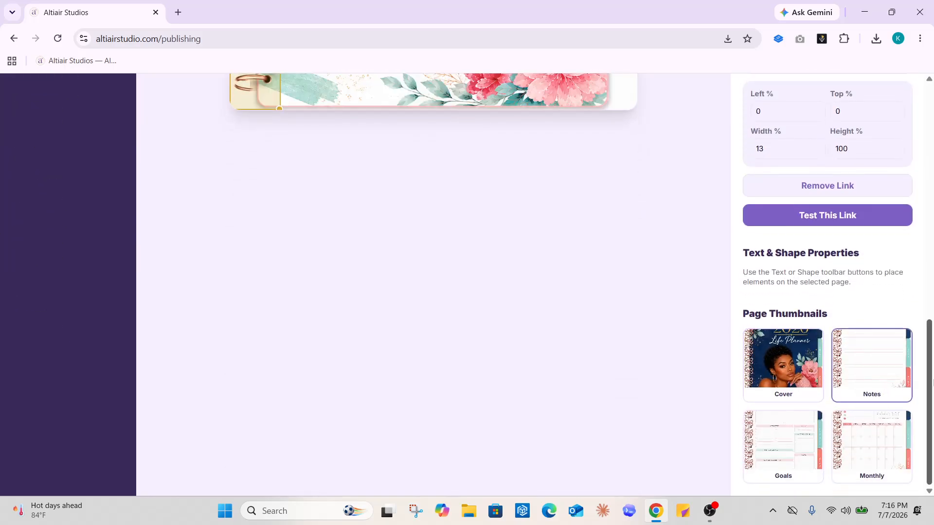
drag(932, 380, 910, 136)
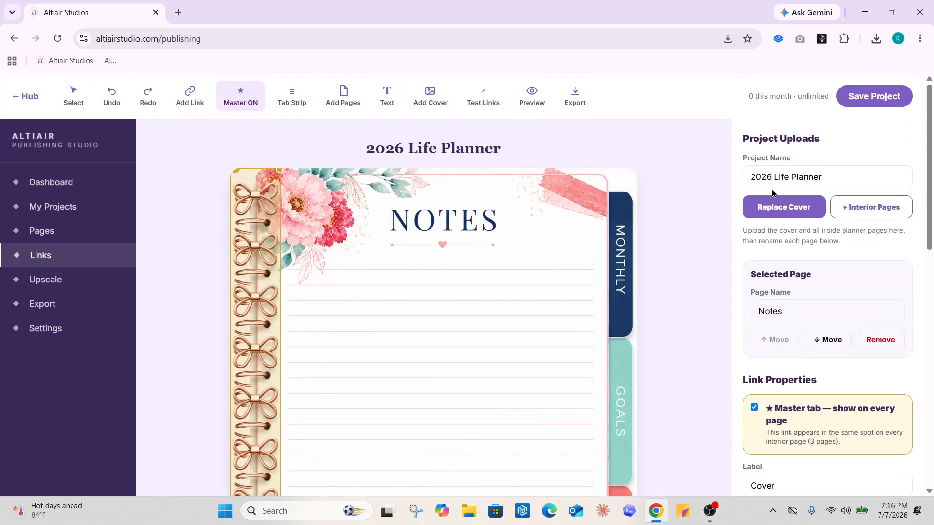
drag(932, 169, 933, 427)
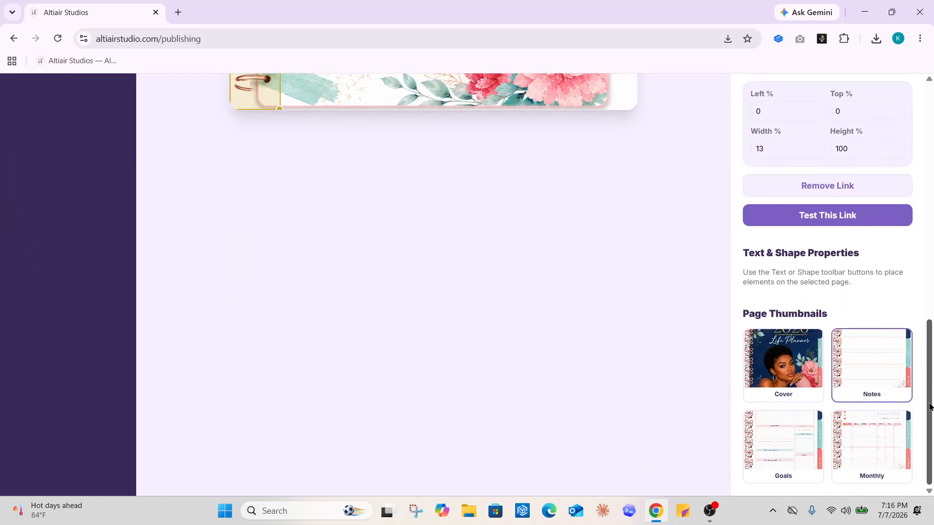
click(784, 434)
click(890, 440)
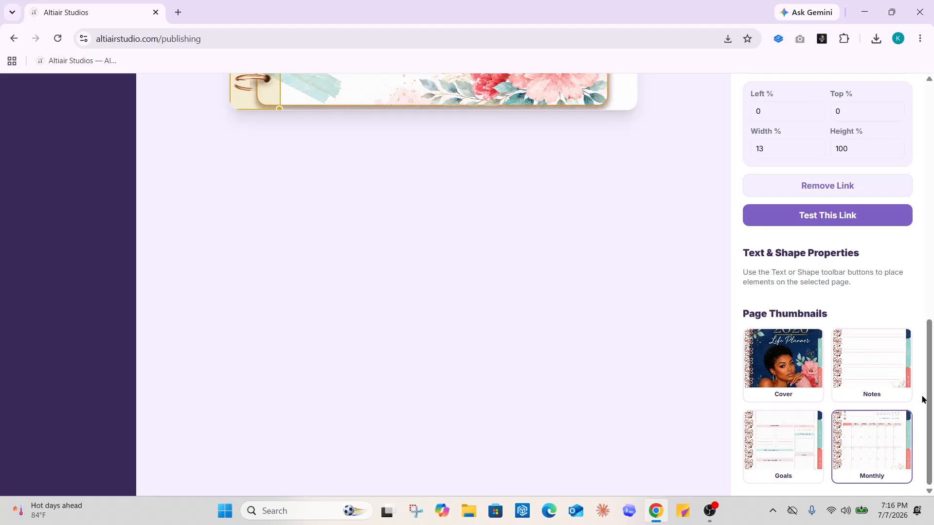
mouse_move(932, 399)
mouse_down()
mouse_move(932, 157)
mouse_move(932, 386)
mouse_move(901, 246)
mouse_move(890, 141)
mouse_move(929, 411)
mouse_up()
click(779, 376)
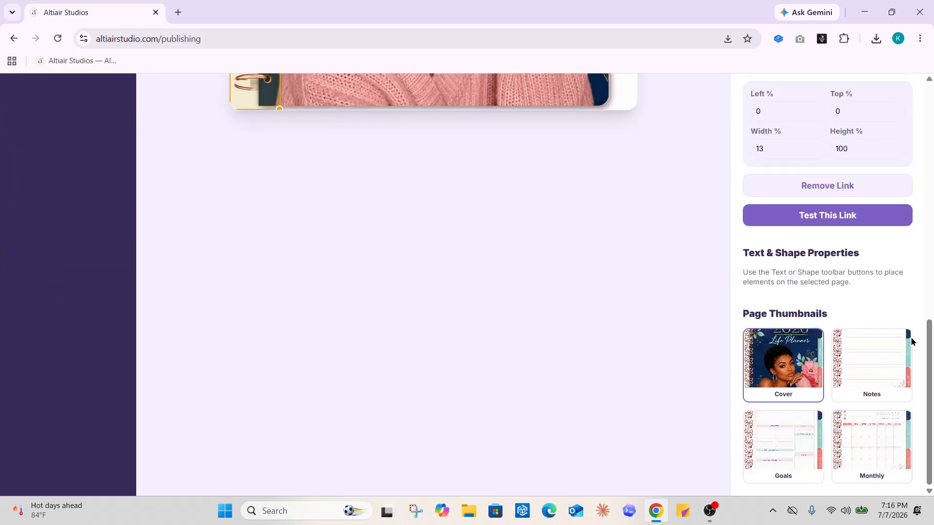
Open the Quick Tab Strip settings and view the planner cover image from the Digital Covers folder in Photos to check its side tabs
drag(929, 343, 930, 104)
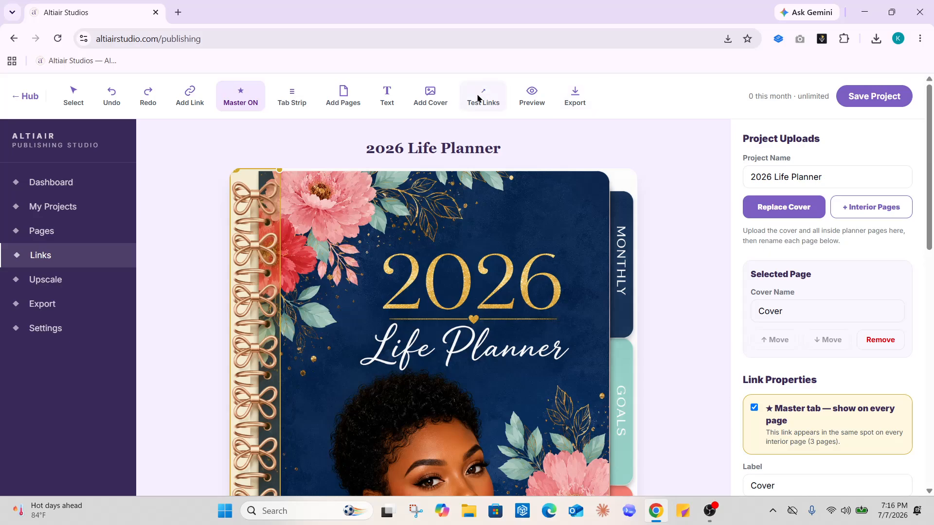
click(274, 106)
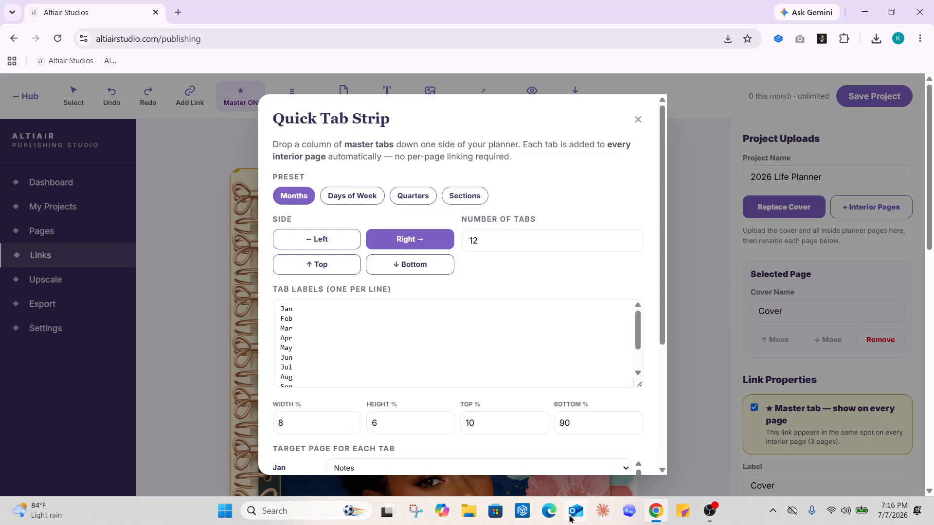
click(468, 518)
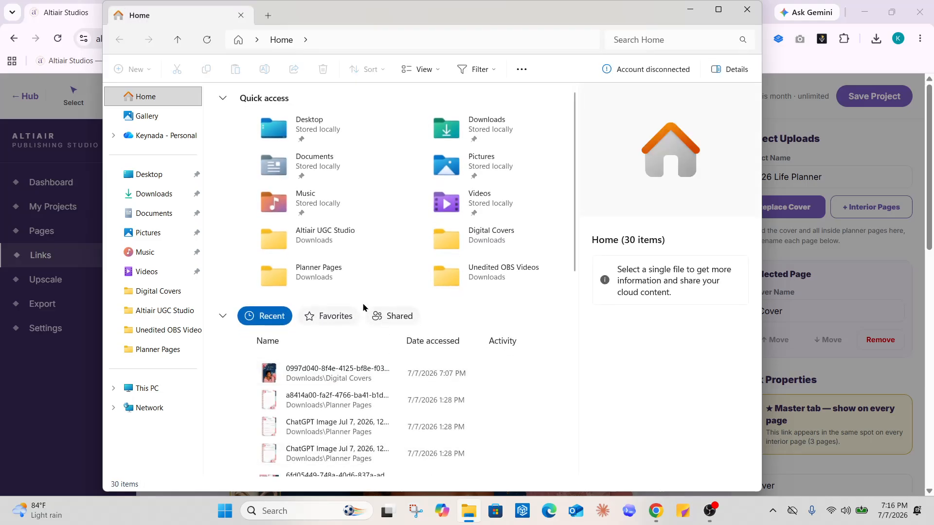
click(285, 377)
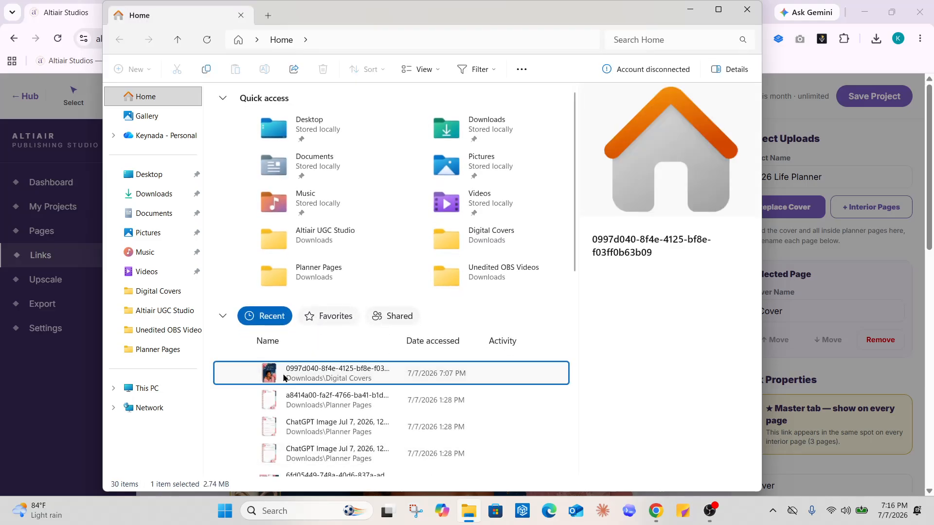
double_click(284, 378)
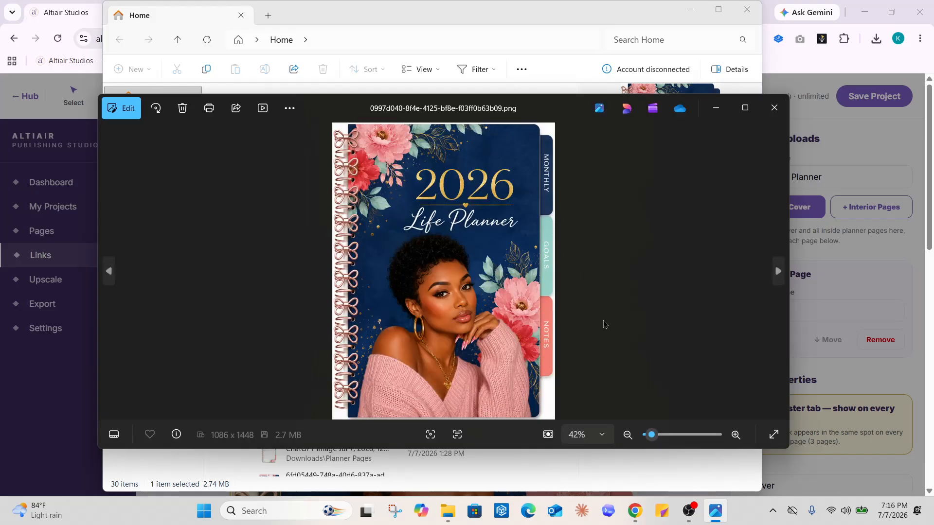
click(690, 9)
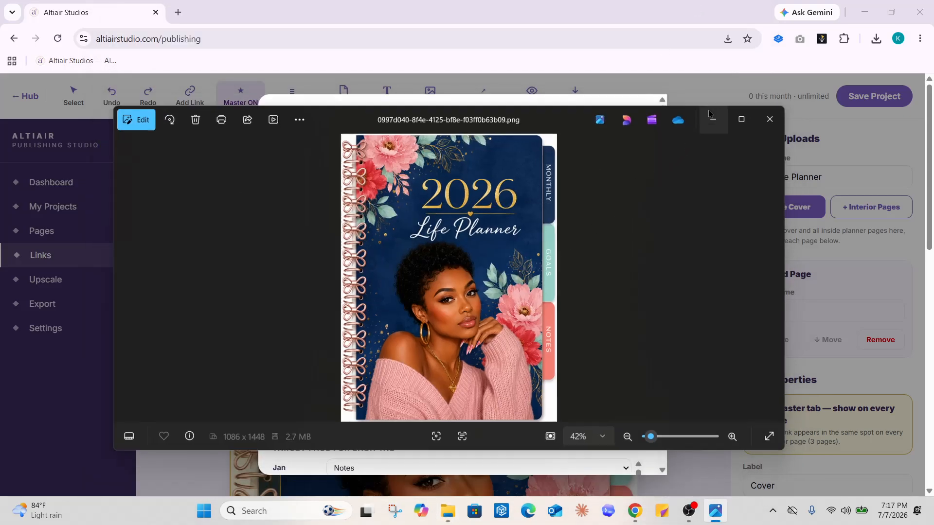
click(712, 111)
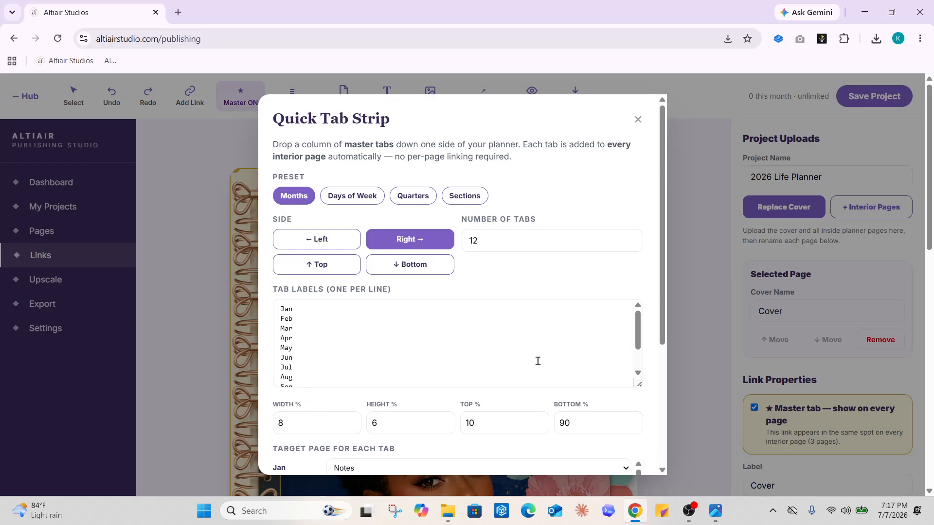
mouse_move(637, 331)
mouse_down()
mouse_move(638, 353)
mouse_move(642, 318)
mouse_up()
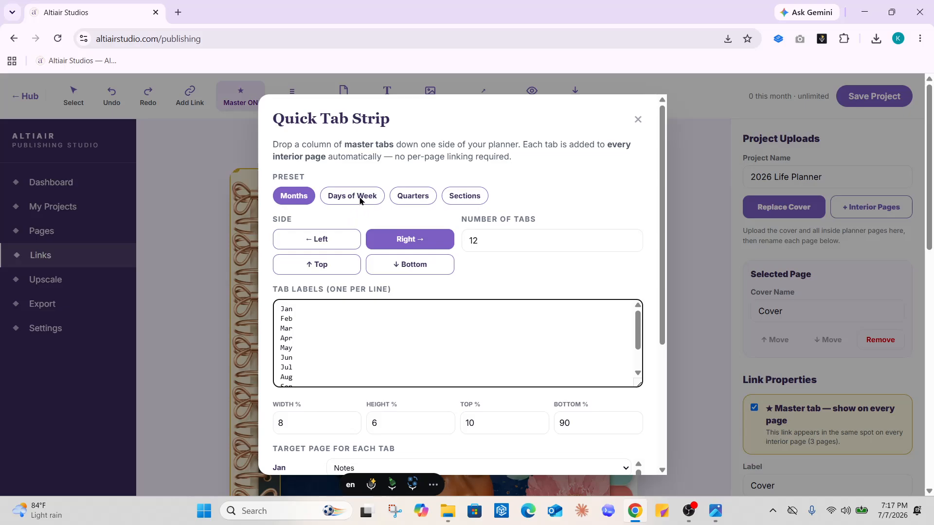
click(472, 197)
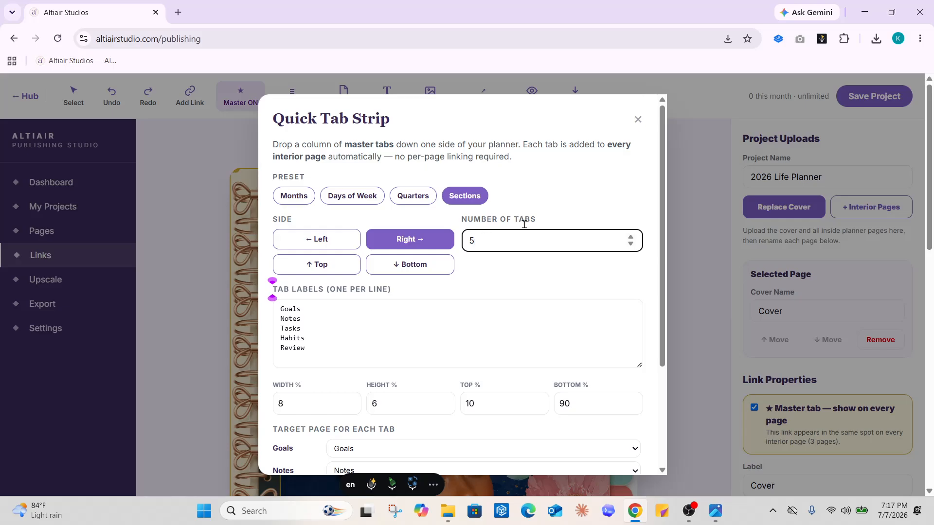
drag(487, 242, 461, 243)
scroll(461, 243, down, 3)
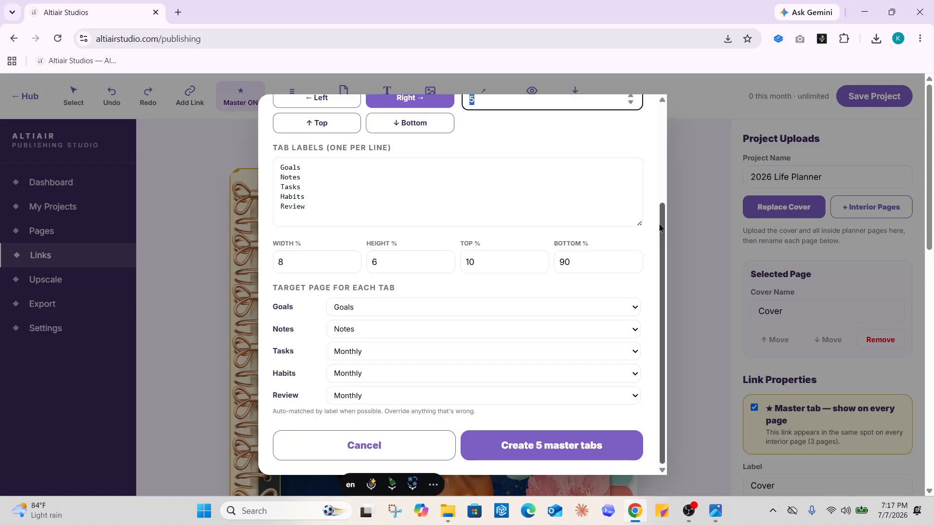
scroll(662, 228, up, 2)
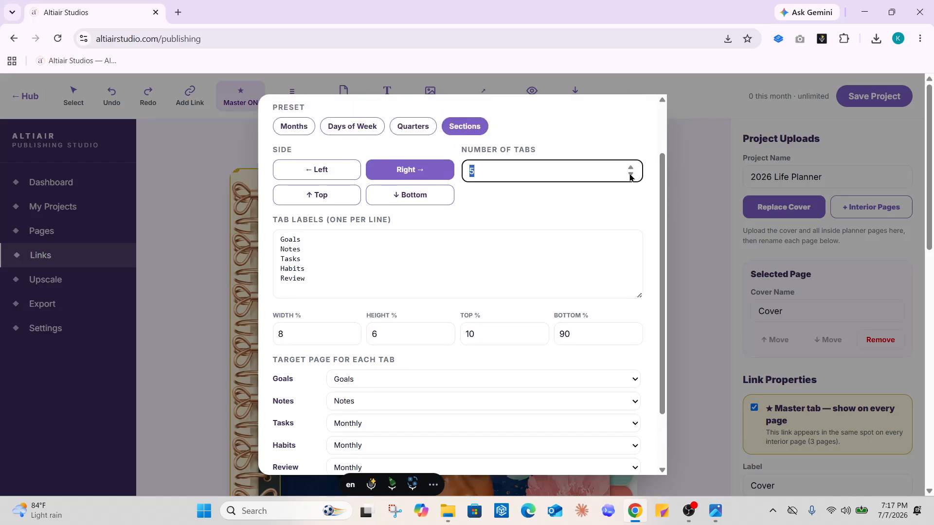
click(630, 175)
click(631, 175)
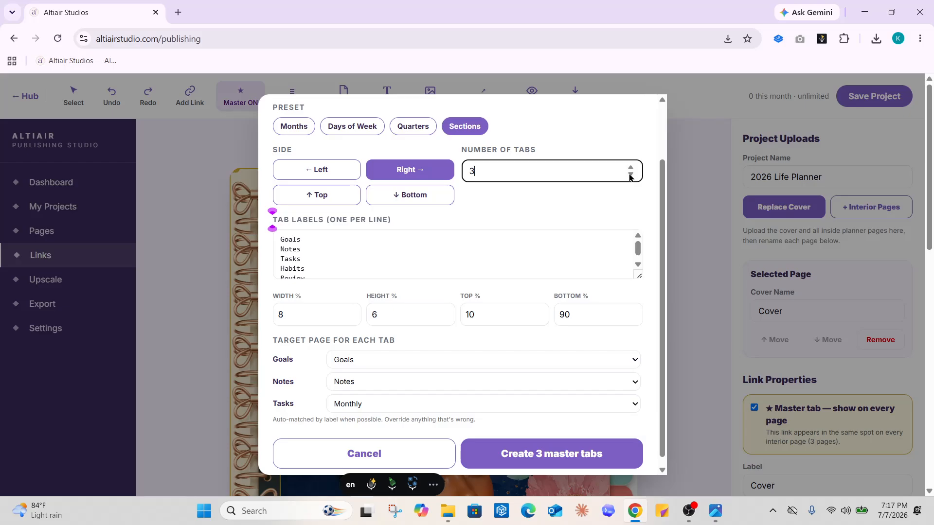
click(638, 264)
click(639, 264)
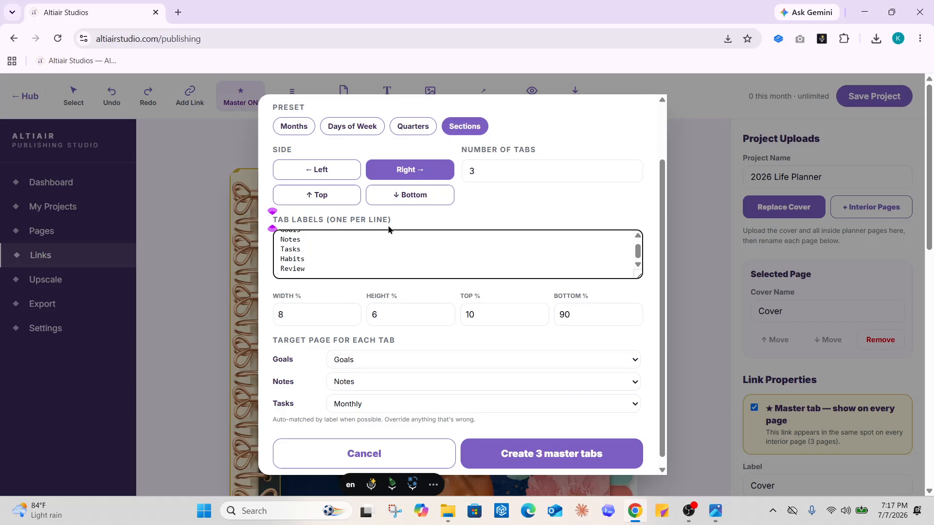
click(637, 237)
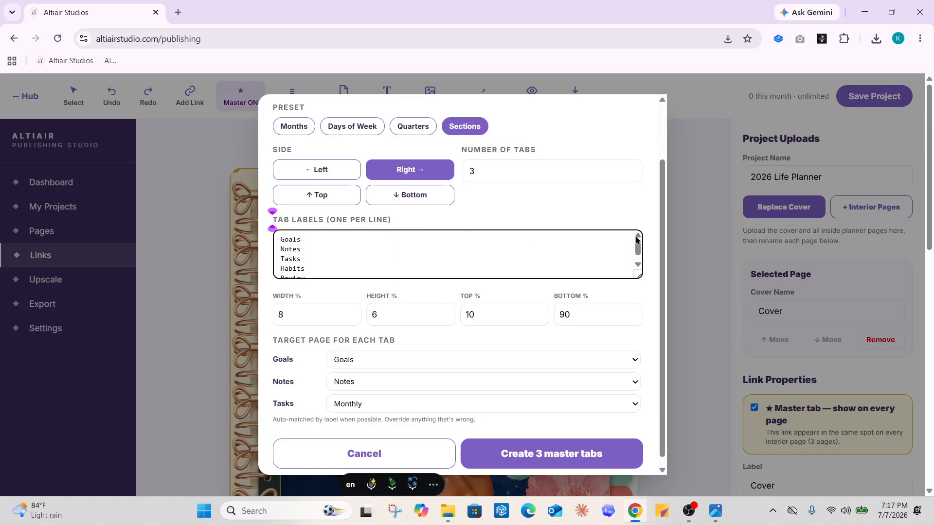
click(637, 265)
click(334, 266)
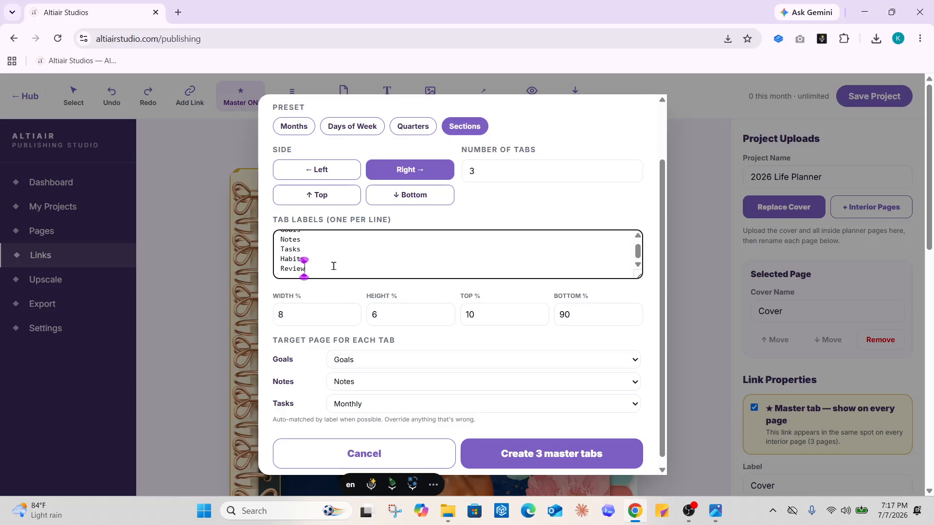
key(ctrl+a)
click(246, 202)
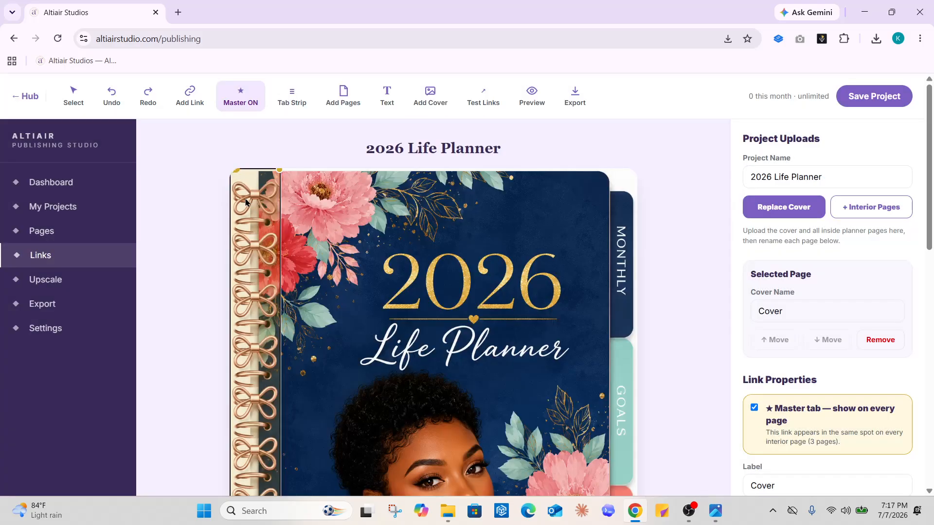
Open the Quick Tab Strip settings, choose the Sections preset and set the number of tabs to 3
drag(932, 147, 914, 156)
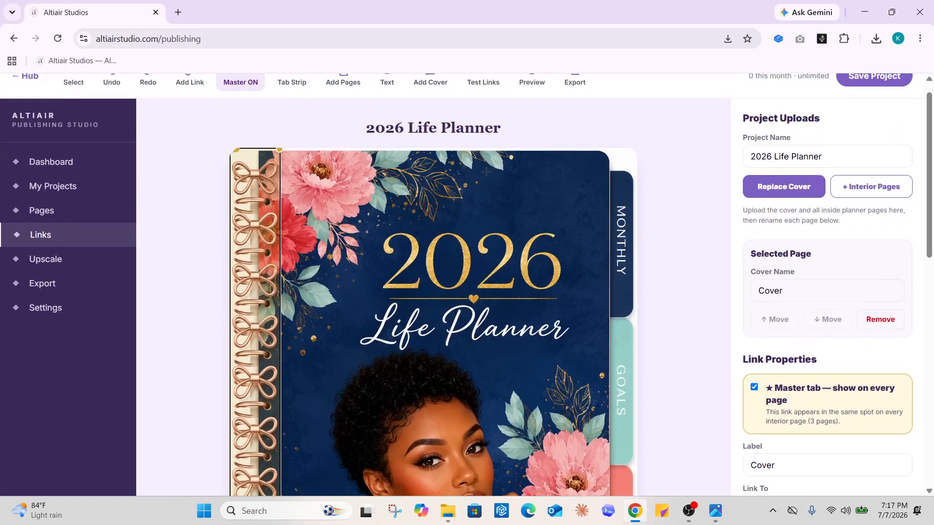
click(293, 83)
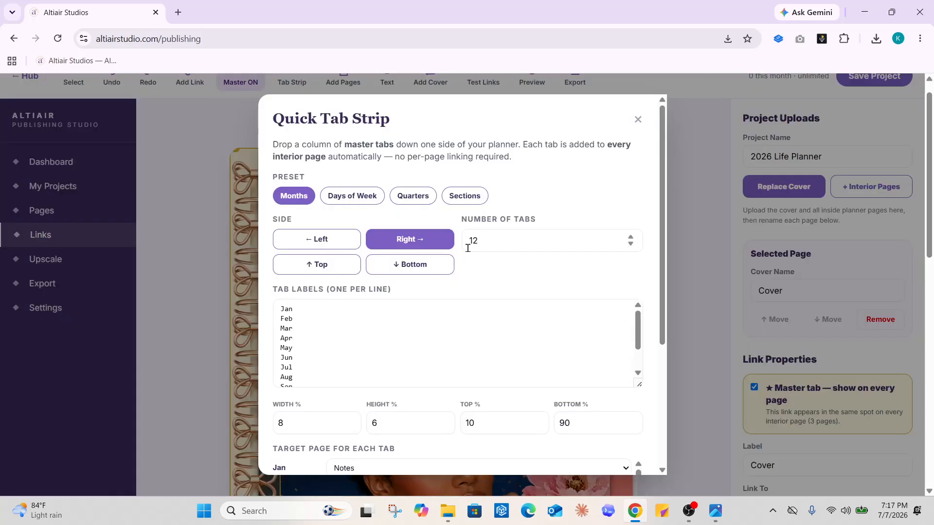
click(459, 201)
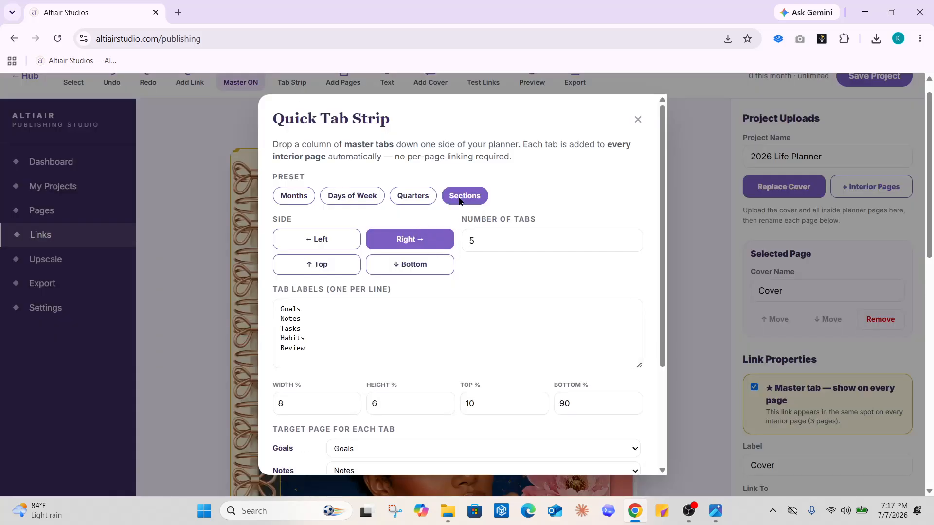
click(473, 236)
click(631, 244)
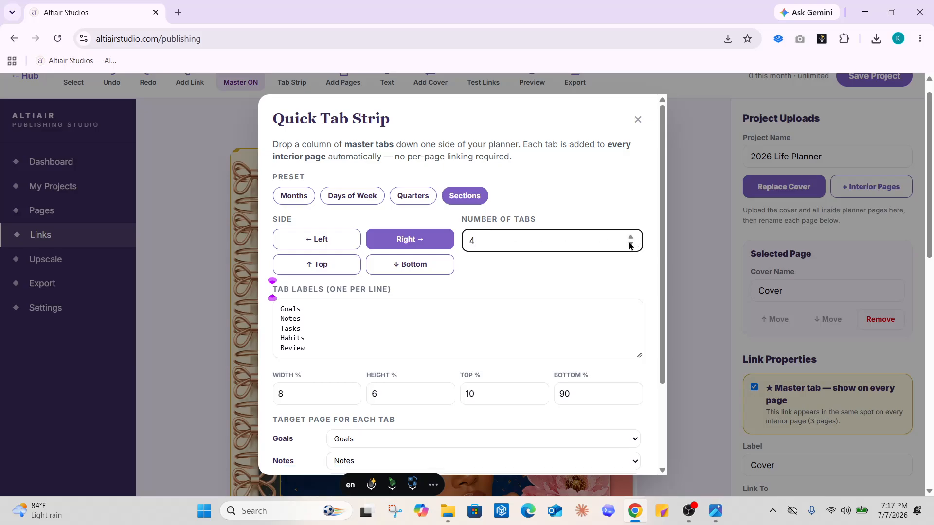
click(631, 244)
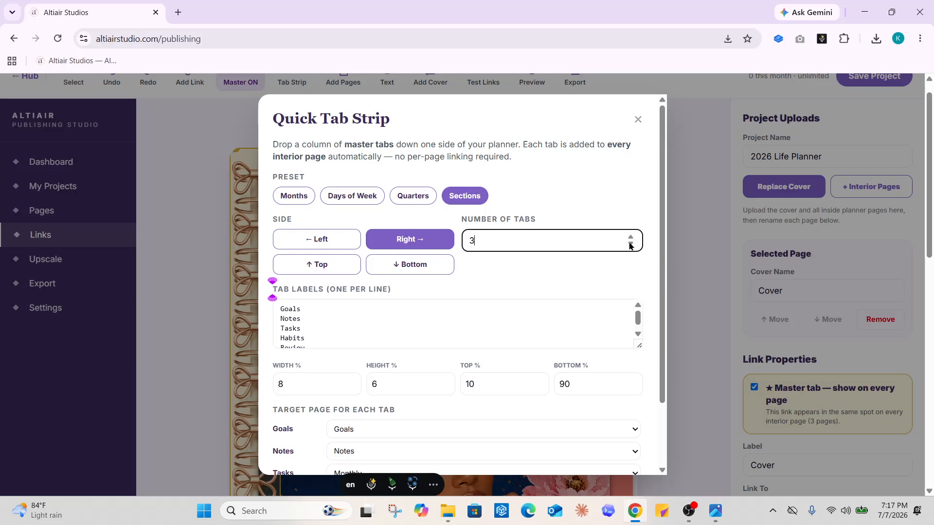
Clear all the preset section names from the tab labels
click(638, 334)
click(420, 342)
key(BackSpace)
key(BackSpace)
key(BackSpace)
key(BackSpace)
key(BackSpace)
key(BackSpace)
key(BackSpace)
key(BackSpace)
key(BackSpace)
key(BackSpace)
key(BackSpace)
key(BackSpace)
key(BackSpace)
key(BackSpace)
key(BackSpace)
key(BackSpace)
key(BackSpace)
key(BackSpace)
key(BackSpace)
key(BackSpace)
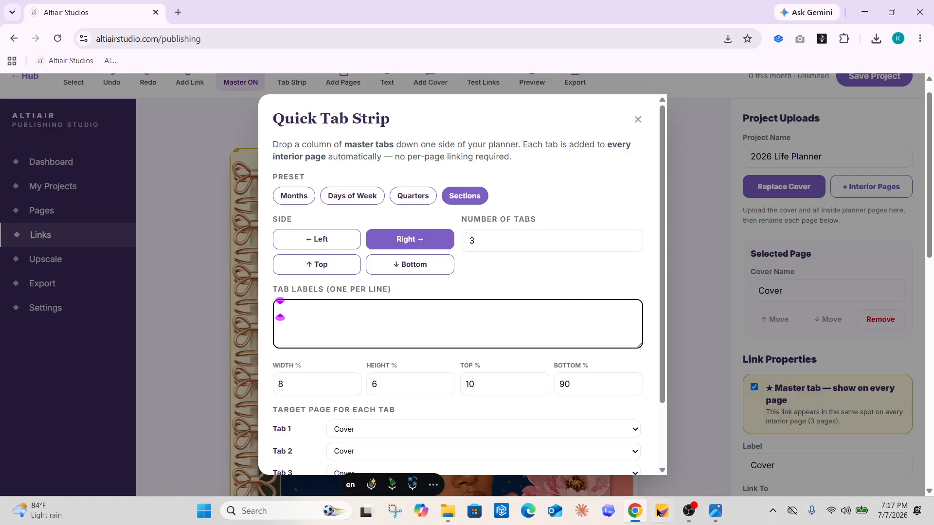
Enter the tab labels Monthly, Goals and Notes on separate lines, following the tab order on the cover image, and review their target pages
click(708, 514)
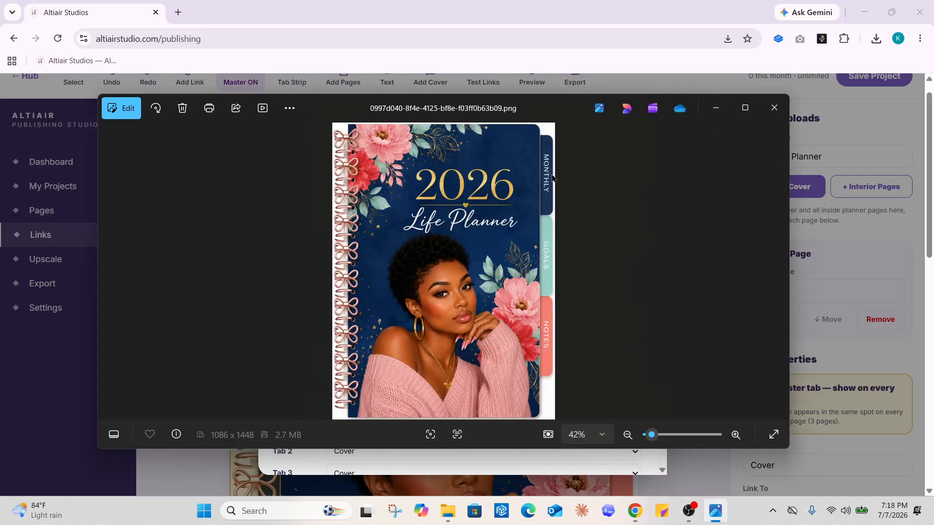
click(716, 108)
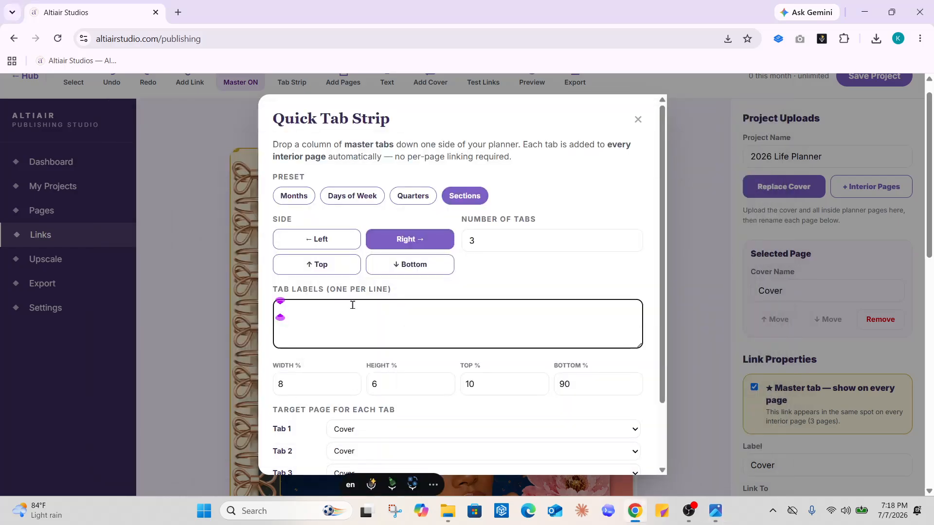
text(Monthl)
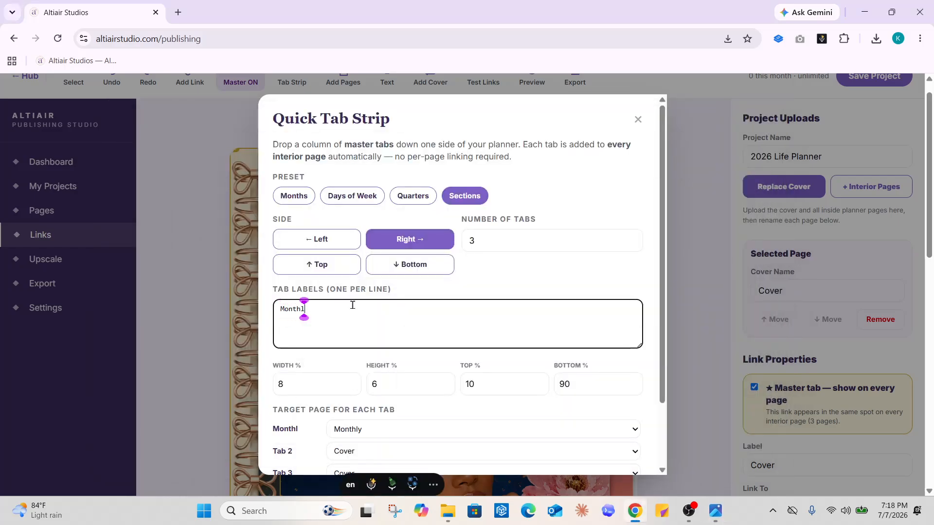
text(y)
key(Return)
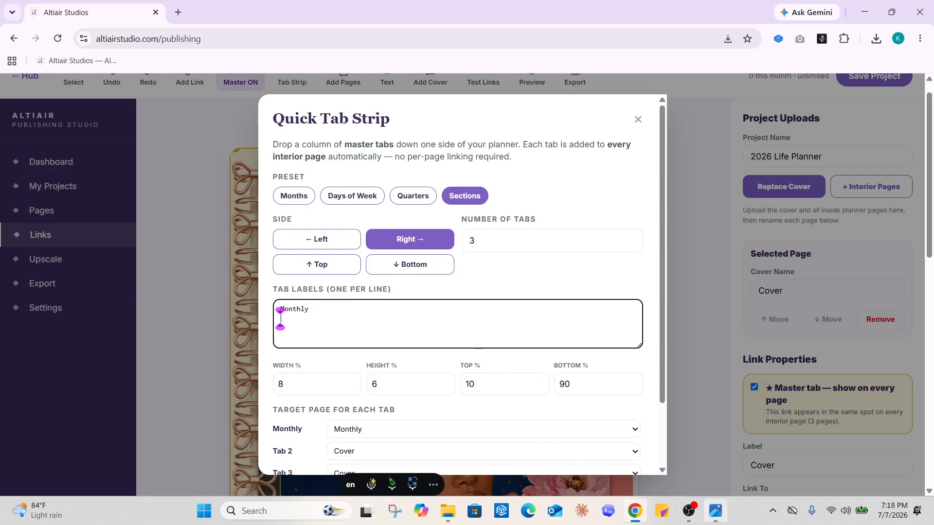
mouse_move(716, 515)
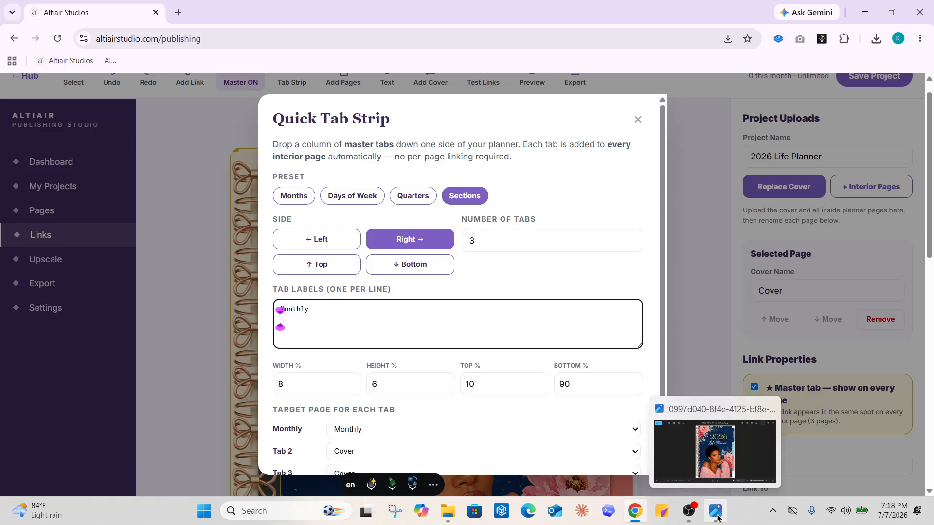
click(719, 456)
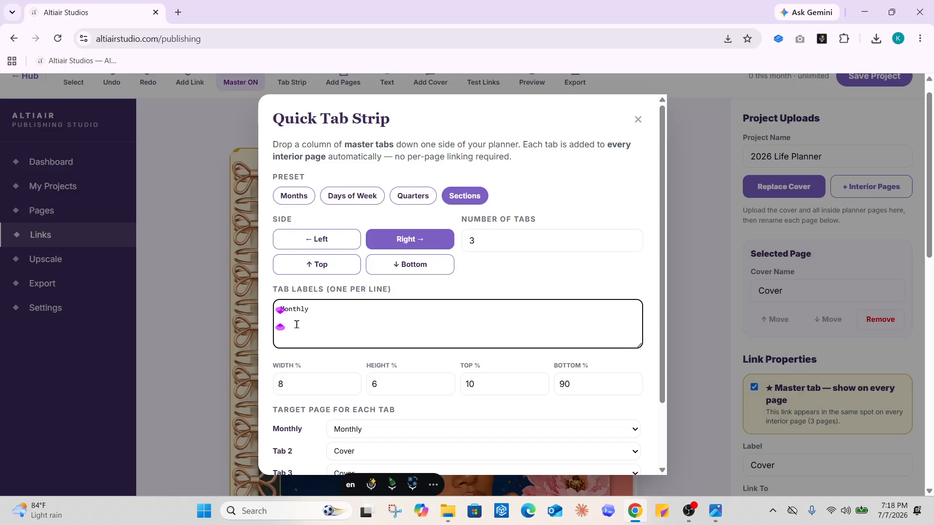
text(Goals)
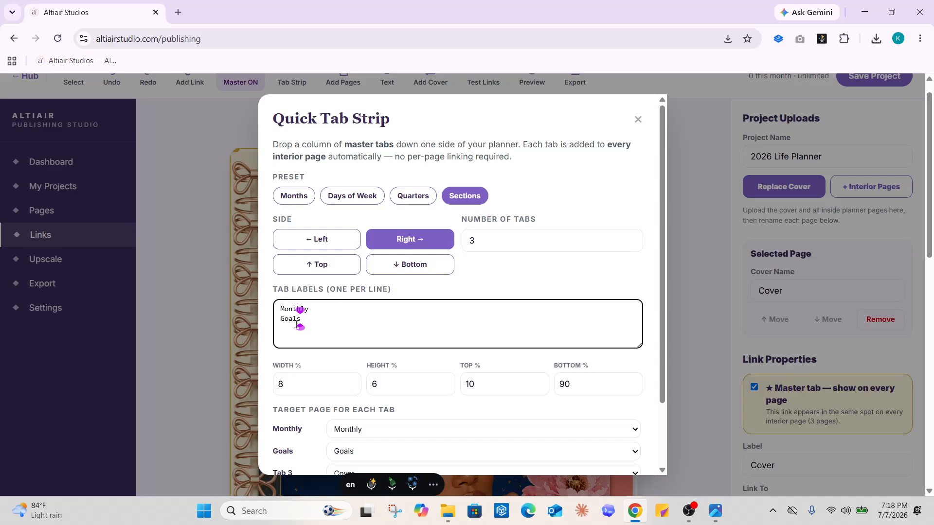
key(Return)
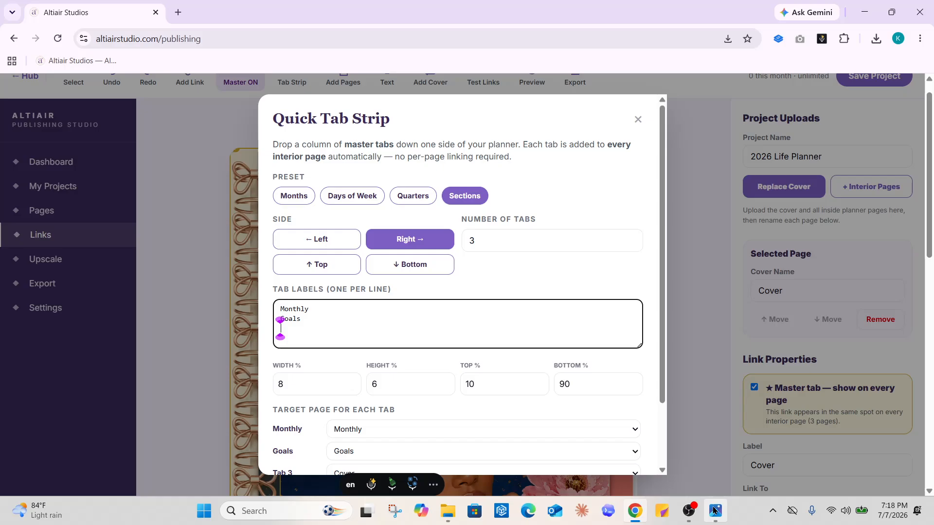
mouse_move(716, 511)
mouse_move(703, 463)
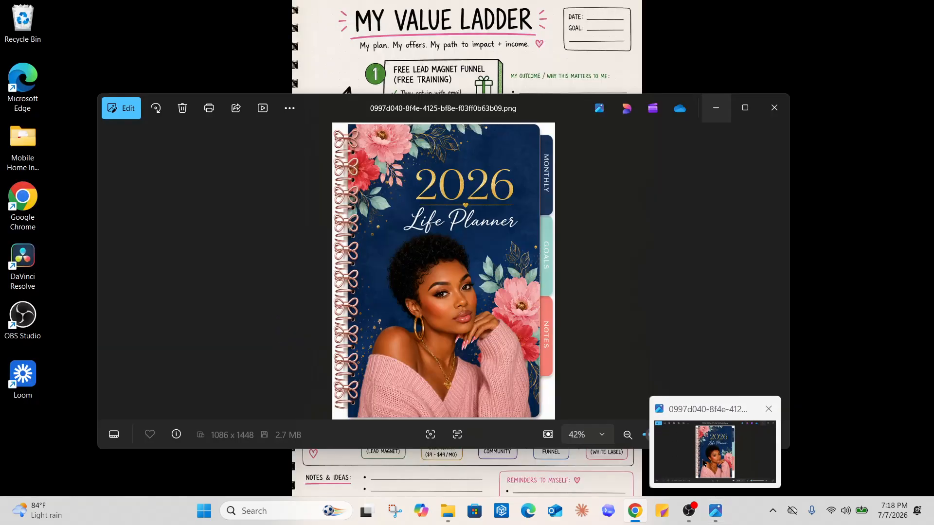
text(N)
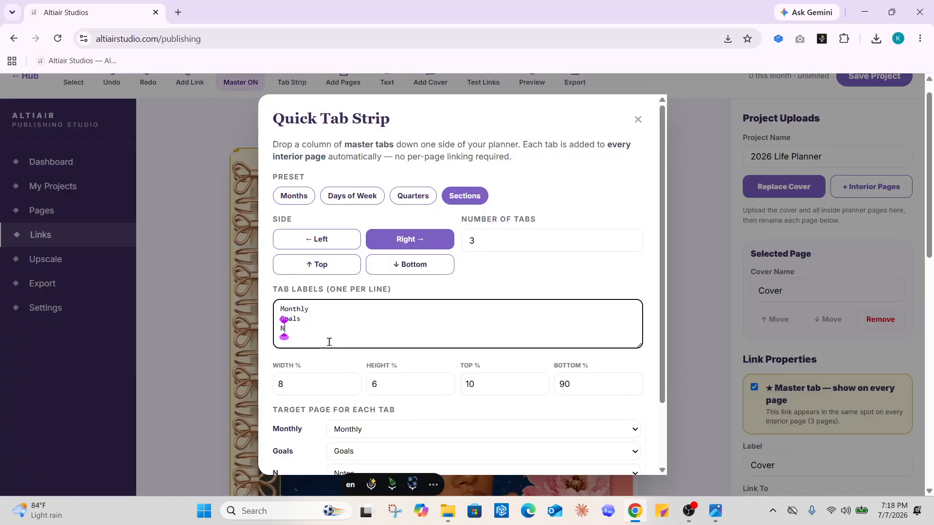
text(otes)
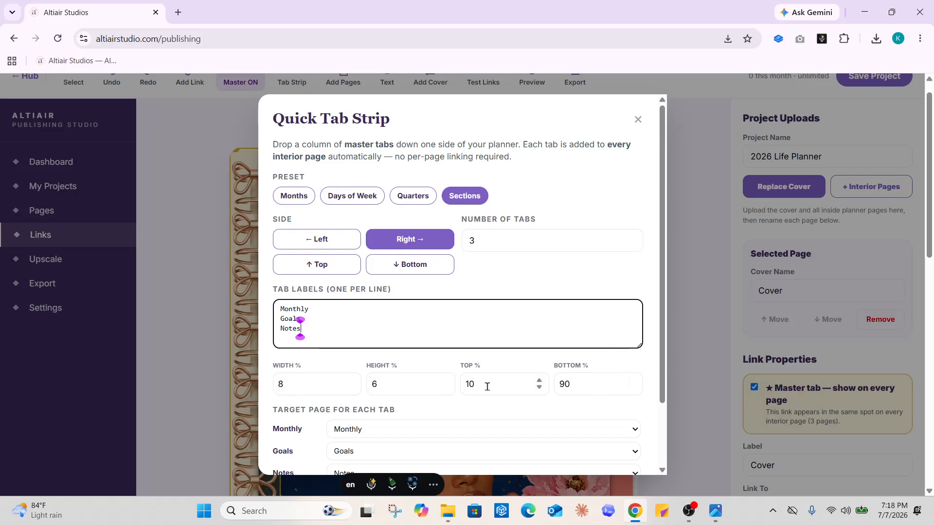
scroll(661, 359, down, 3)
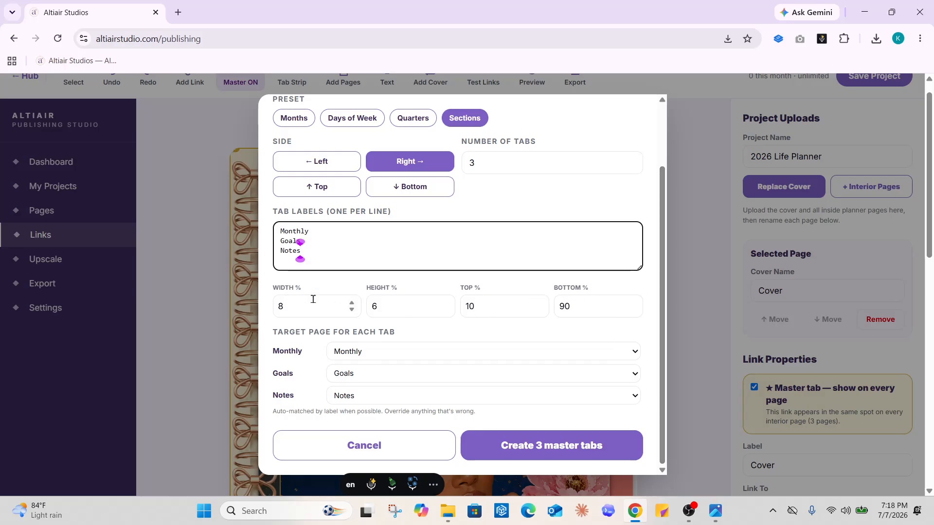
click(393, 274)
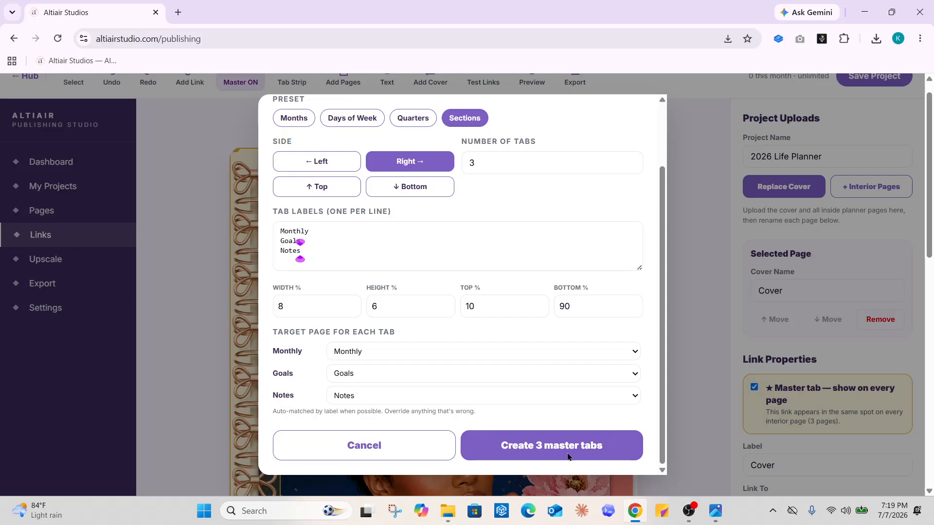
Create the three master tabs and look over where their link boxes fall on the cover
click(549, 441)
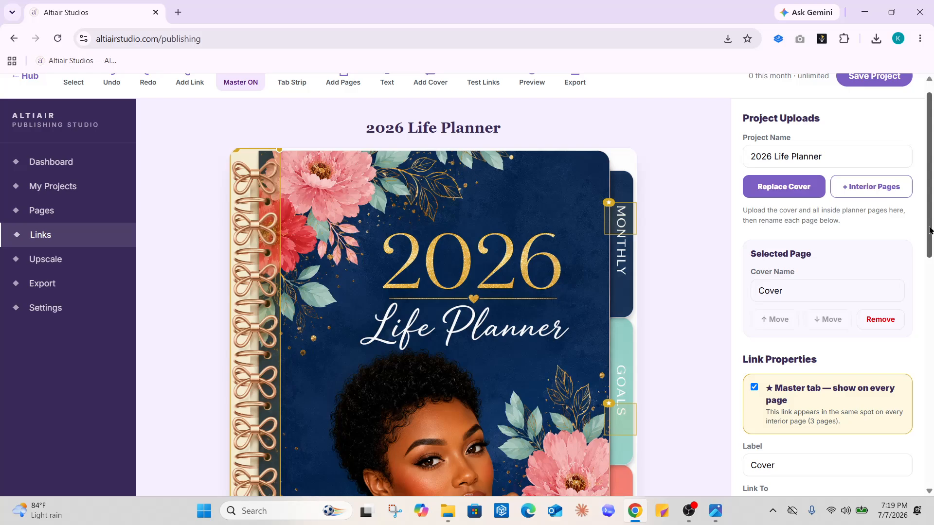
drag(929, 230, 925, 249)
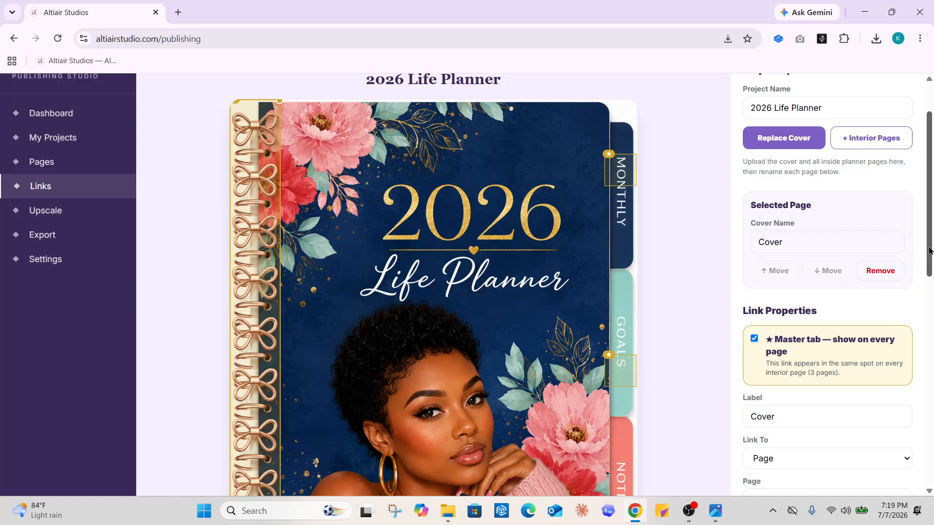
scroll(625, 374, down, 4)
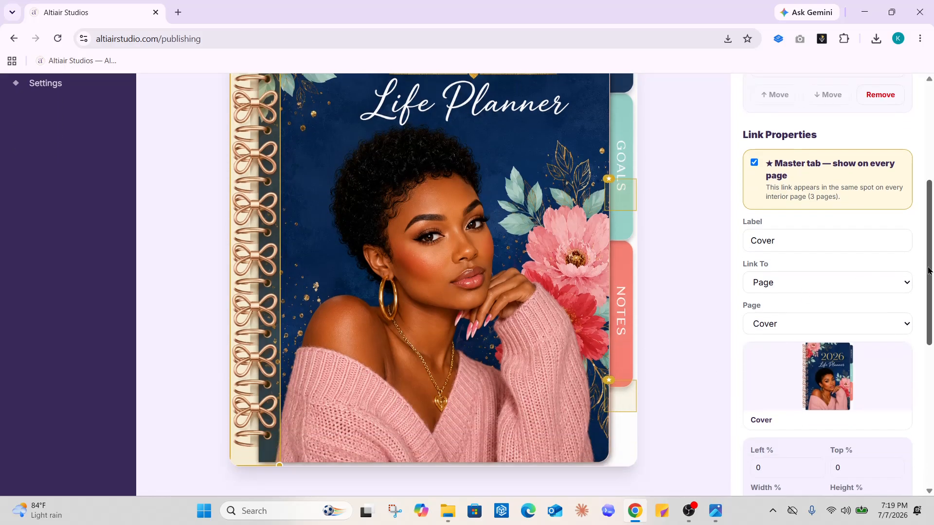
drag(929, 271, 897, 203)
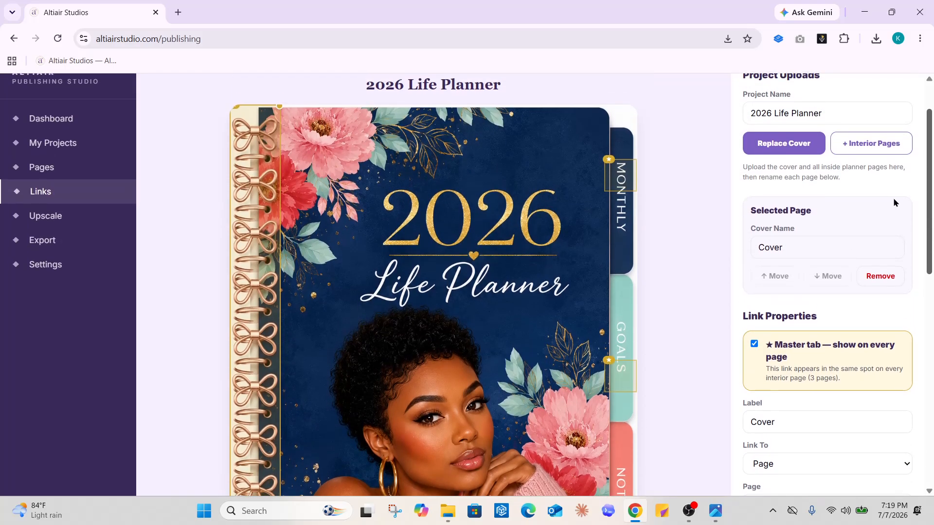
Resize the Monthly link box so it covers the whole navy Monthly tab on the cover
click(621, 183)
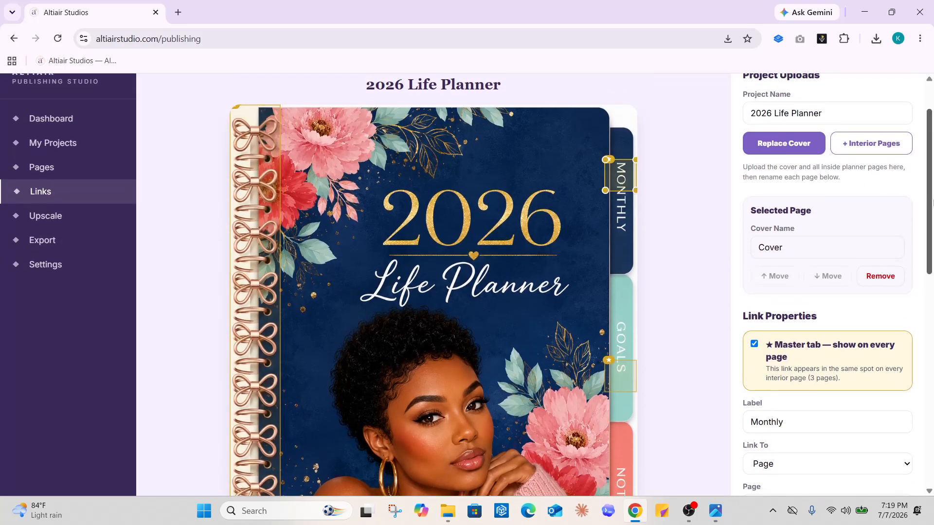
scroll(932, 204, down, 2)
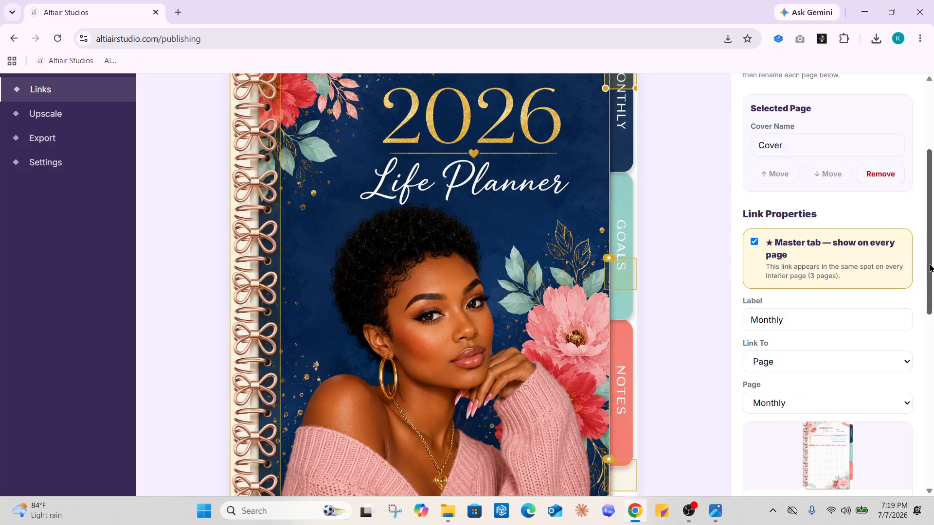
scroll(930, 268, up, 3)
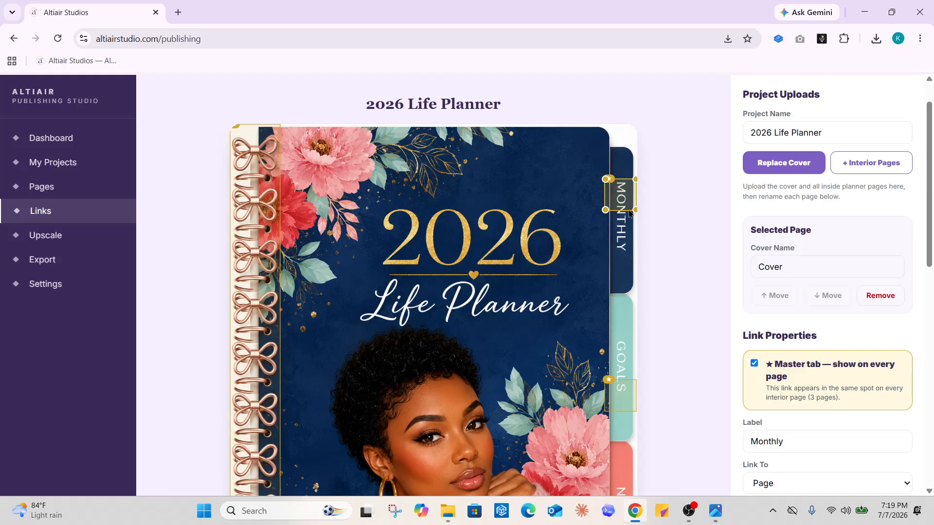
drag(605, 177, 607, 141)
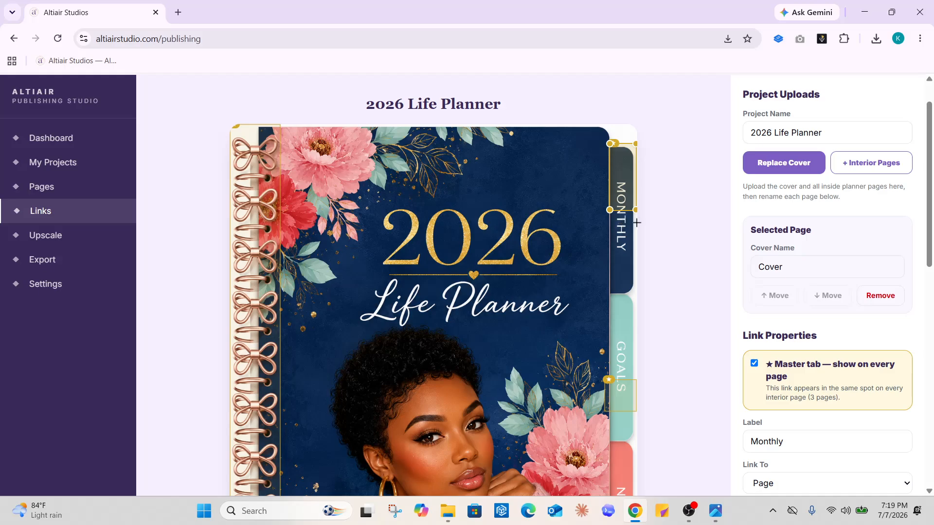
drag(635, 210, 642, 294)
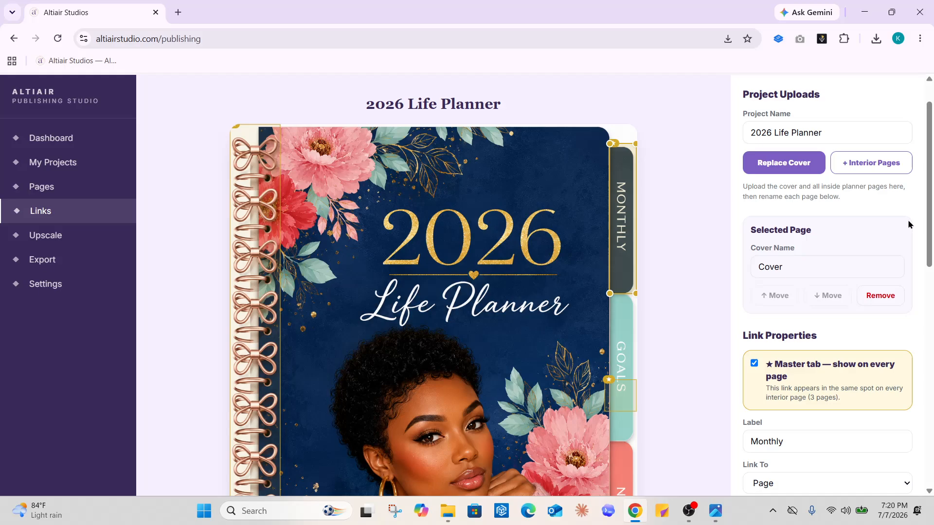
Resize the Goals link box to cover the full teal Goals tab, starting about 93% from the left and 31% from the top
drag(929, 225, 929, 269)
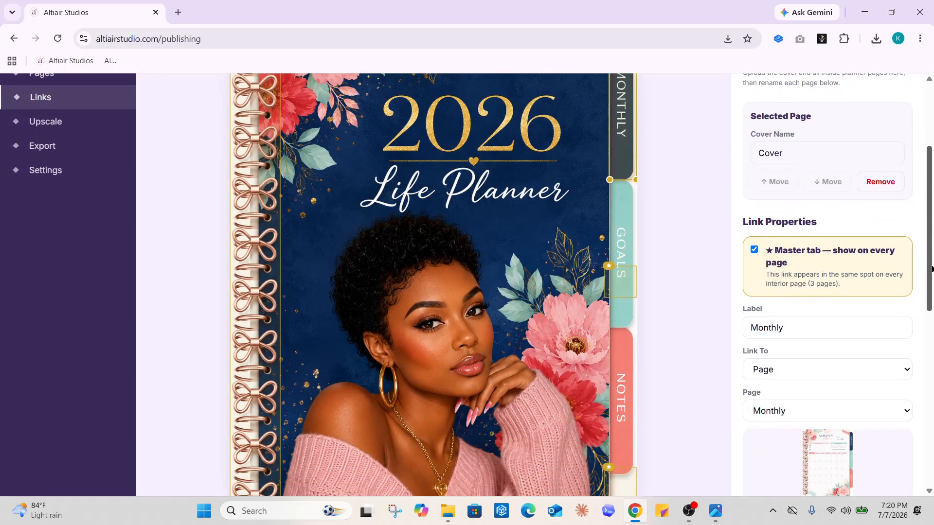
click(622, 274)
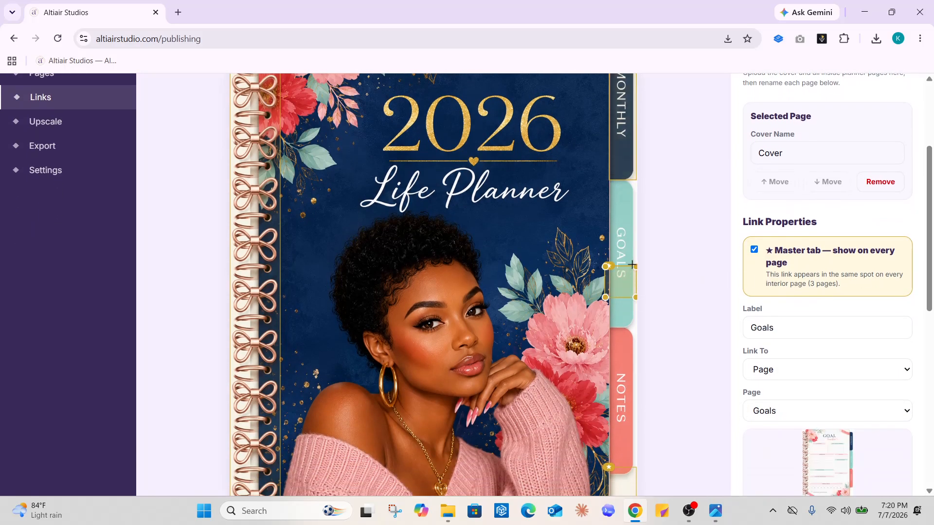
drag(635, 264, 637, 181)
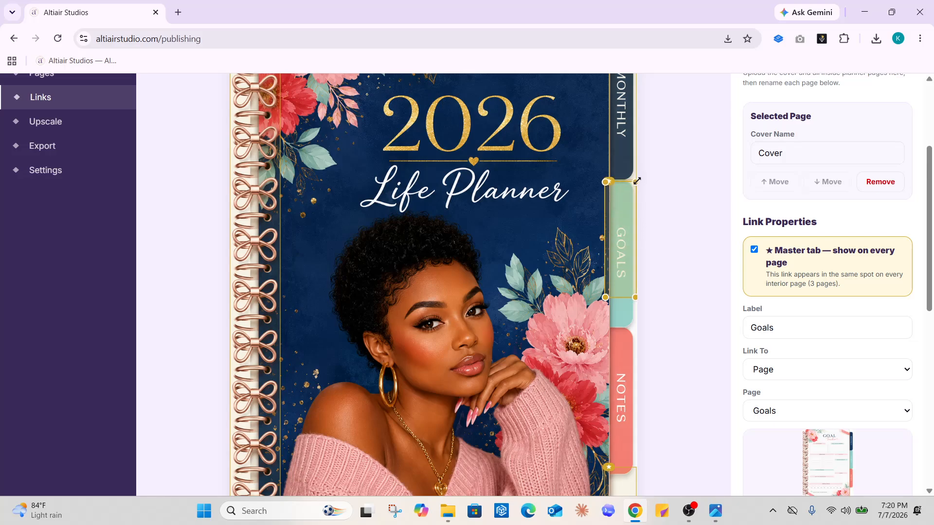
drag(606, 181, 611, 181)
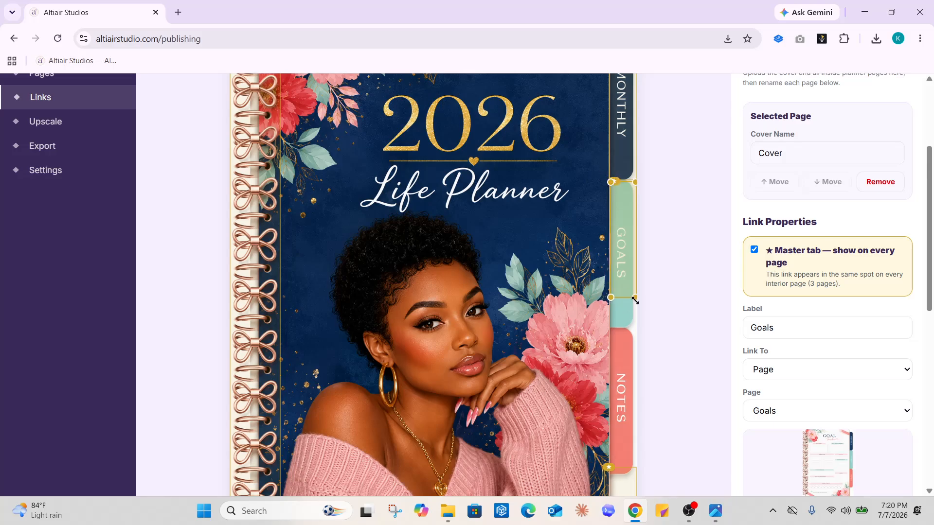
drag(634, 298, 643, 328)
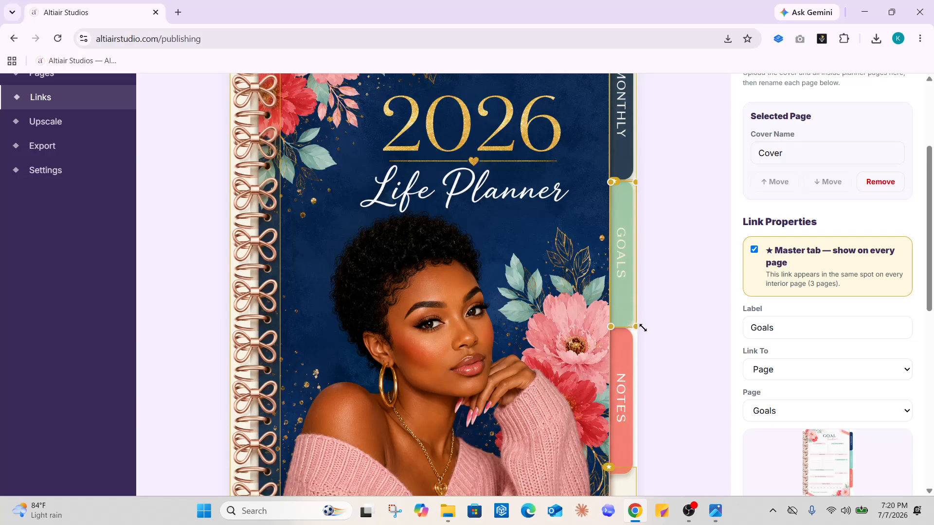
Resize the Notes link box over the coral Notes tab, at about left 93%, top 59%, width 7% and height 27%
scroll(929, 293, down, 1)
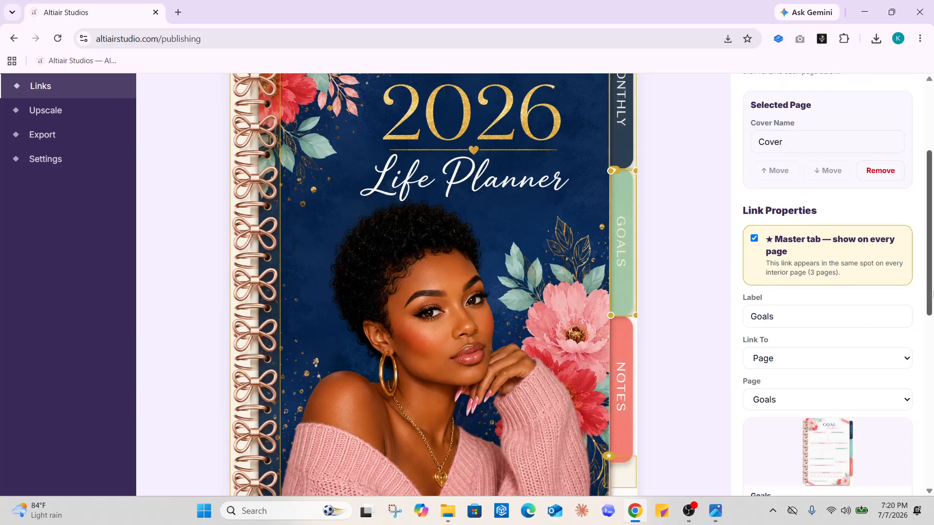
scroll(930, 294, down, 1)
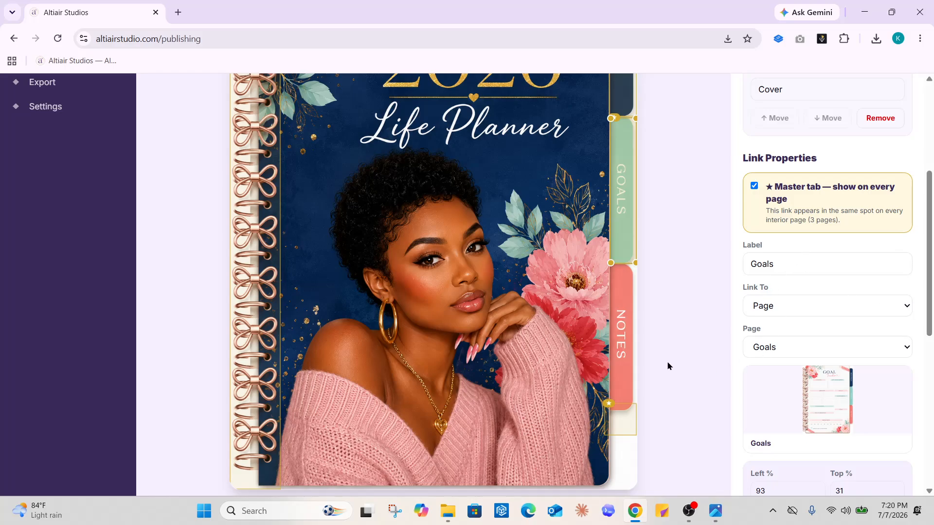
click(618, 427)
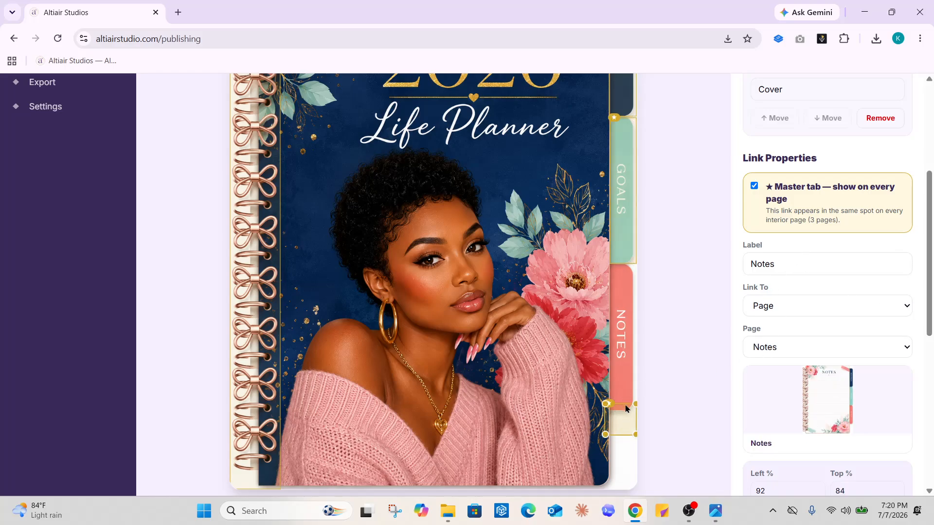
drag(635, 403, 611, 268)
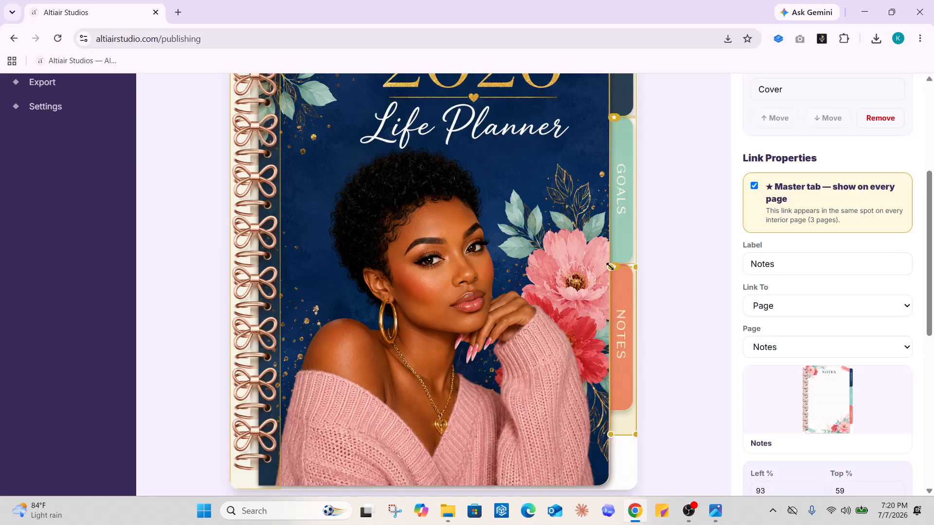
drag(636, 432, 638, 415)
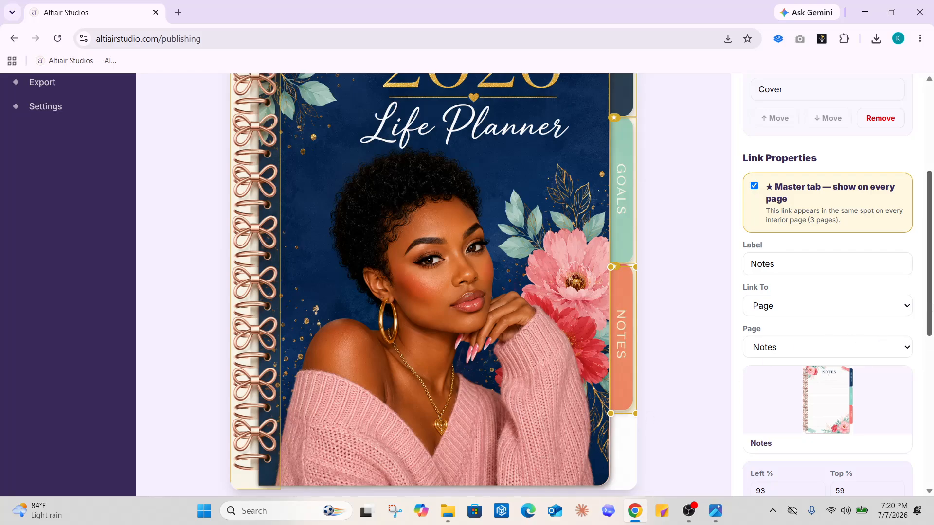
View the Notes, Goals and Monthly pages in turn and check how the master tabs line up with the printed side tabs
drag(931, 311, 932, 232)
scroll(933, 268, down, 1)
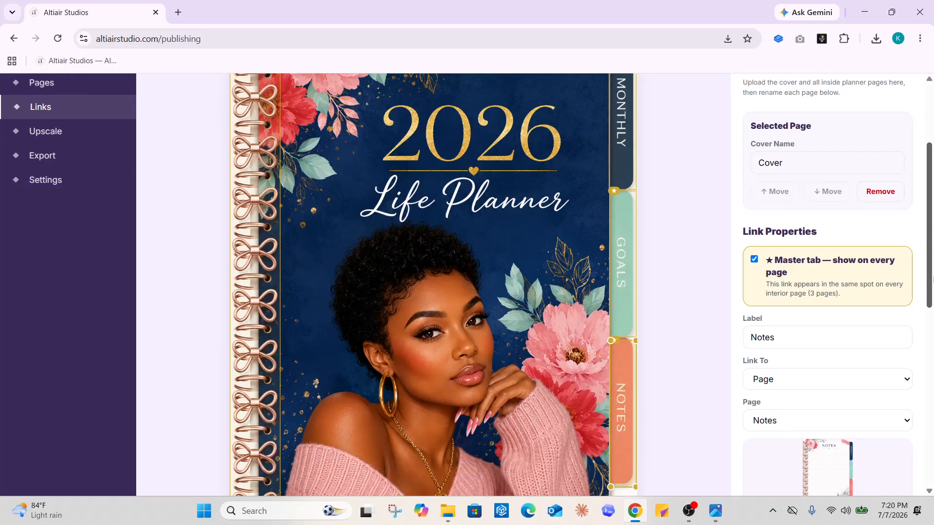
drag(933, 279, 933, 456)
click(881, 388)
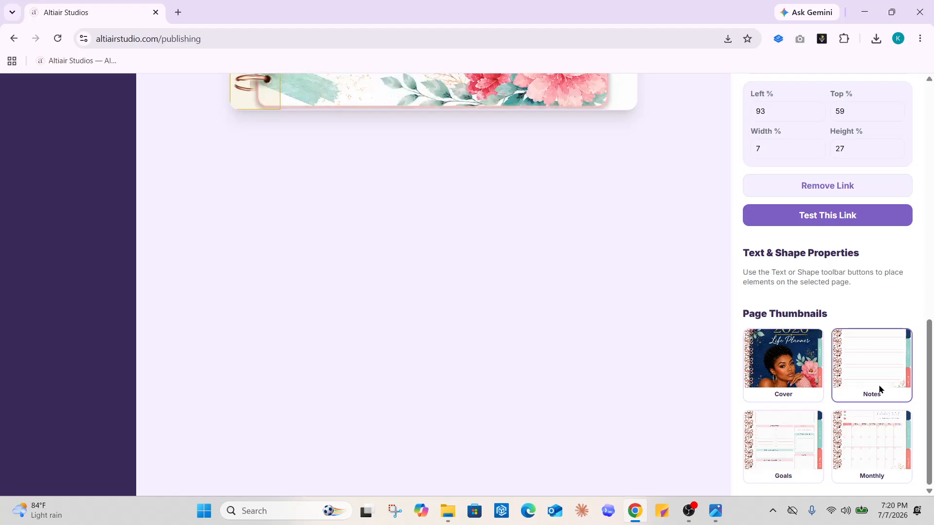
mouse_move(930, 354)
mouse_down()
mouse_move(932, 128)
mouse_move(933, 359)
mouse_up()
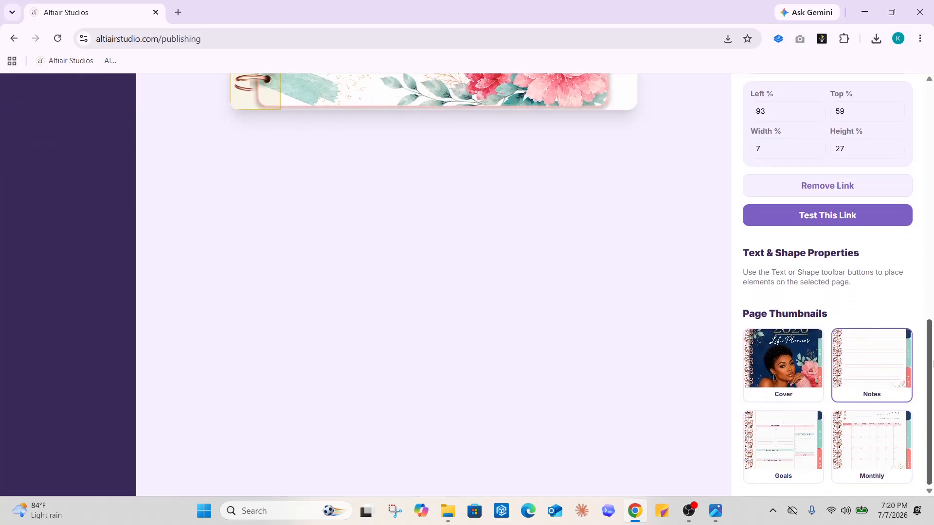
click(818, 444)
mouse_move(932, 394)
mouse_down()
mouse_move(932, 146)
mouse_move(933, 392)
mouse_up()
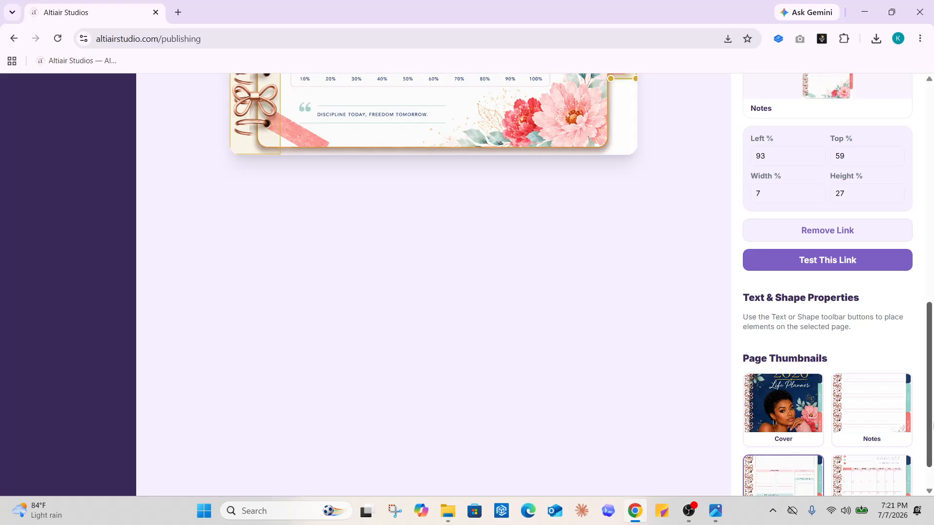
scroll(933, 429, down, 1)
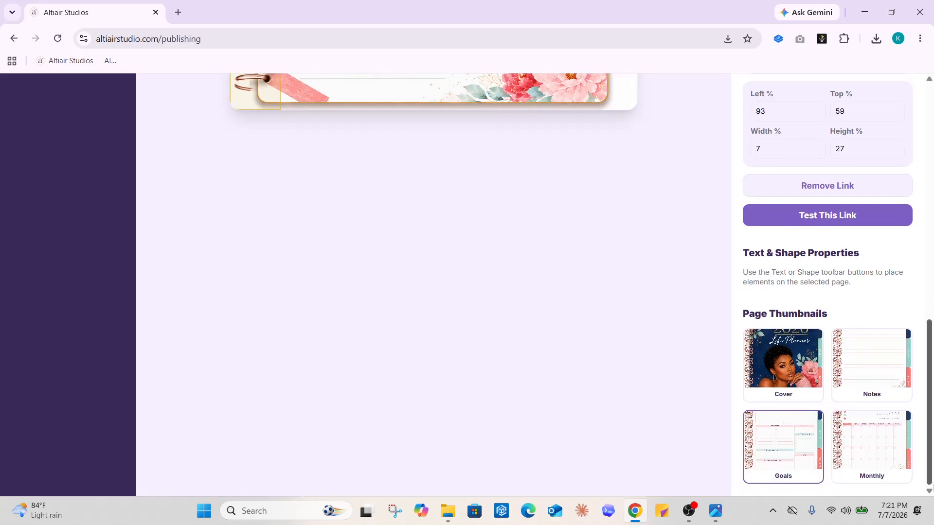
click(901, 481)
scroll(909, 330, up, 7)
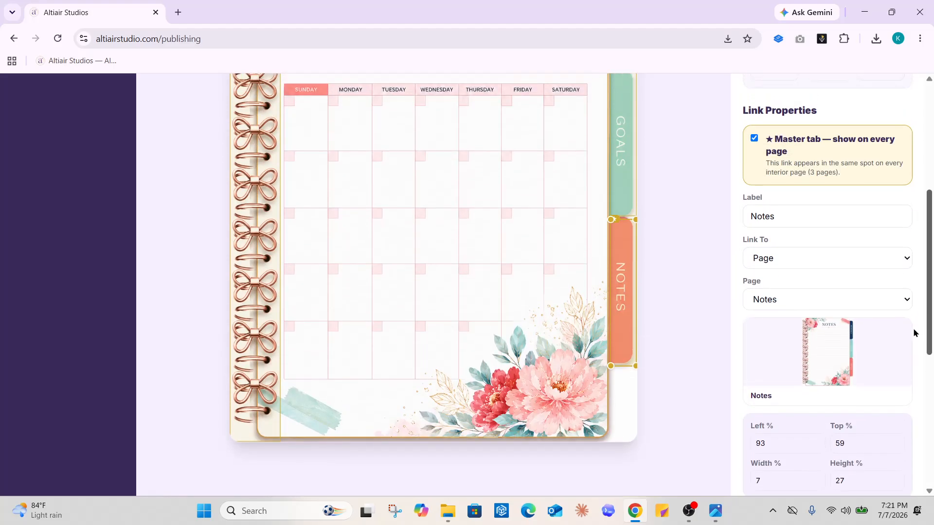
scroll(909, 318, up, 4)
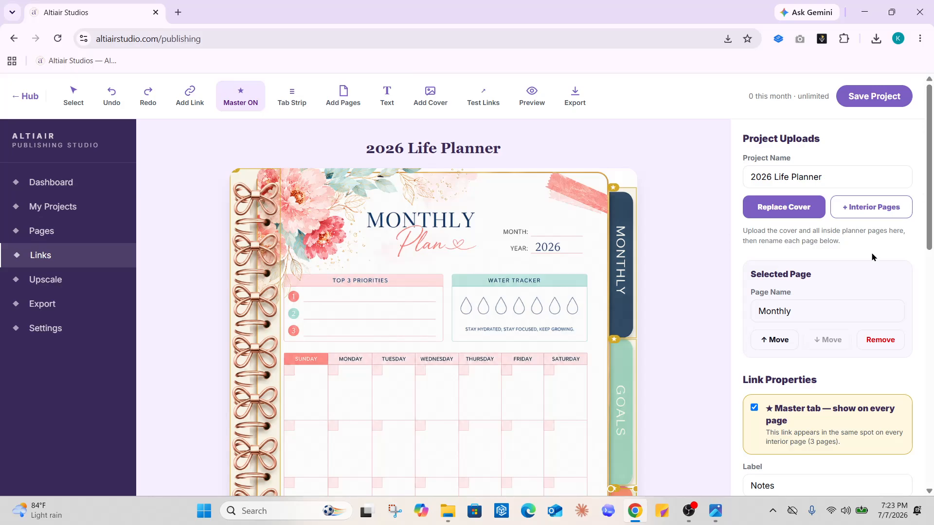
Return to the Cover page and turn on test mode for the links
drag(931, 181, 932, 416)
click(814, 365)
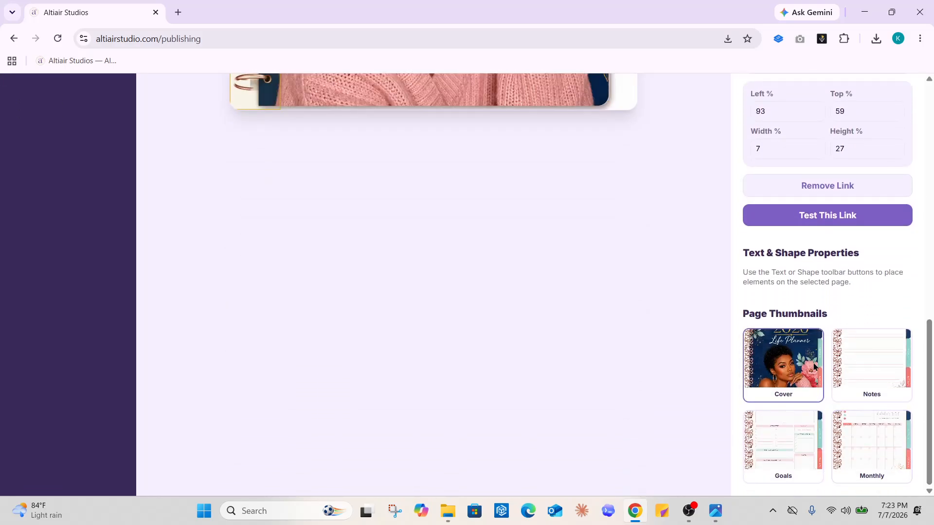
drag(927, 371, 914, 313)
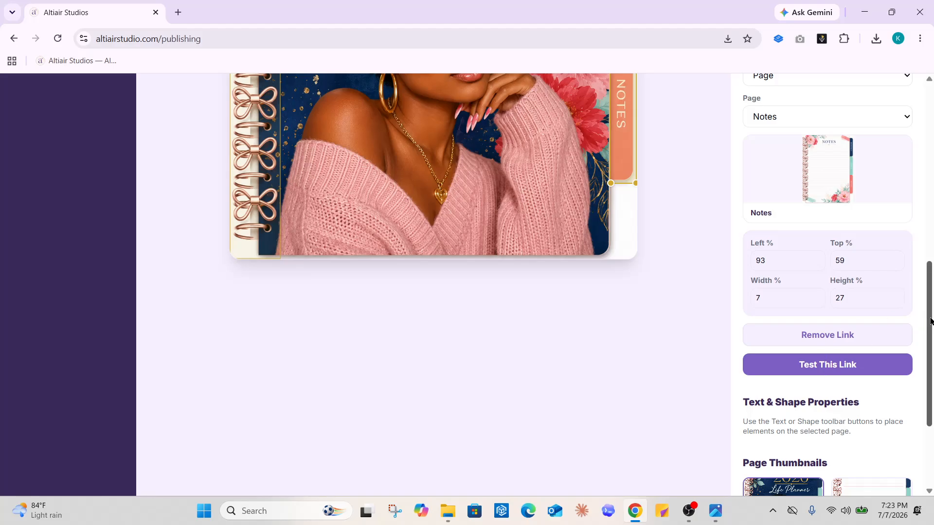
drag(931, 321, 925, 117)
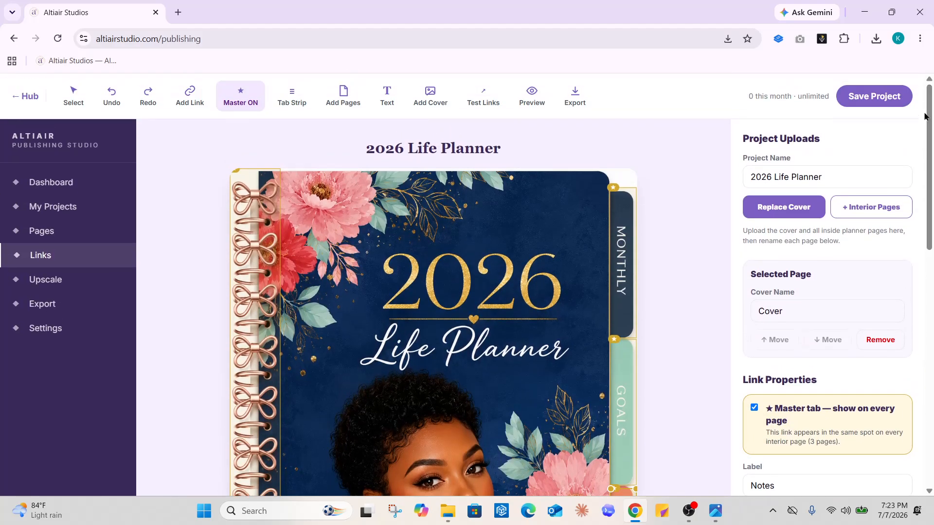
click(480, 96)
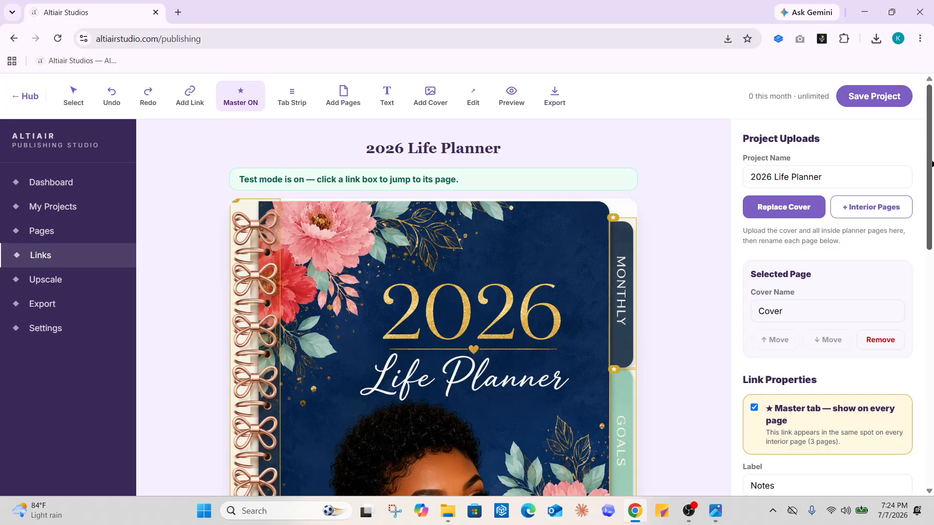
Test the master links by jumping to the Monthly page, back to the Cover through the spiral binding, and on to Notes and Goals
drag(931, 164, 932, 207)
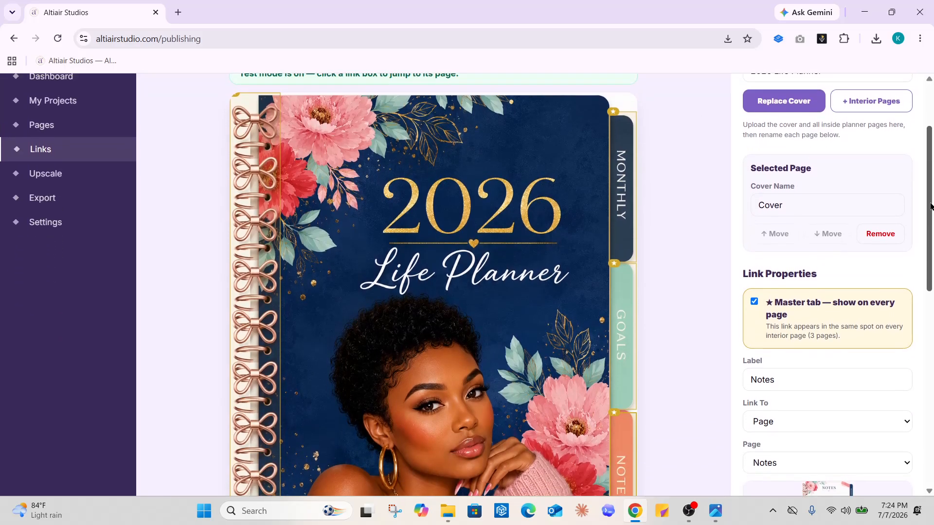
click(627, 181)
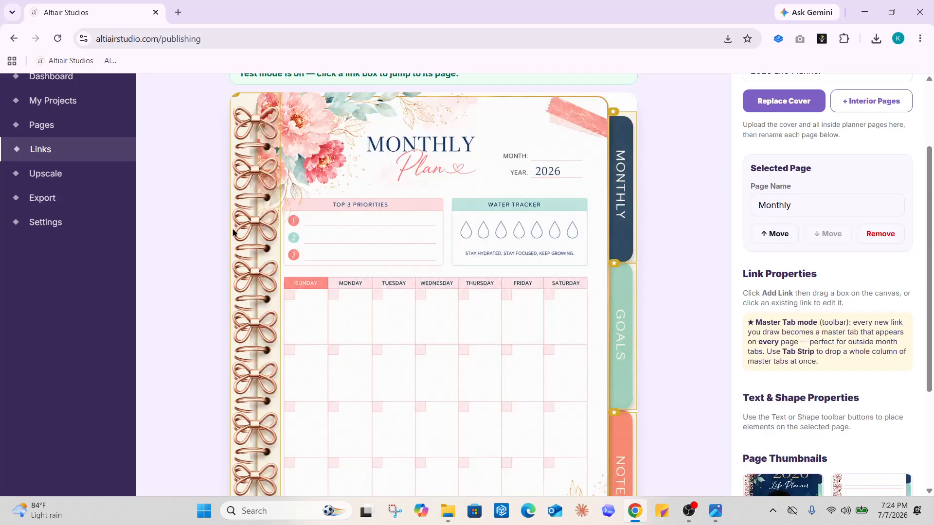
click(265, 235)
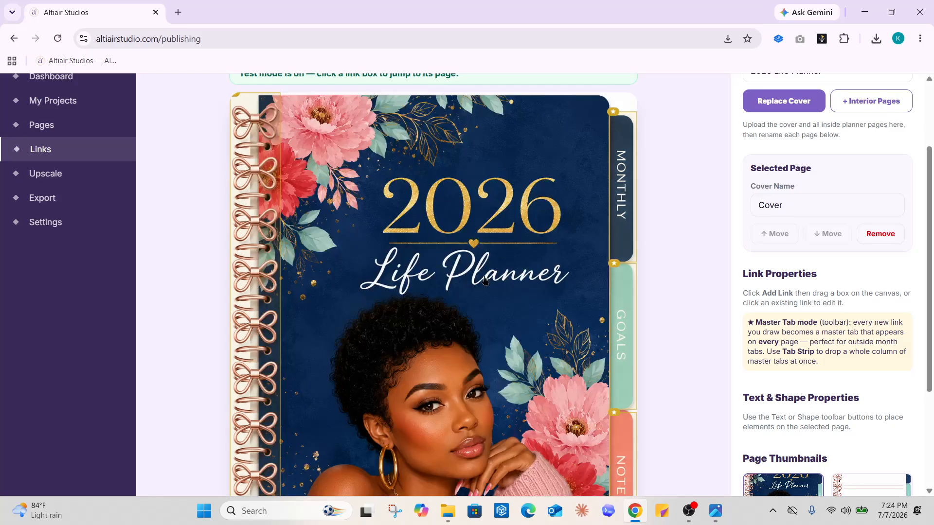
click(623, 460)
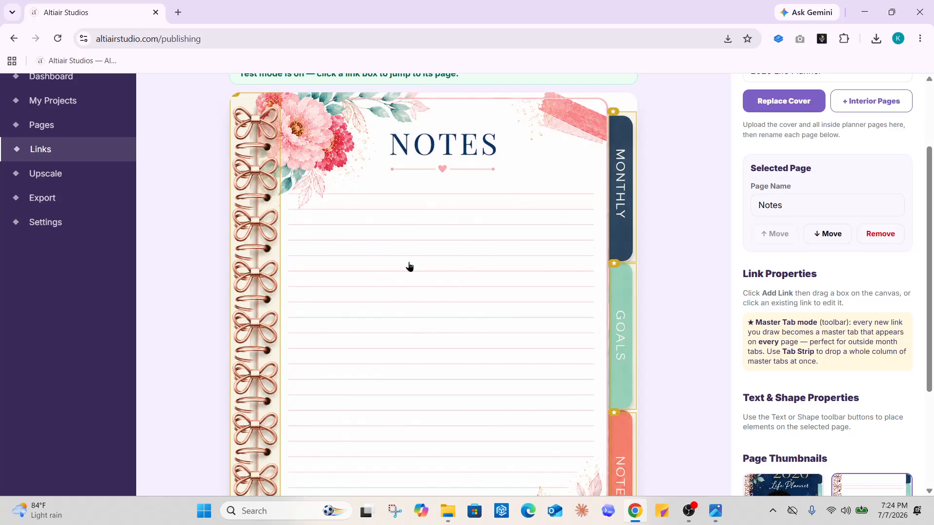
click(619, 338)
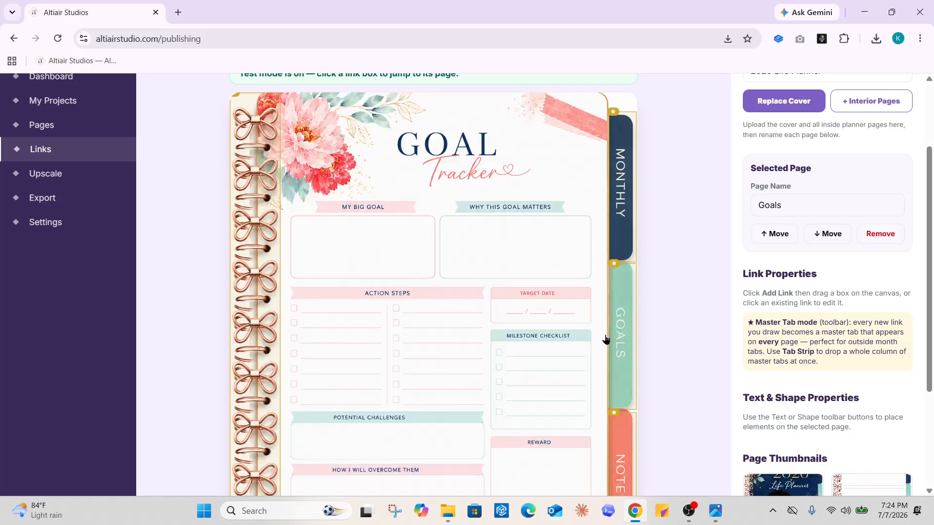
Jump back to the Cover through the spiral binding link and turn off test mode
click(274, 235)
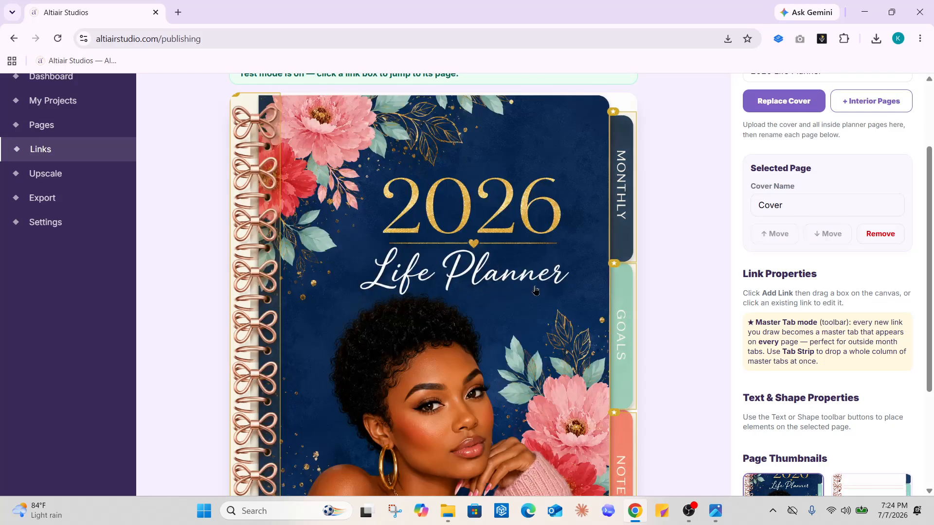
drag(931, 189, 918, 98)
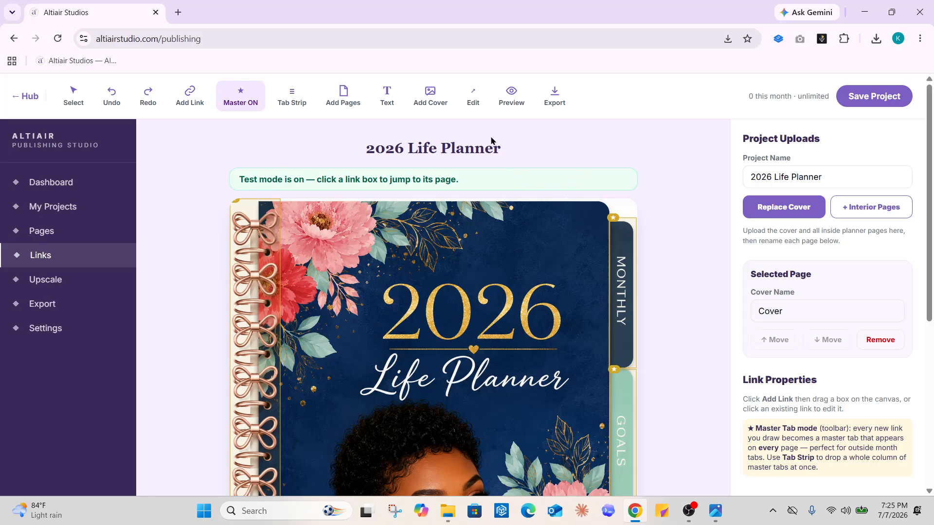
click(472, 97)
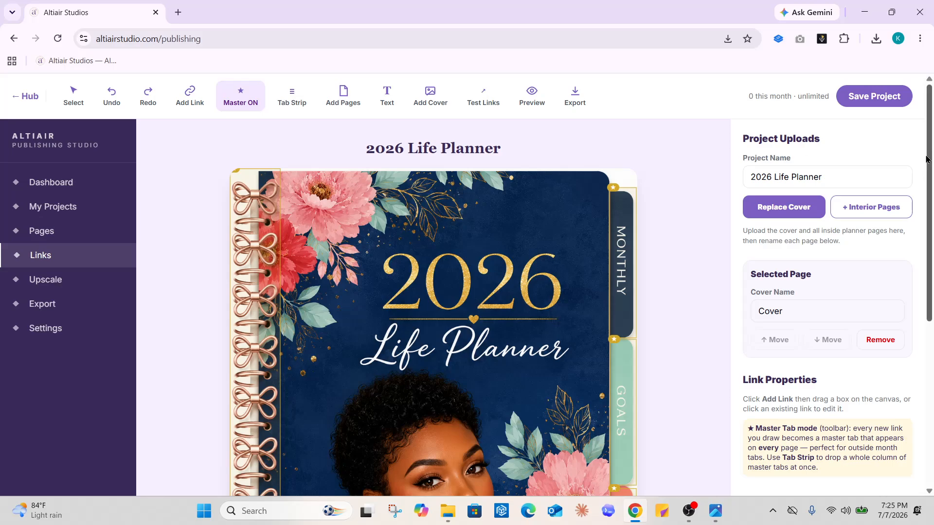
drag(928, 159, 928, 85)
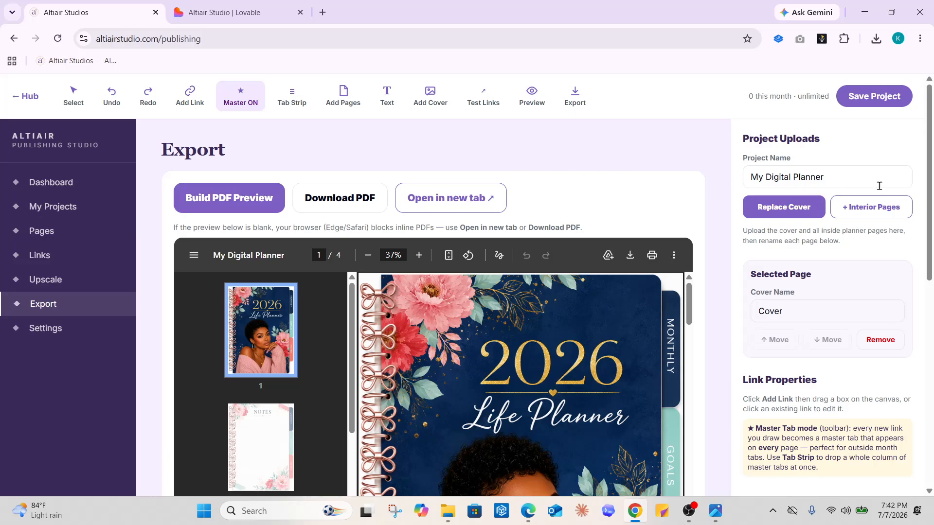
Test the links in the embedded PDF preview: Monthly, Goals, Notes, and back to the Cover through the spiral binding
scroll(925, 168, down, 2)
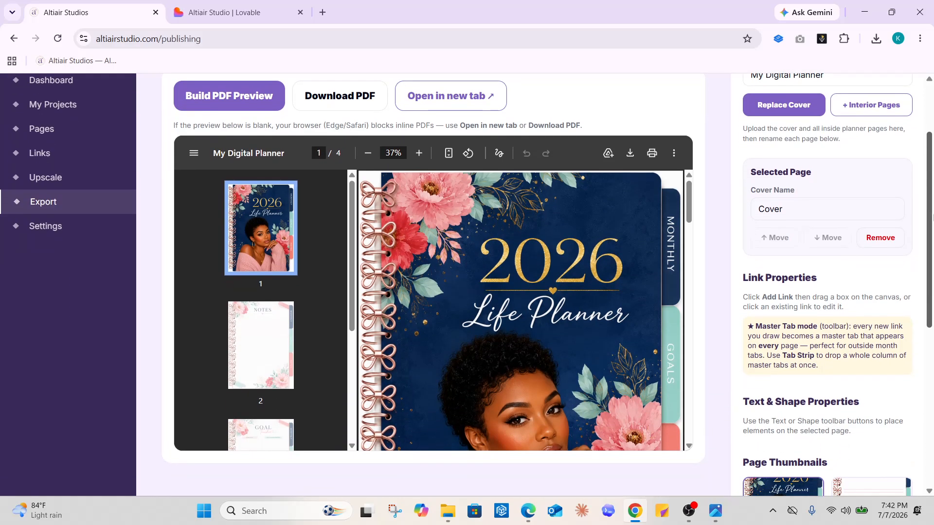
mouse_move(688, 213)
mouse_down()
mouse_move(702, 265)
mouse_move(695, 196)
mouse_up()
click(675, 238)
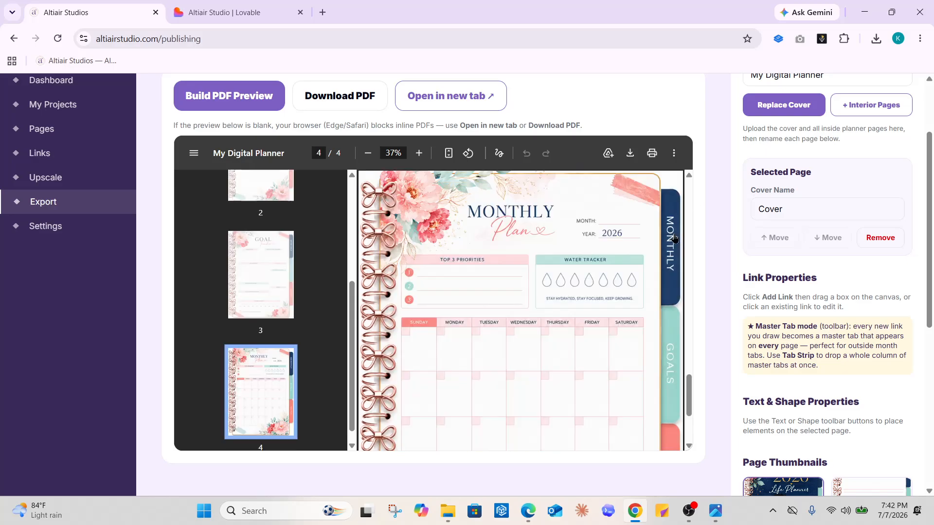
click(677, 359)
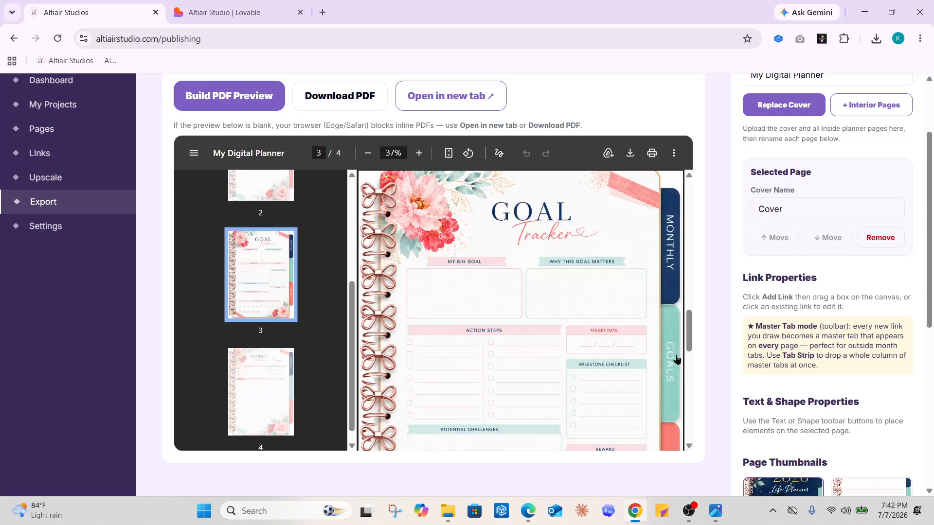
click(675, 445)
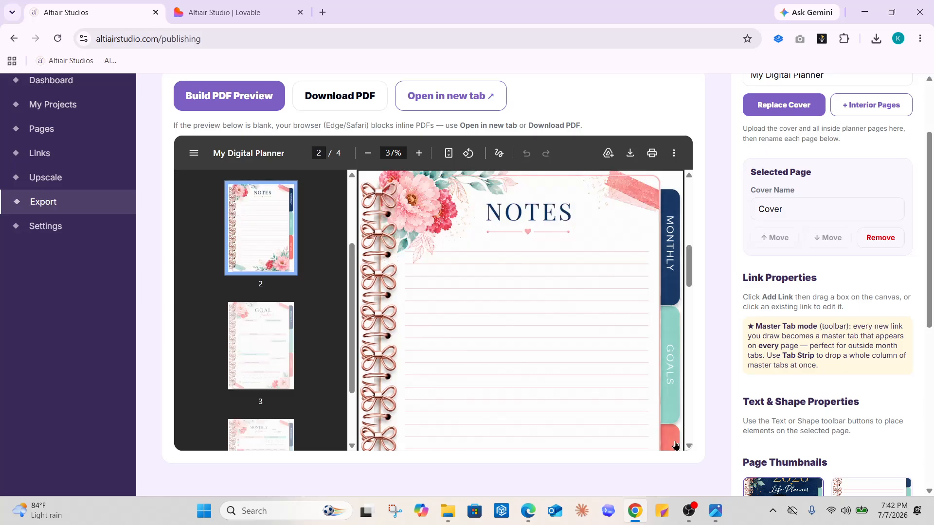
click(384, 255)
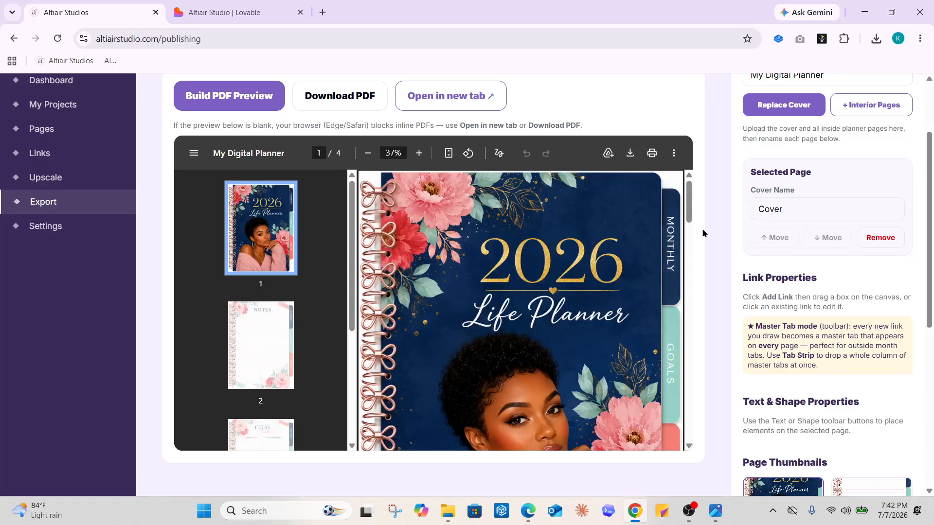
Open the exported PDF in a new browser tab and test its Monthly and Notes links before returning to the Cover
drag(926, 210, 899, 200)
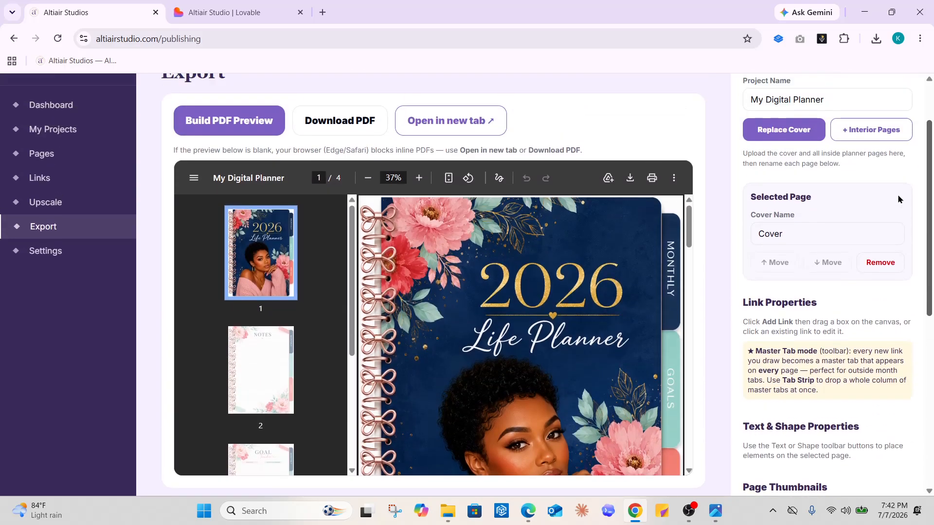
scroll(899, 199, up, 2)
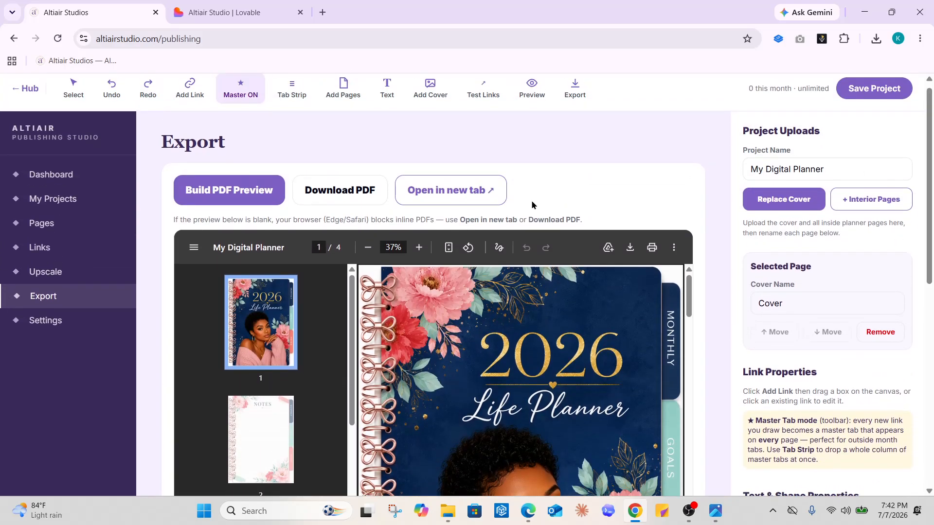
click(445, 190)
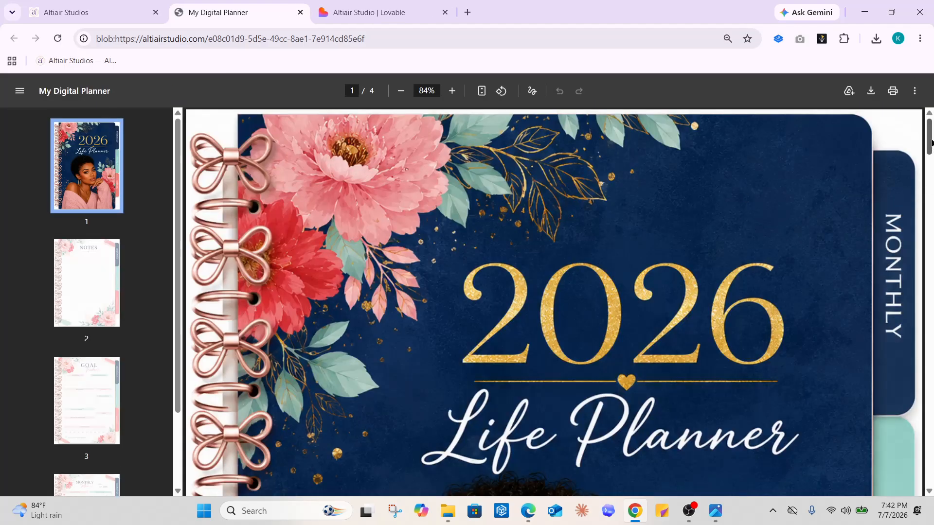
drag(930, 141, 928, 173)
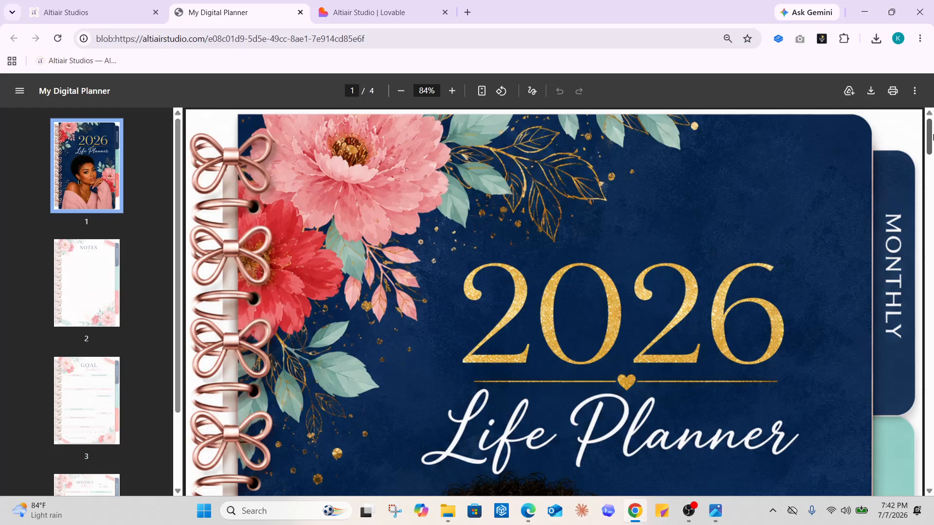
click(899, 230)
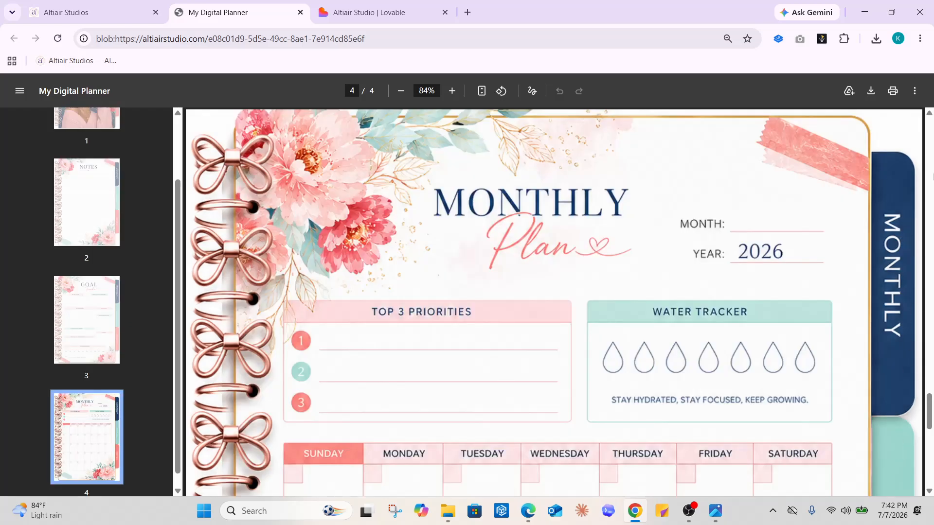
drag(929, 411, 930, 455)
click(884, 394)
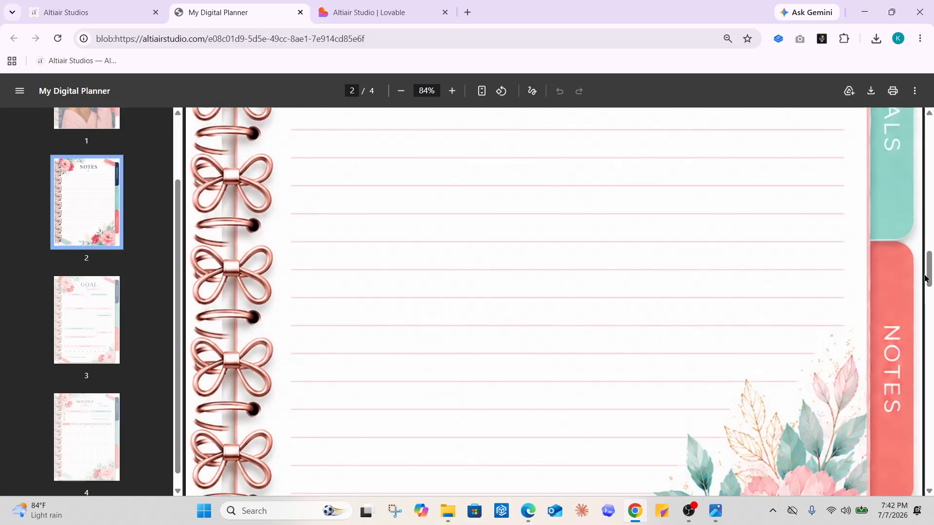
drag(926, 278, 932, 128)
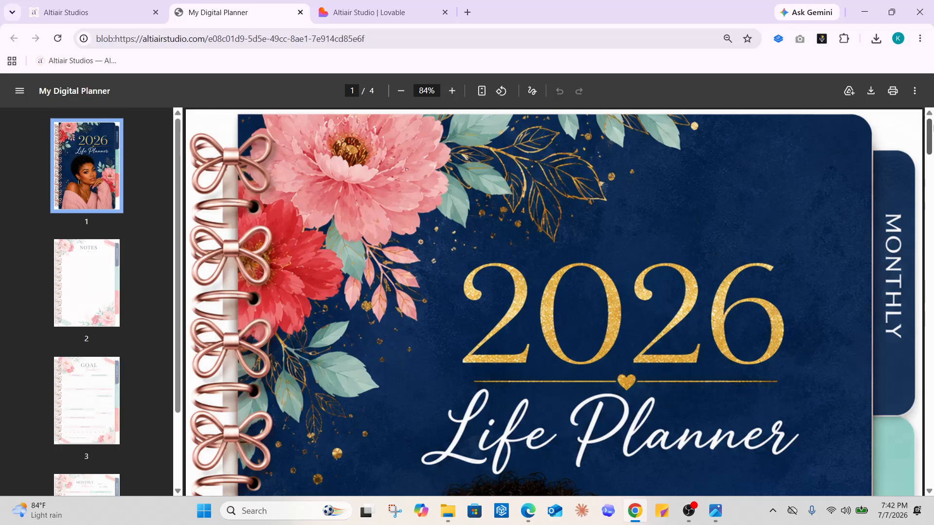
Zoom the opened PDF to 33% and test the Goals, Notes and Monthly tab links at full-page view
click(401, 92)
click(403, 94)
click(403, 97)
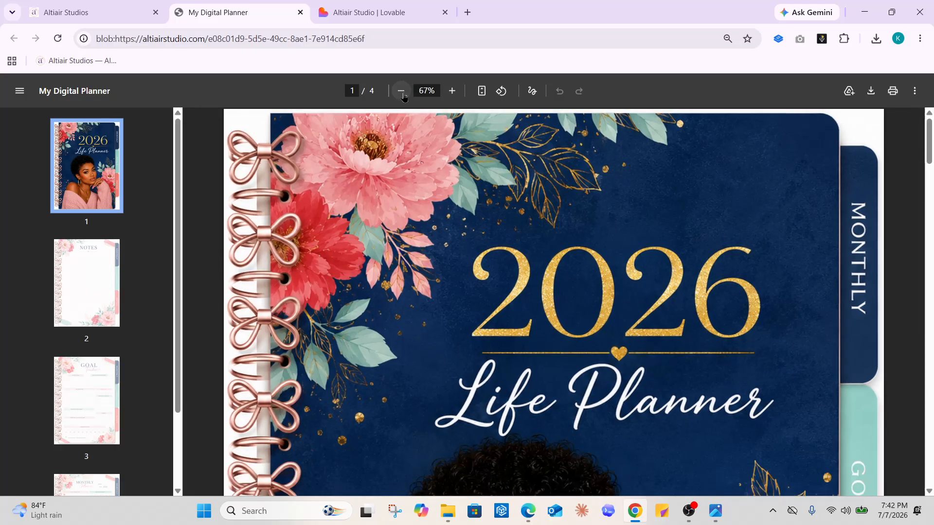
click(402, 92)
click(401, 91)
click(403, 96)
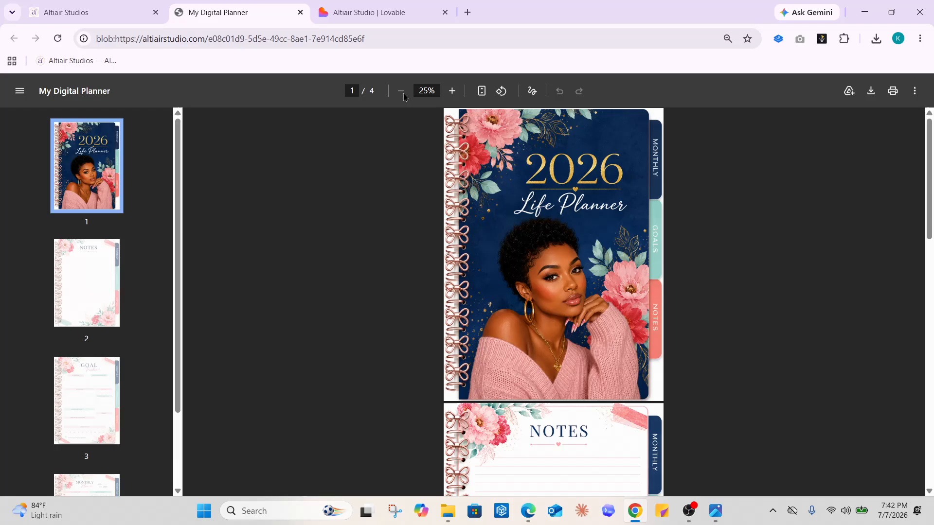
click(448, 92)
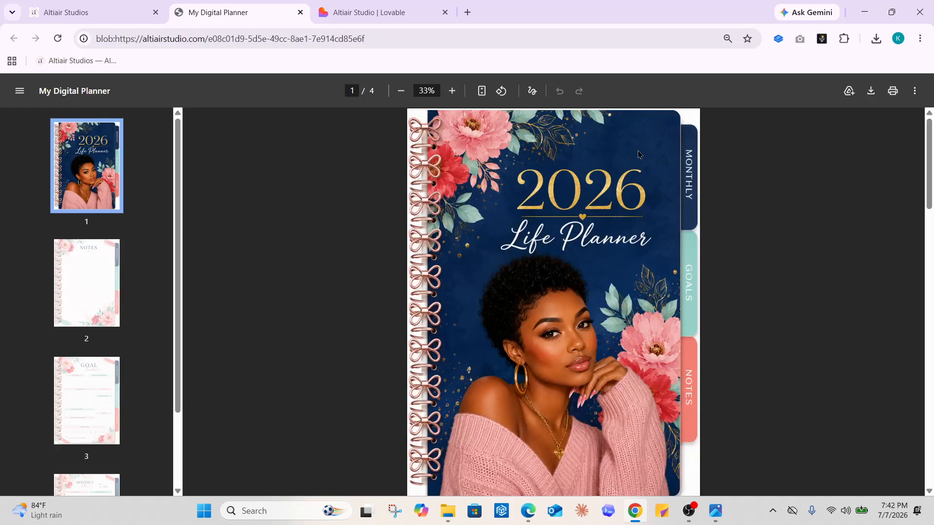
click(687, 301)
click(695, 388)
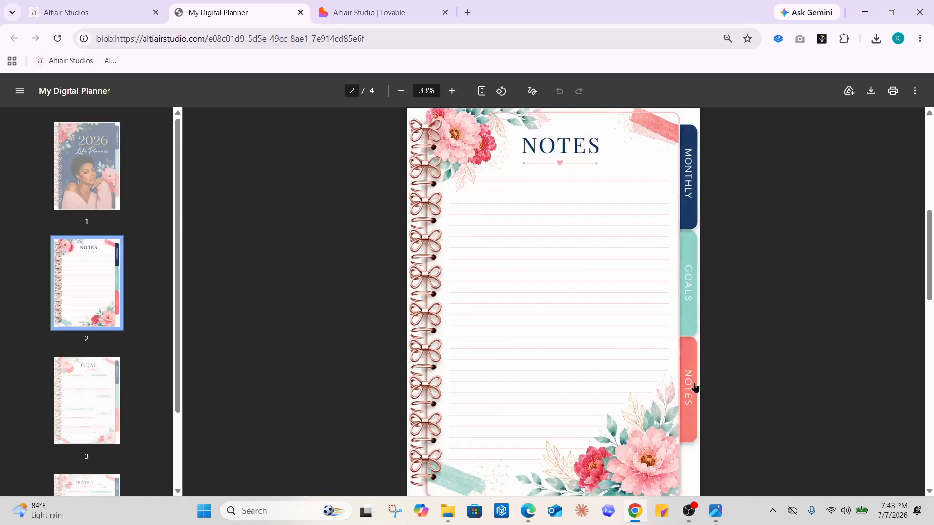
click(689, 196)
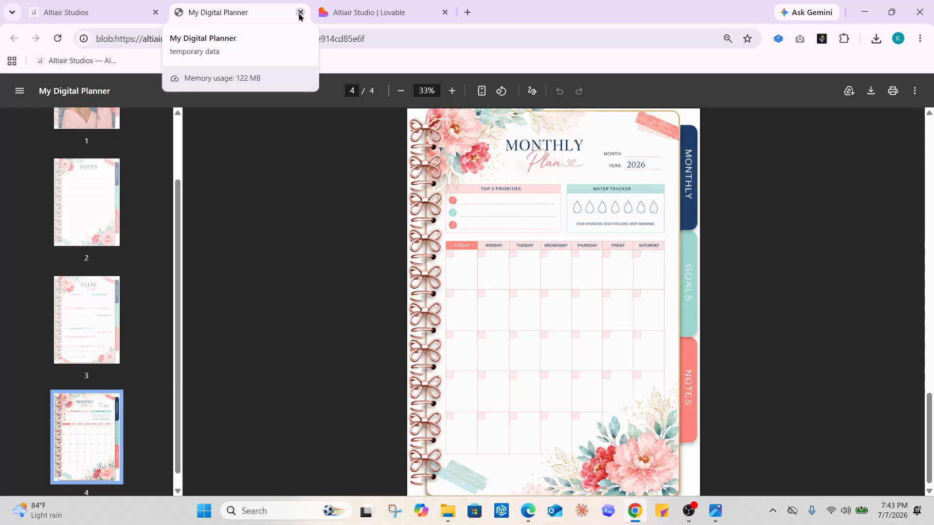
Switch back to Altiair Publishing Studio, download the planner PDF and show the downloaded file in its folder
click(90, 9)
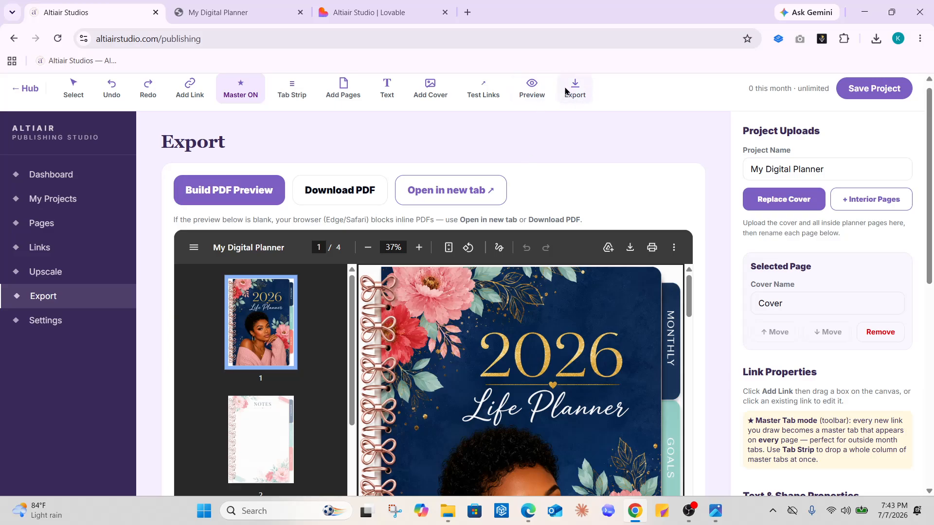
click(367, 194)
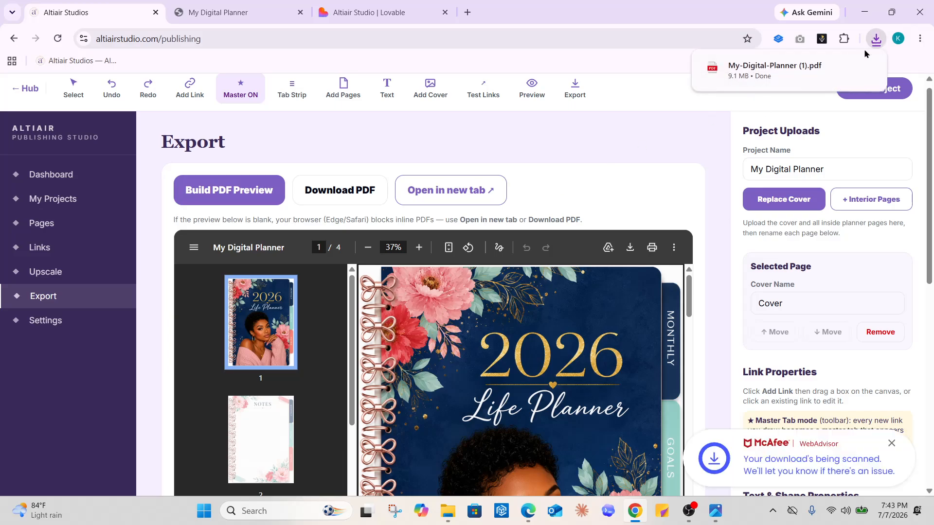
mouse_move(795, 80)
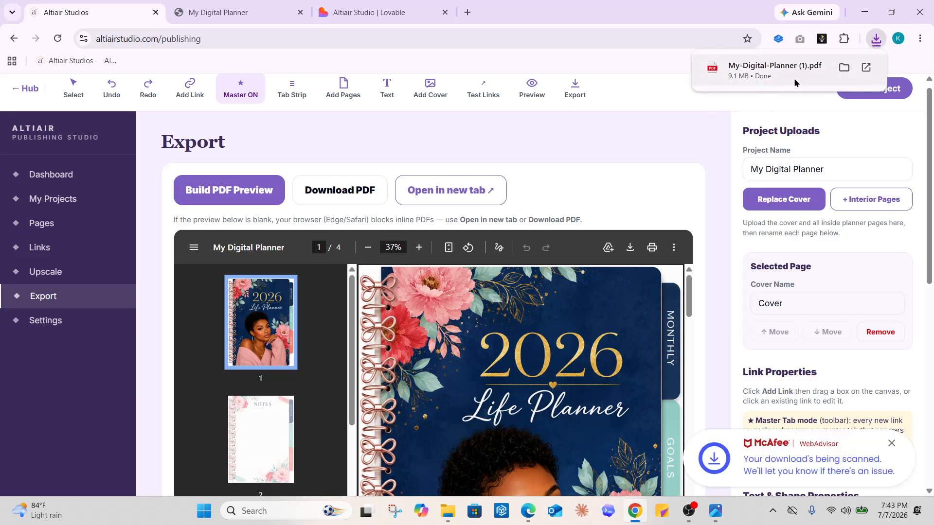
click(845, 68)
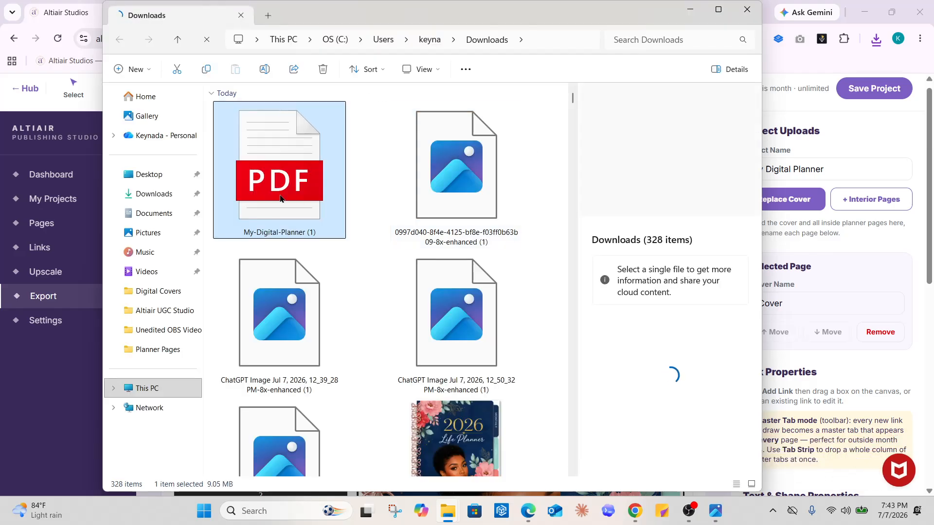
Rename the downloaded planner PDF to "2026 Life Planner Demo" and close the Downloads folder window
right_click(280, 198)
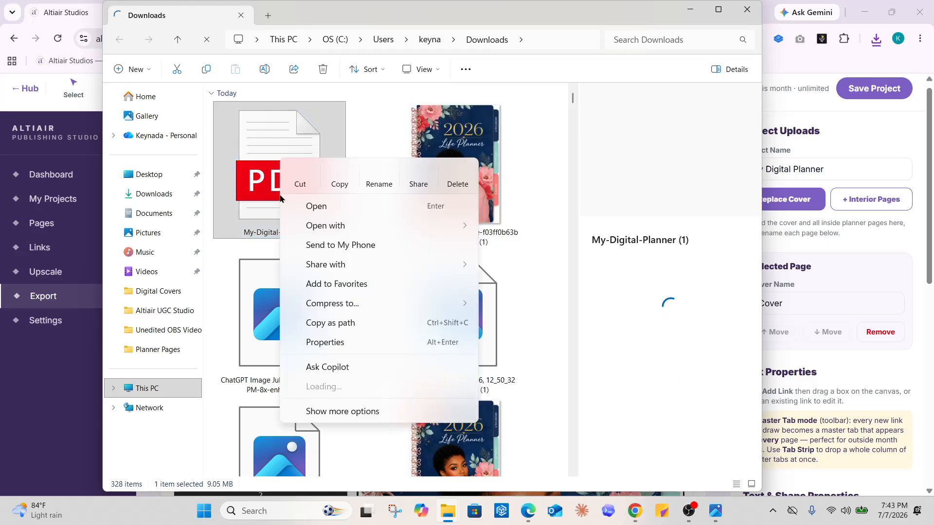
click(380, 181)
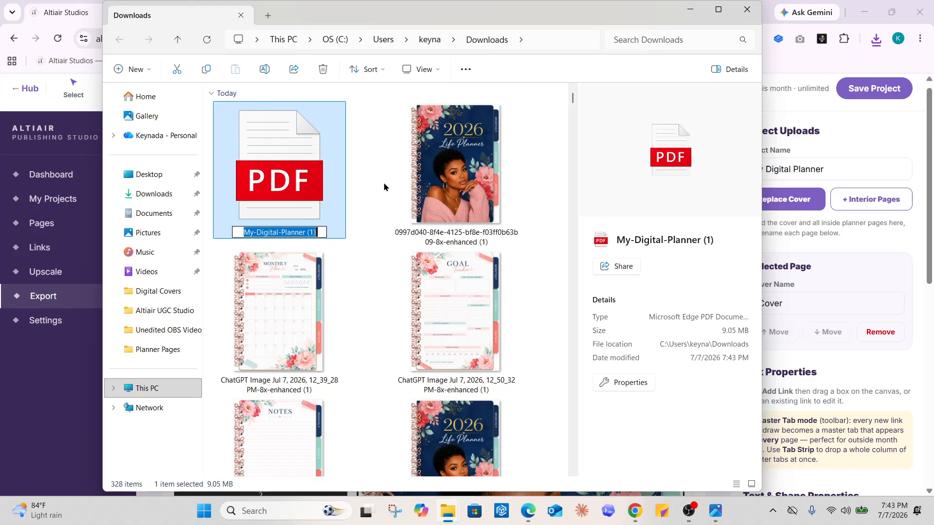
text(@)@)
key(BackSpace)
key(BackSpace)
key(BackSpace)
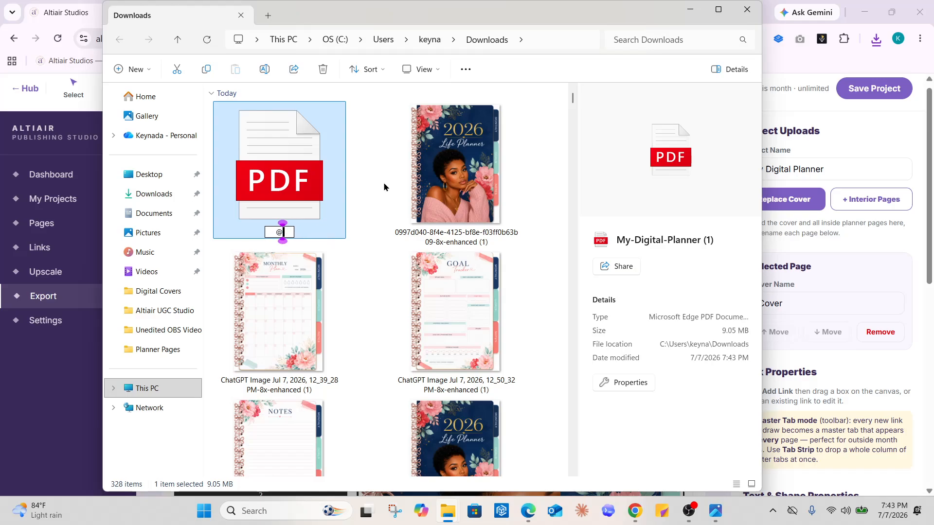
text(2026 )
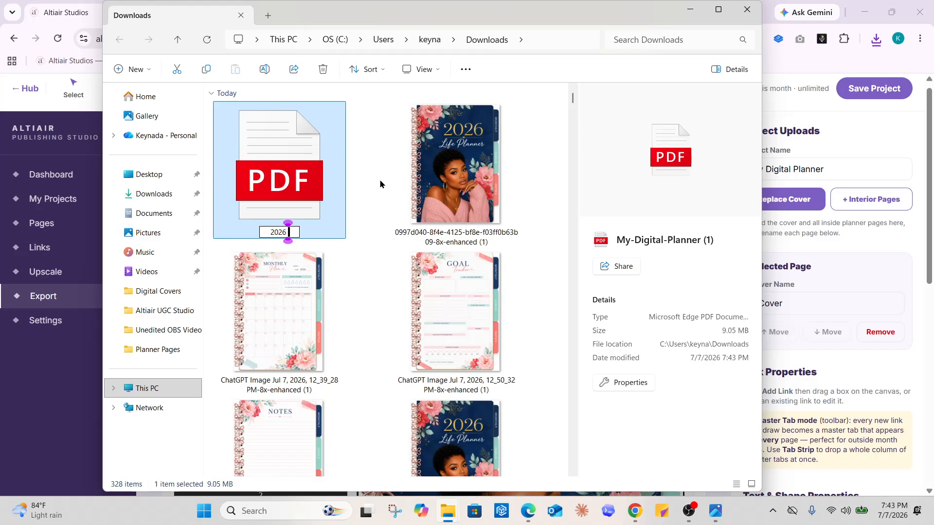
text(Life)
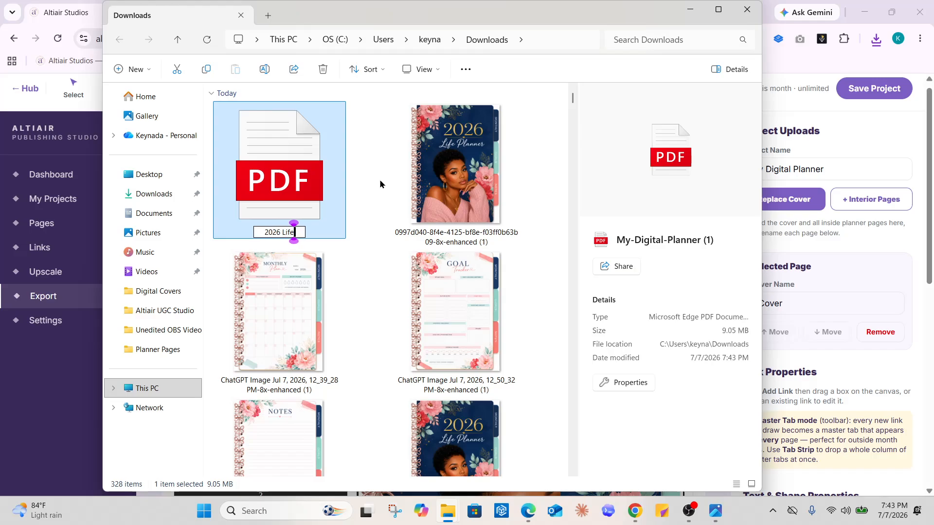
text( Planner Demo)
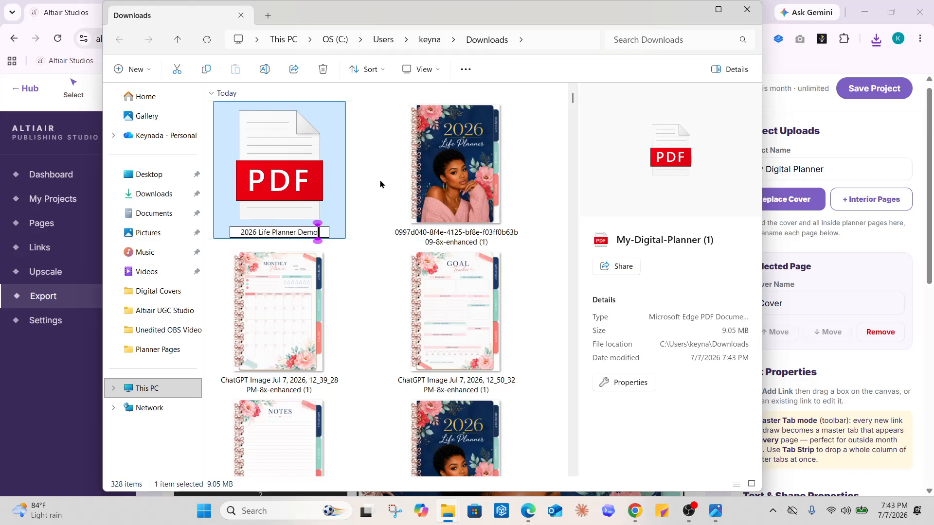
key(Return)
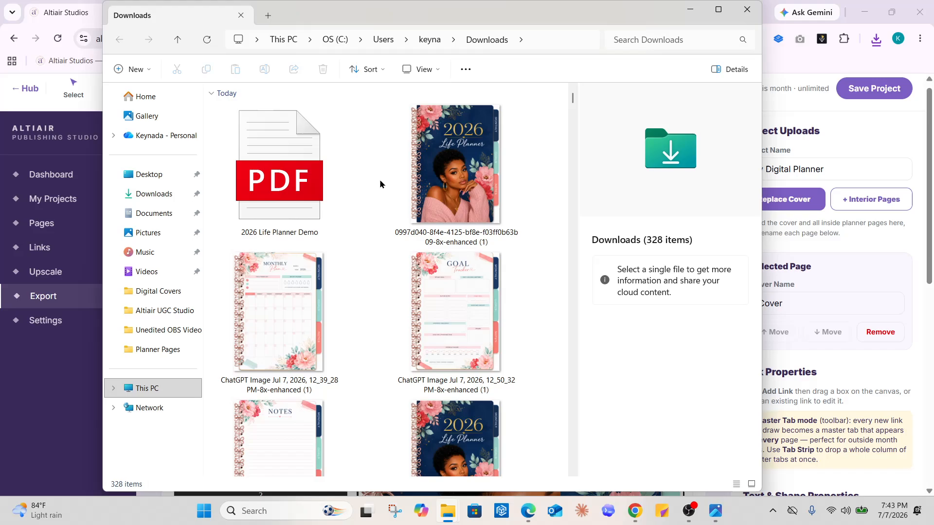
click(748, 9)
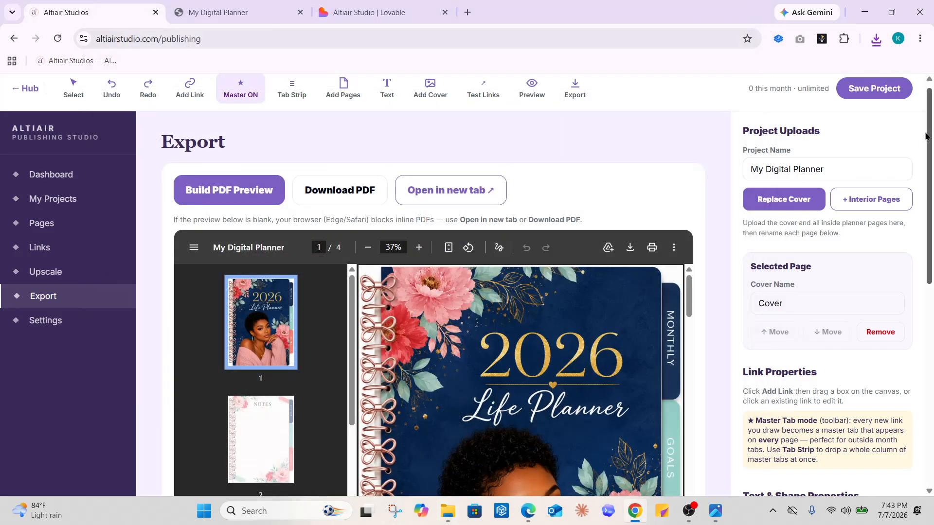
drag(932, 142, 933, 181)
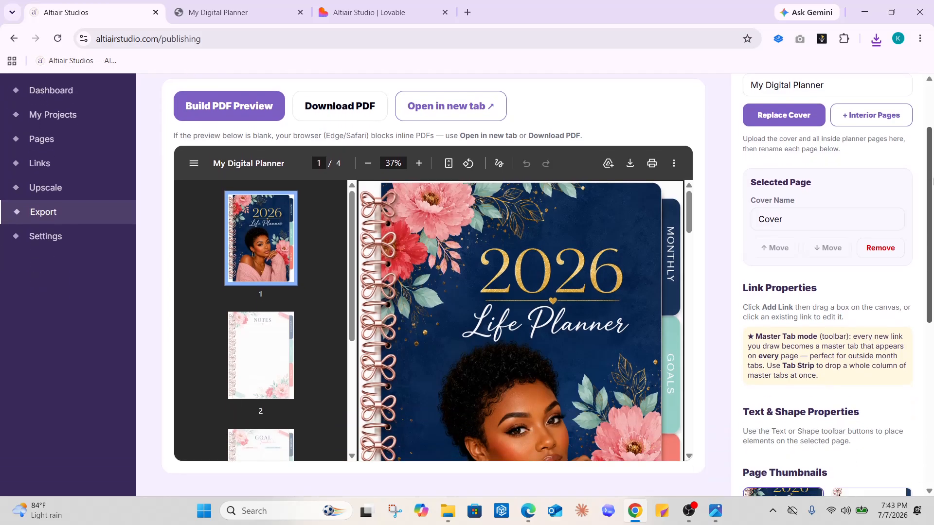